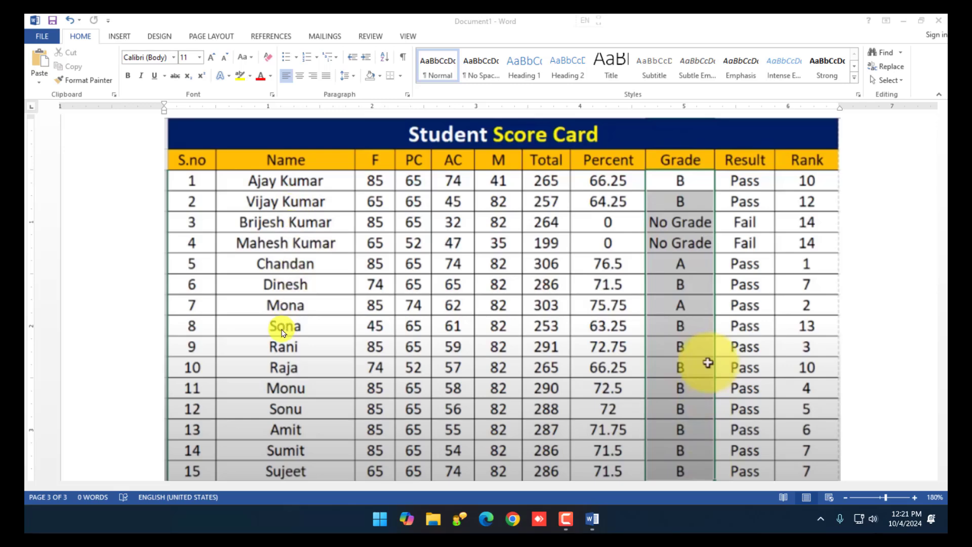
Examine the sample score card, electricity bill, tax payer and country-and-age calculator tables in the document.
scroll(284, 332, down, 3)
scroll(279, 332, up, 3)
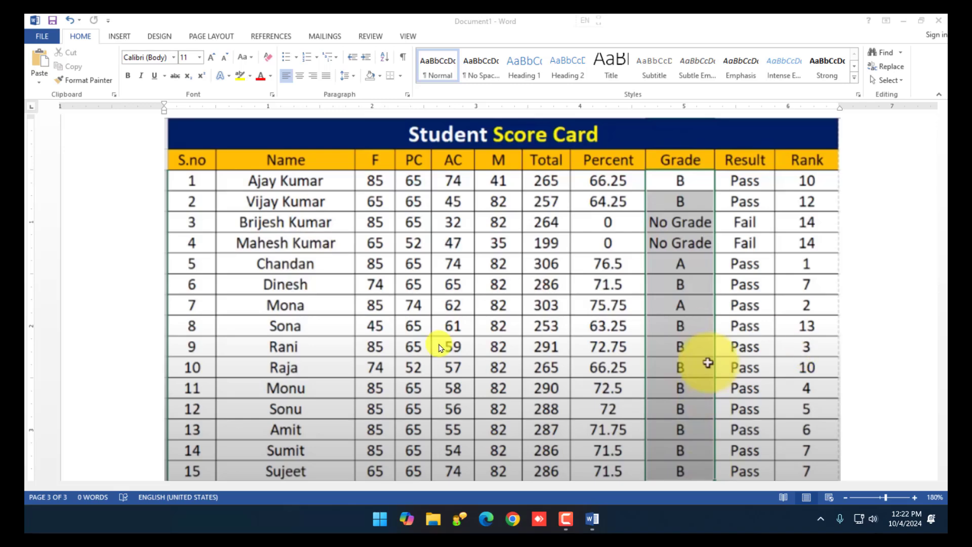
scroll(509, 324, up, 10)
scroll(511, 320, up, 6)
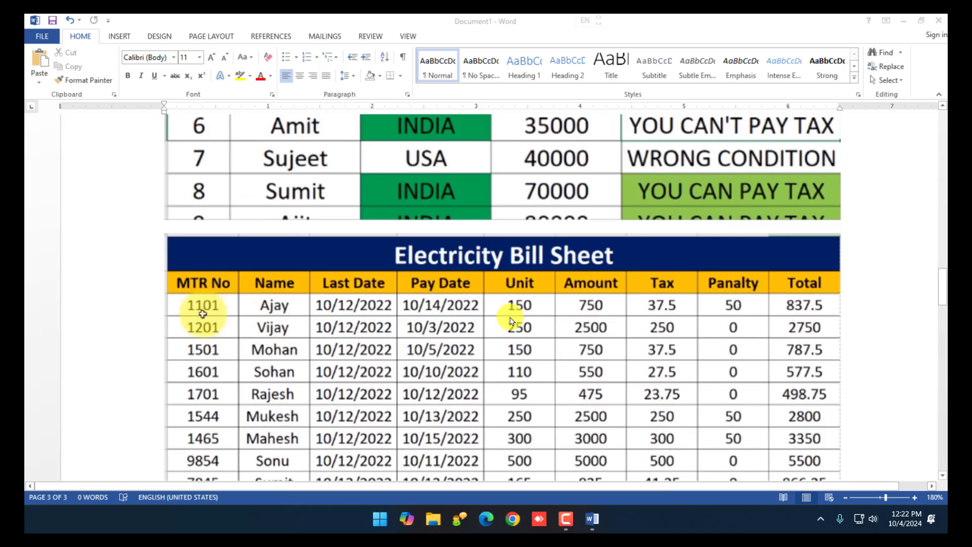
scroll(511, 320, up, 5)
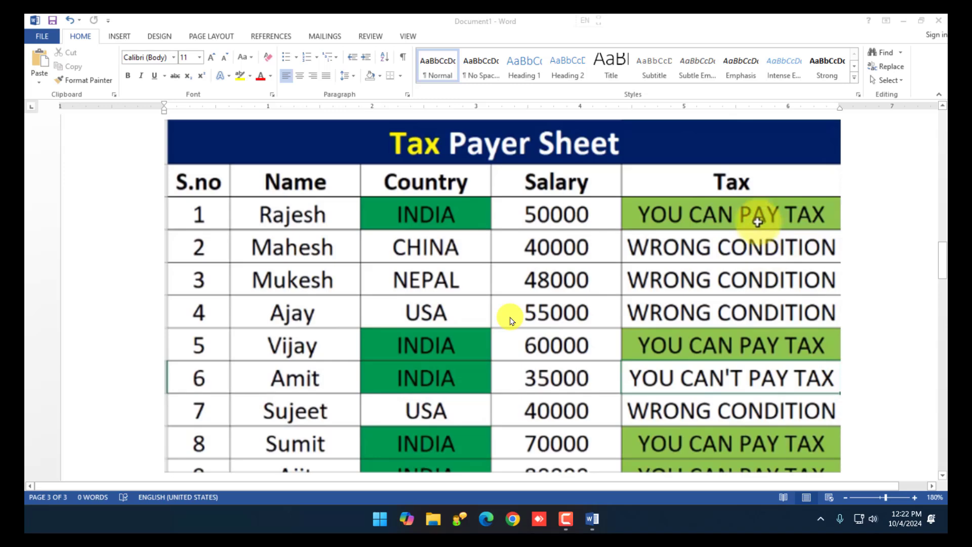
scroll(511, 320, up, 10)
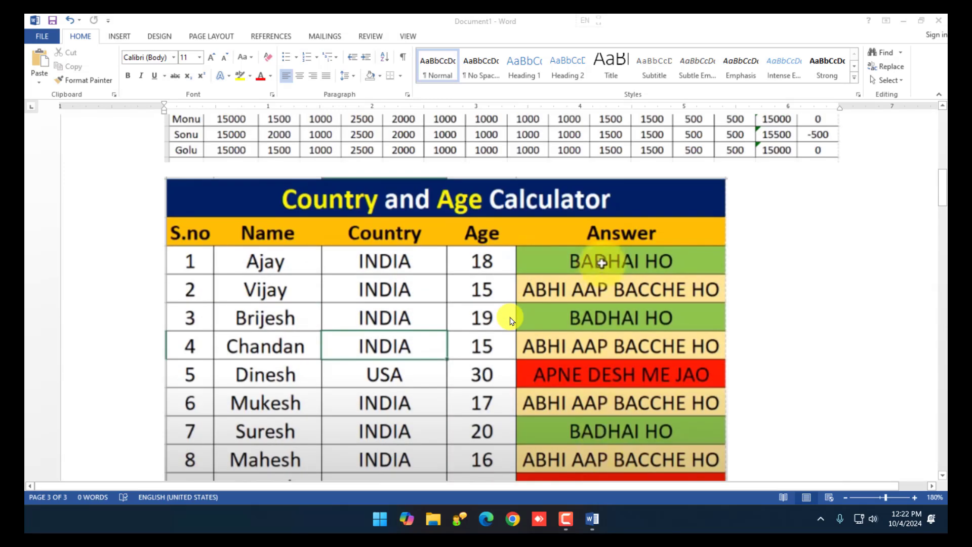
scroll(512, 321, down, 5)
scroll(508, 321, up, 9)
scroll(509, 321, down, 5)
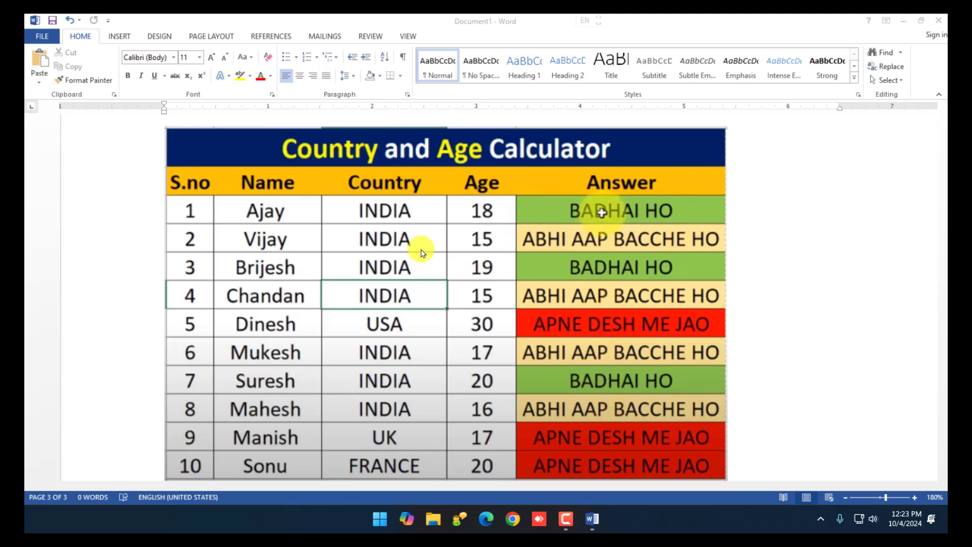
scroll(415, 365, down, 1)
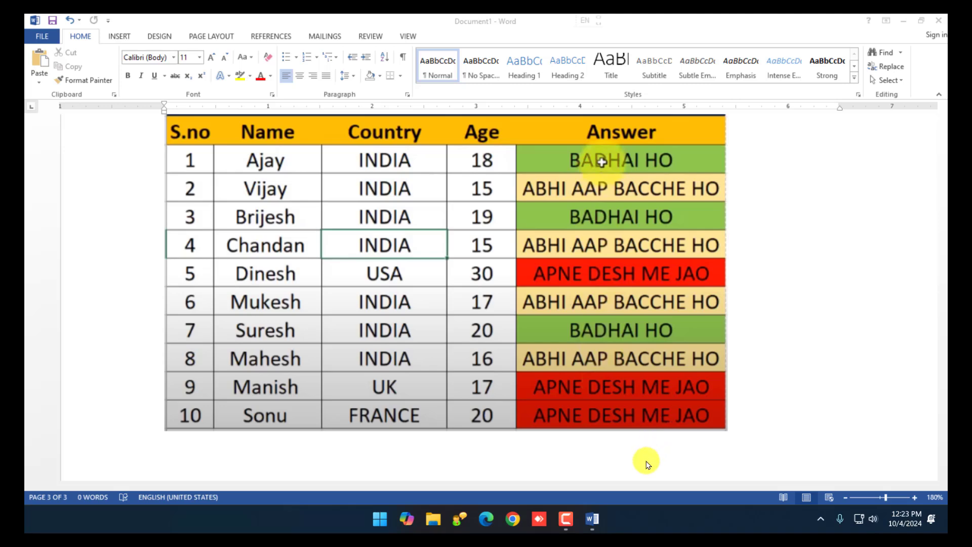
scroll(580, 368, up, 2)
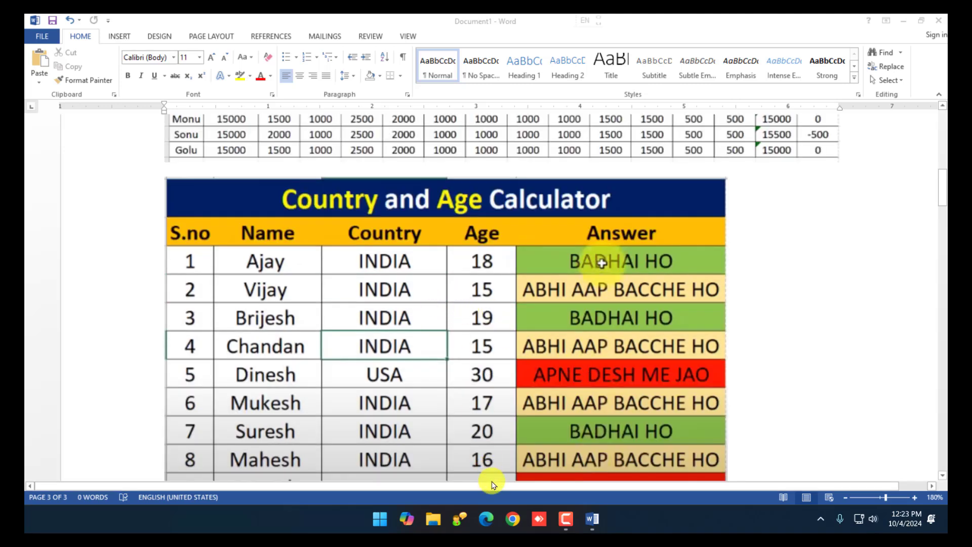
Launch Excel and create a blank workbook.
click(379, 520)
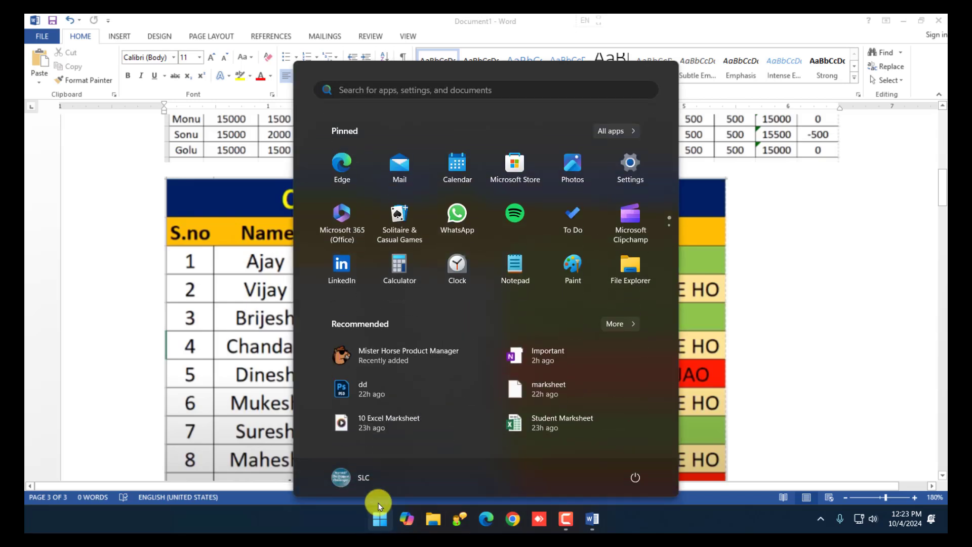
text(excel)
key(Return)
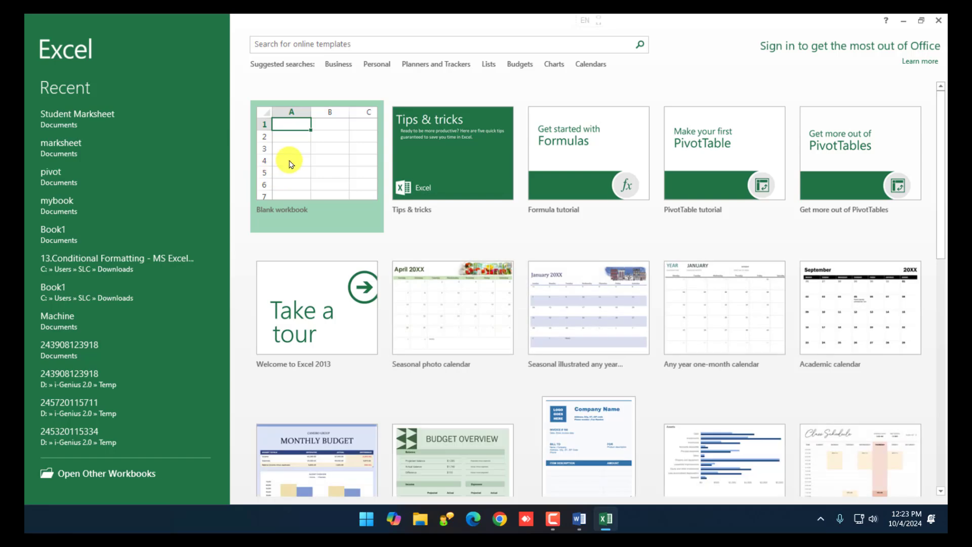
click(275, 164)
ctrl+scroll(69, 161, up, 10)
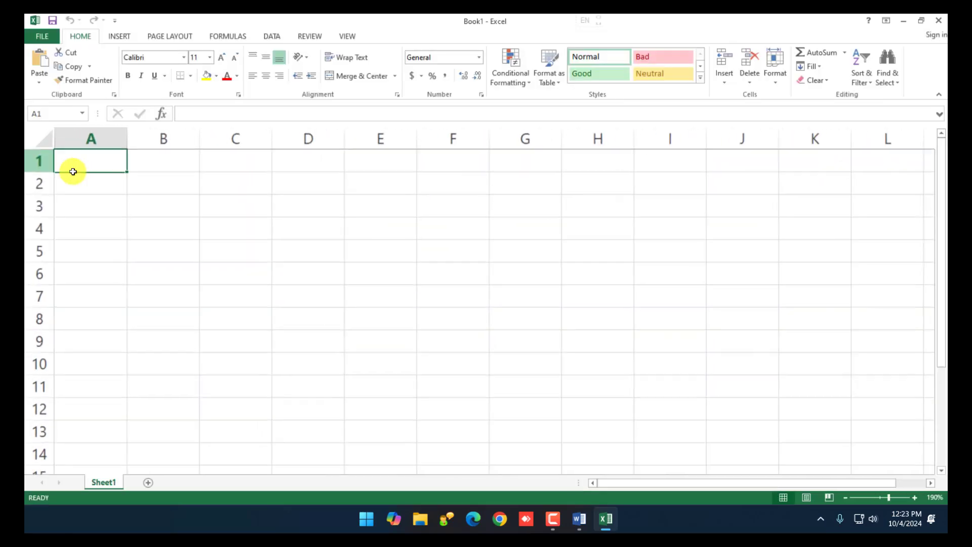
Enter the column headings S.no, Country, Age and Result in A2 through D2.
click(101, 206)
click(88, 175)
click(85, 207)
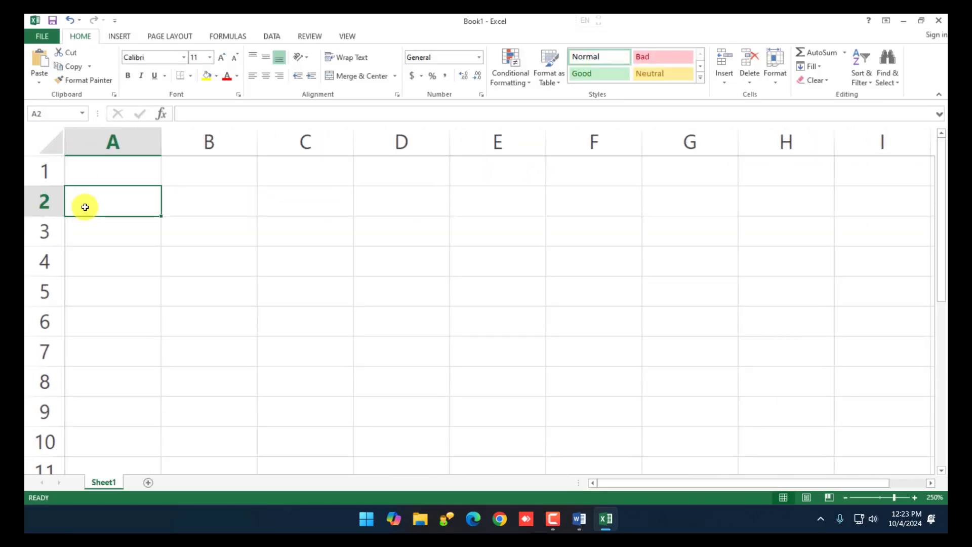
text(S.no)
key(Tab)
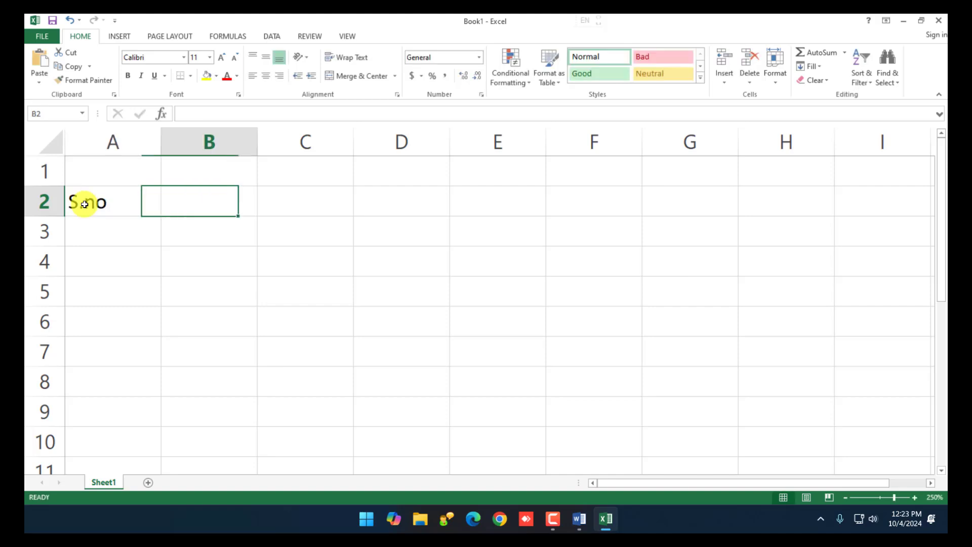
text(Country)
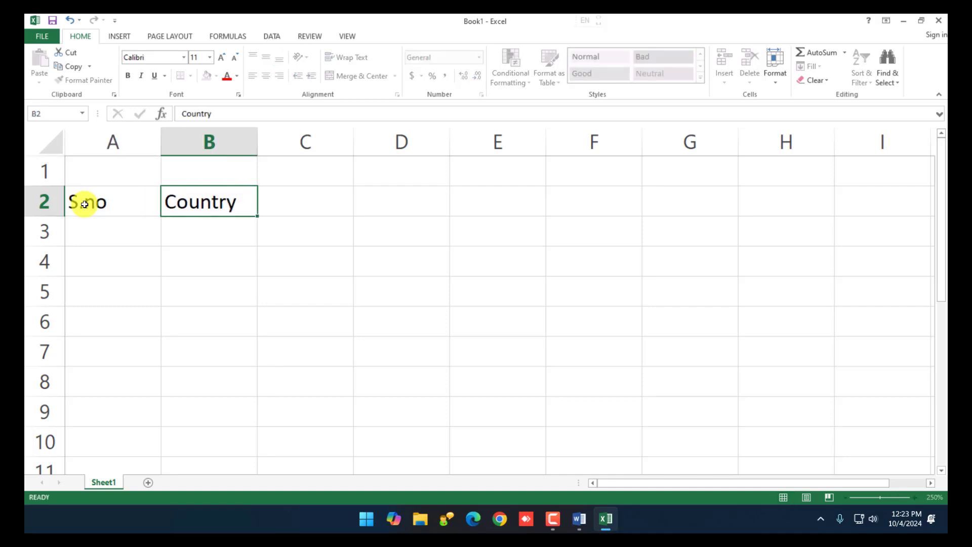
key(Tab)
text(A)
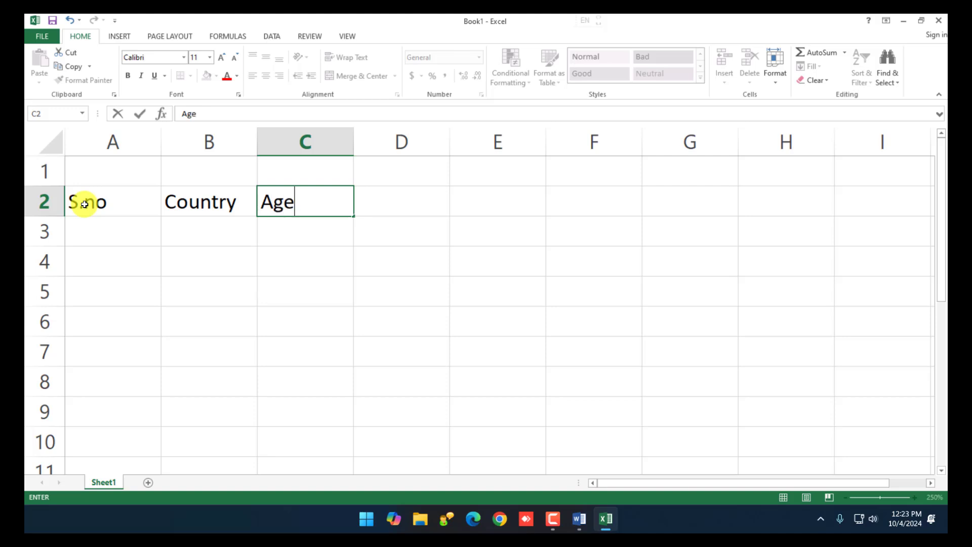
key(Tab)
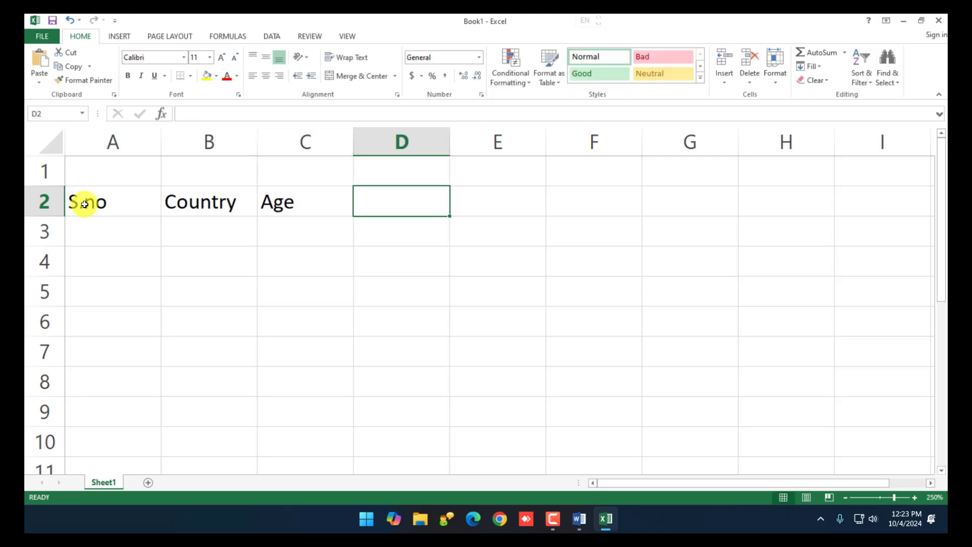
text(Result)
Check the headings against the reference table in Word, and insert a column before Country in the Excel sheet with the heading Name.
key(alt+Tab)
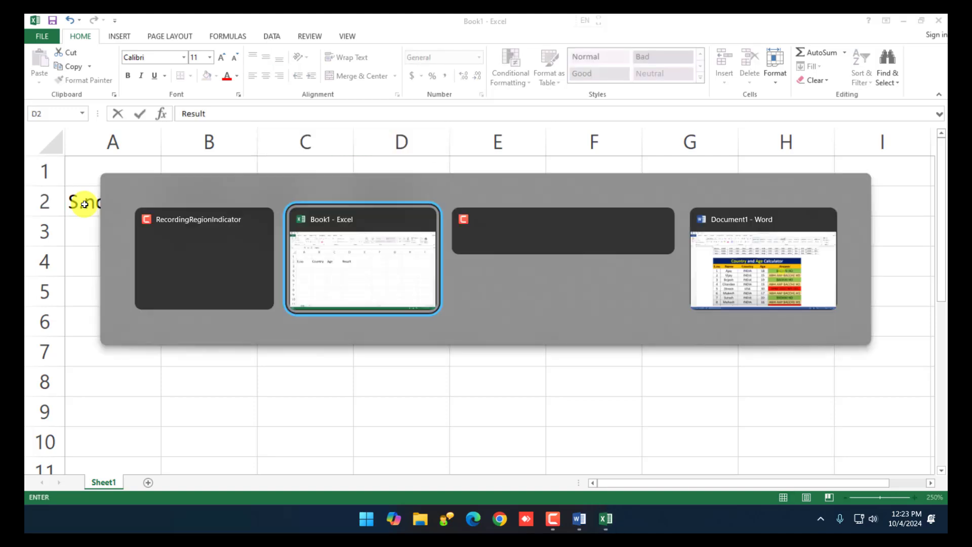
key(alt+Tab)
key(alt+Tab)
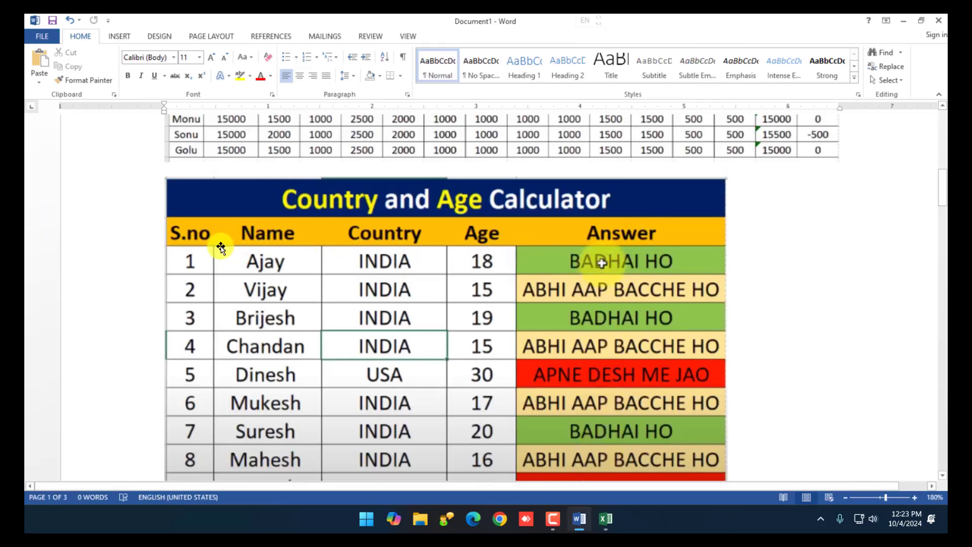
key(alt+Tab)
key(alt+Tab)
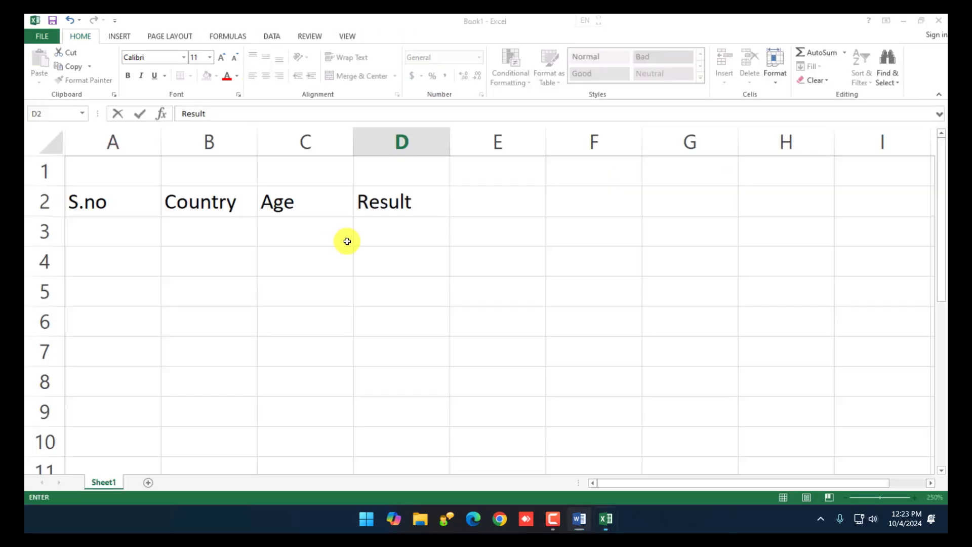
right_click(192, 146)
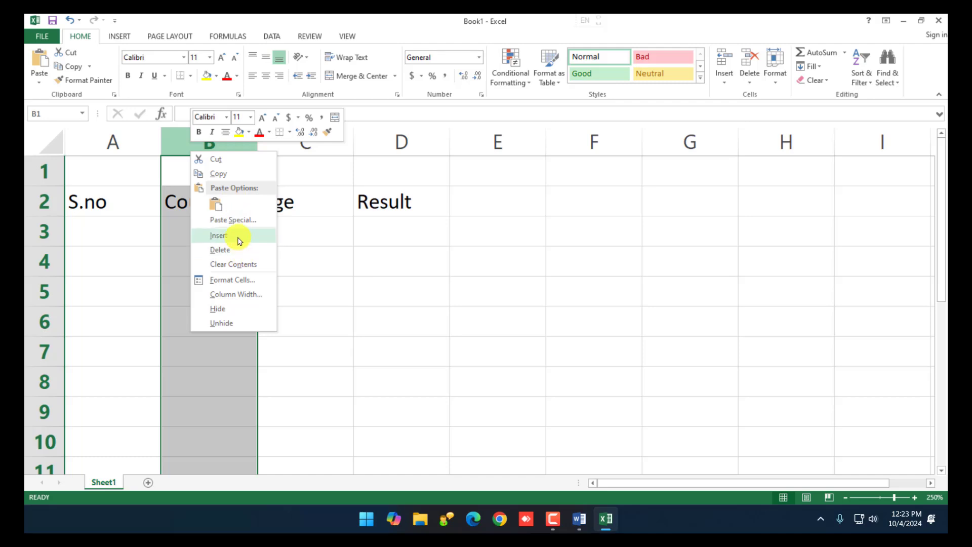
click(239, 241)
click(211, 197)
text(Name)
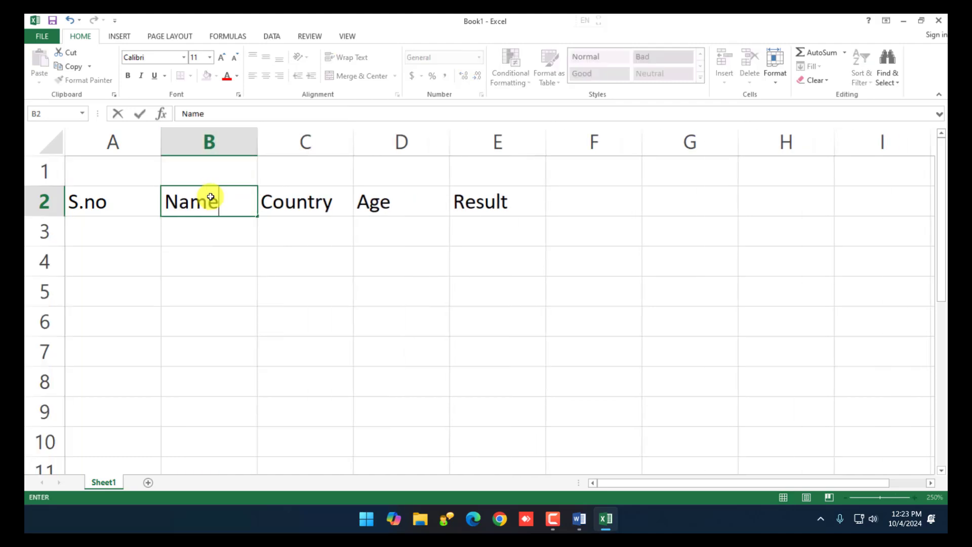
key(Tab)
key(Tab)
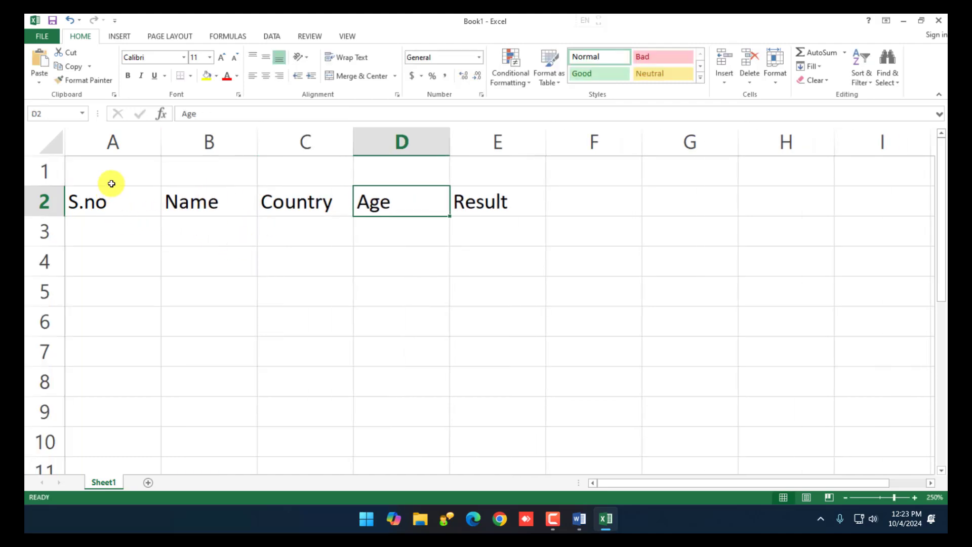
Merge and center A1:E1 and enter the title "Age Calculator Sheet".
drag(119, 174, 470, 168)
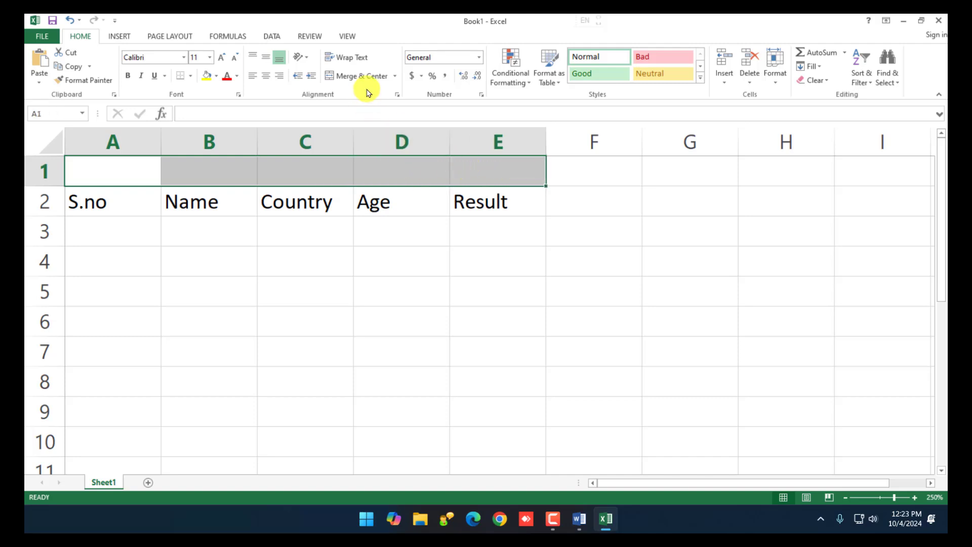
click(357, 76)
text(Age)
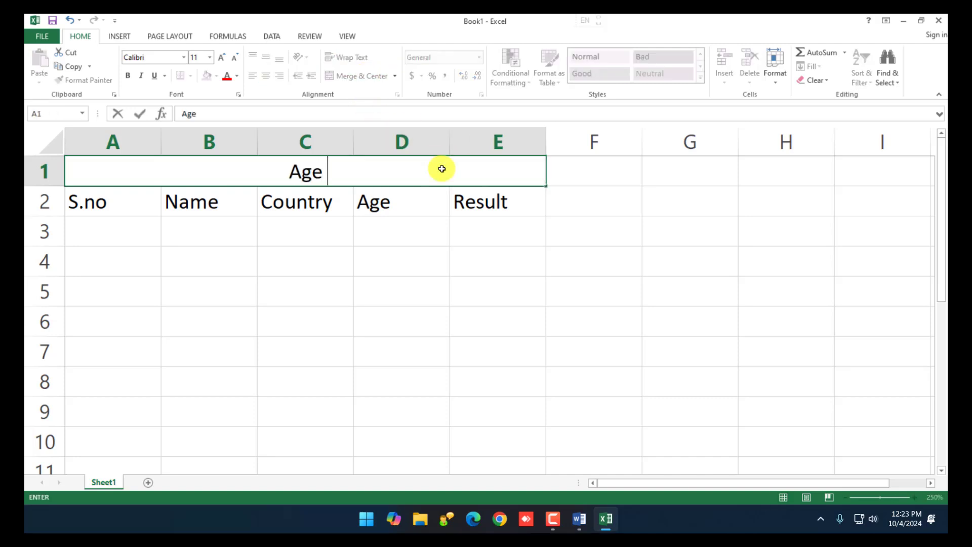
text( Calculator Sheet)
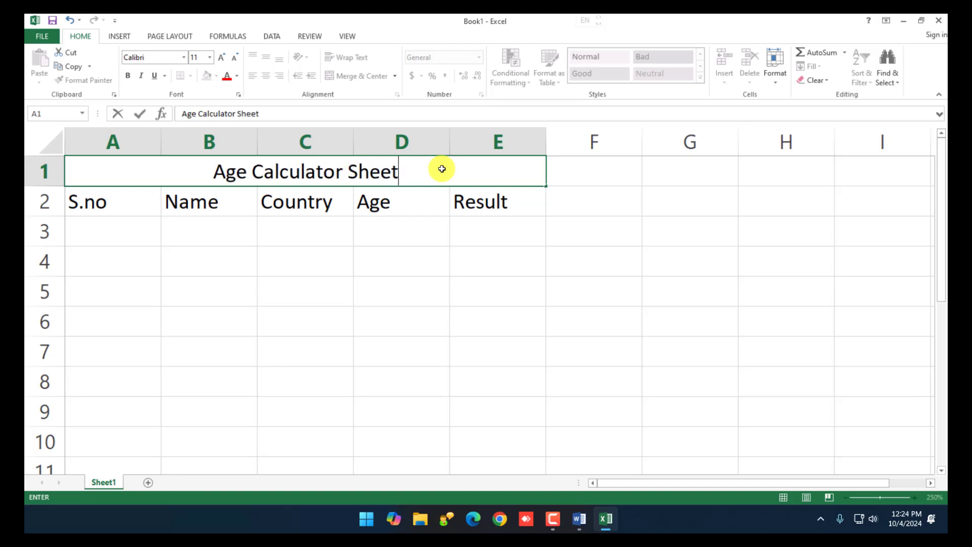
click(387, 227)
Fill the S.no column with the serial numbers 1 to 5 in A3:A7.
click(112, 233)
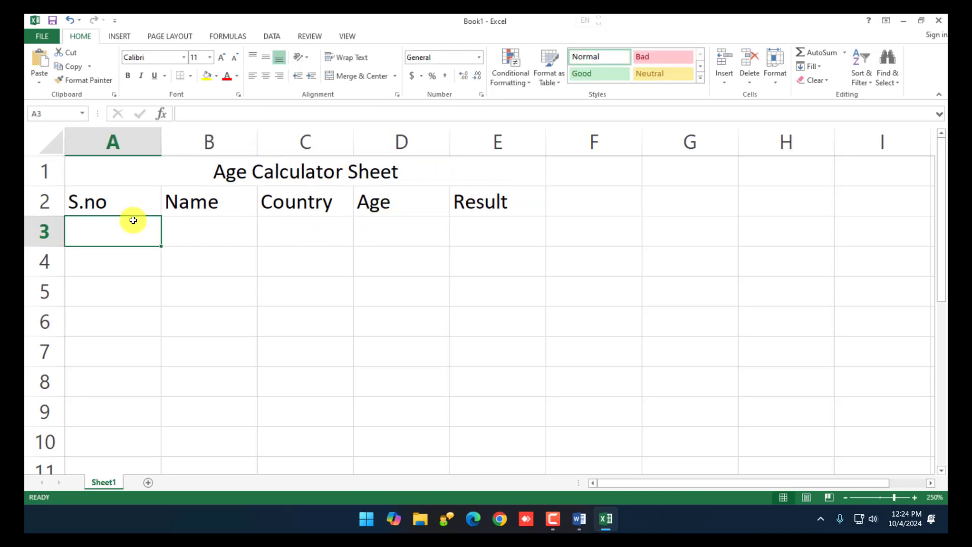
text(1)
key(Return)
text(2)
key(Return)
text(3)
key(Return)
text(4)
key(Return)
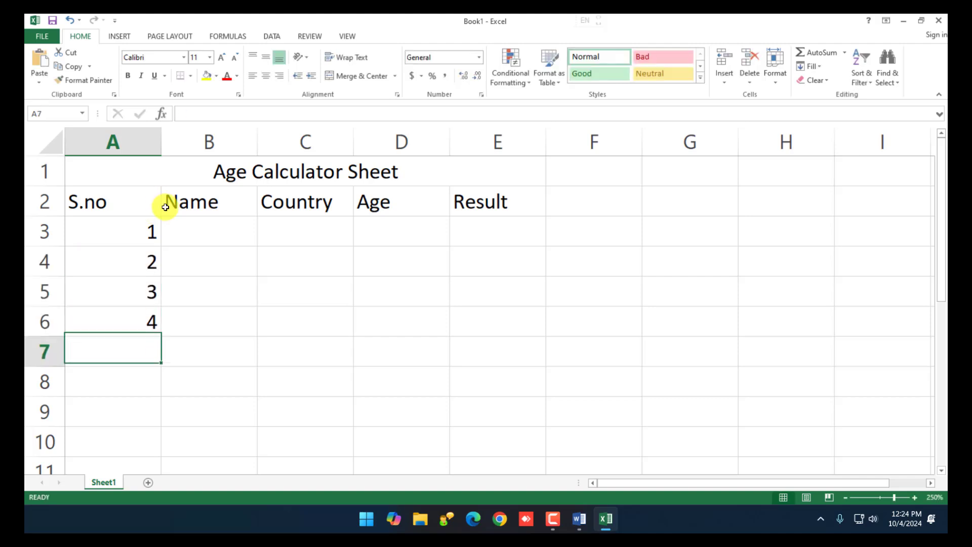
drag(151, 287, 190, 354)
click(189, 320)
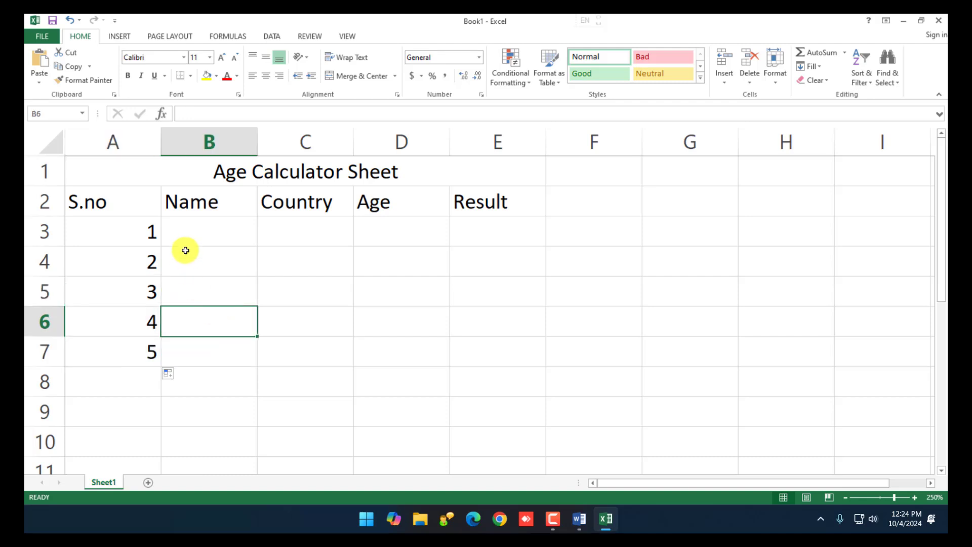
Fill the Name column with three first names in B3:B5, and enter A in B6 and B in B7.
click(185, 233)
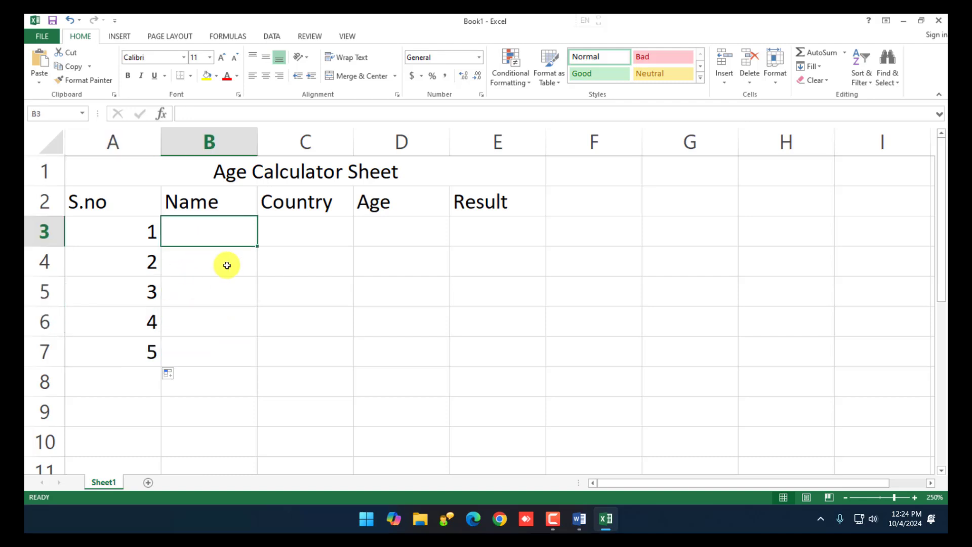
text(Ajay)
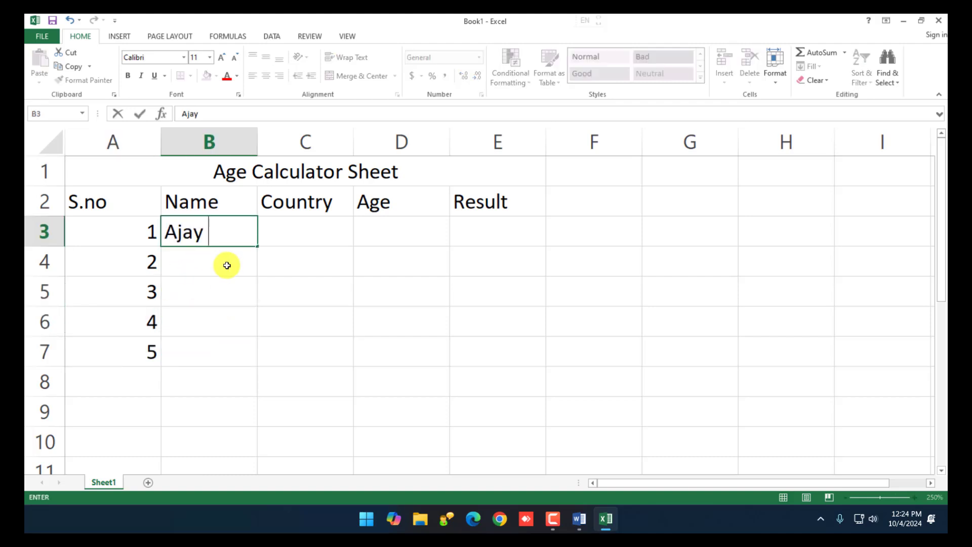
key(Return)
text(Vijay)
key(Return)
text(Mohan)
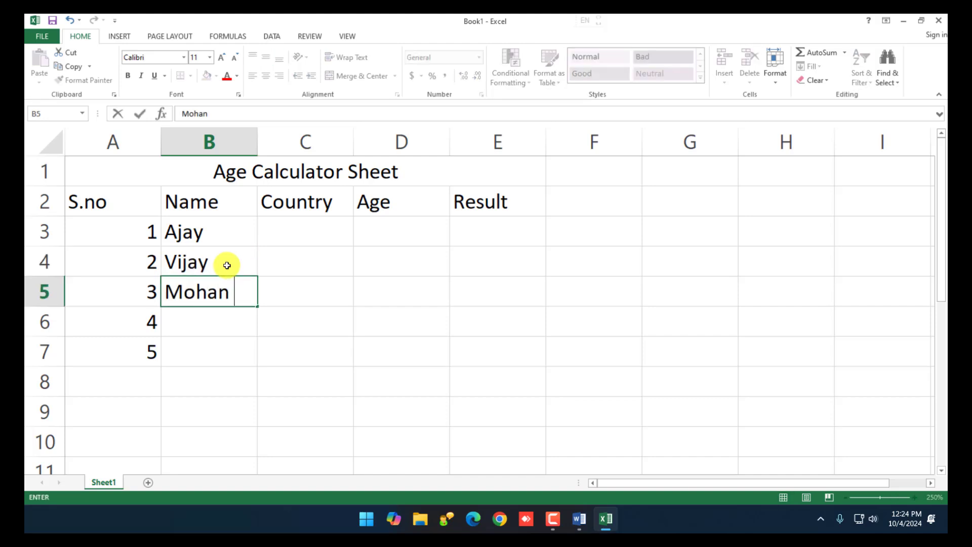
key(Return)
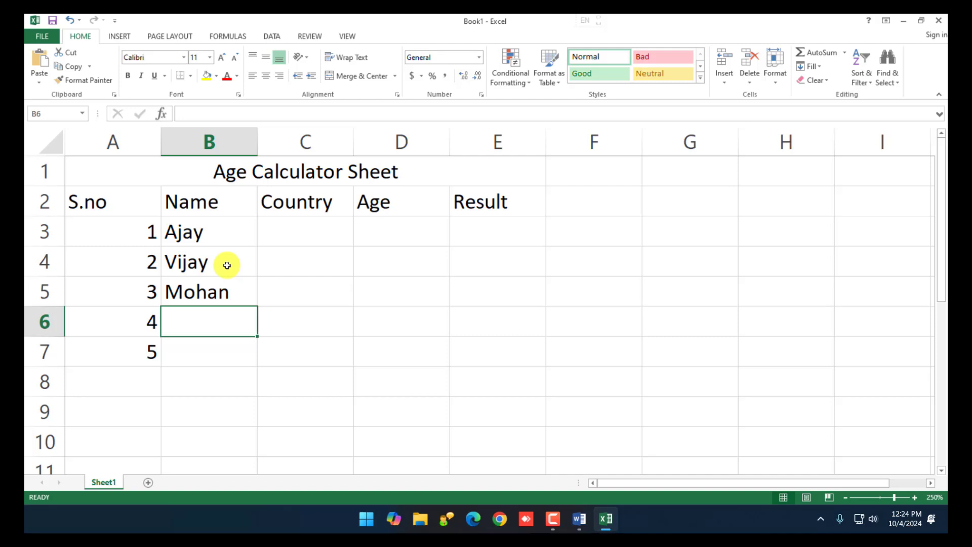
text(A)
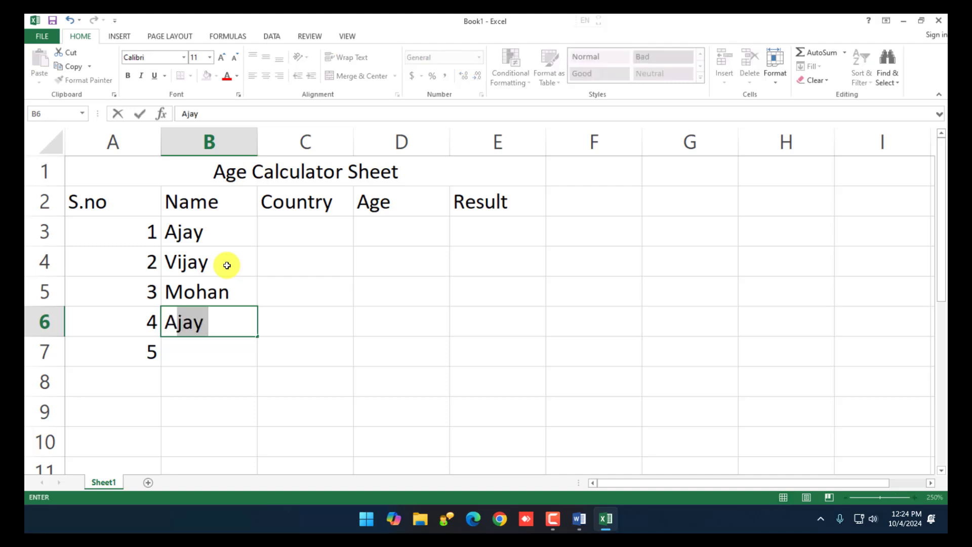
key(BackSpace)
key(Return)
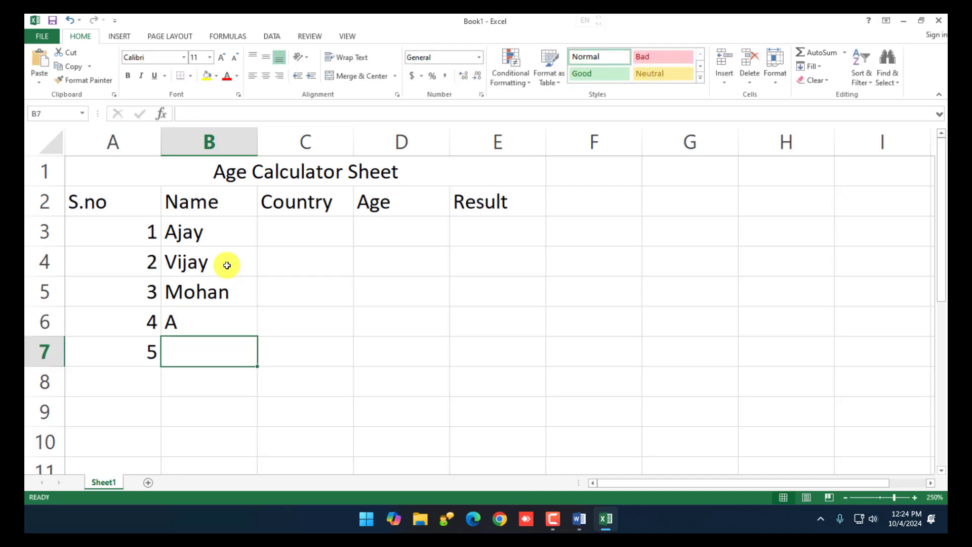
text(B)
key(Up)
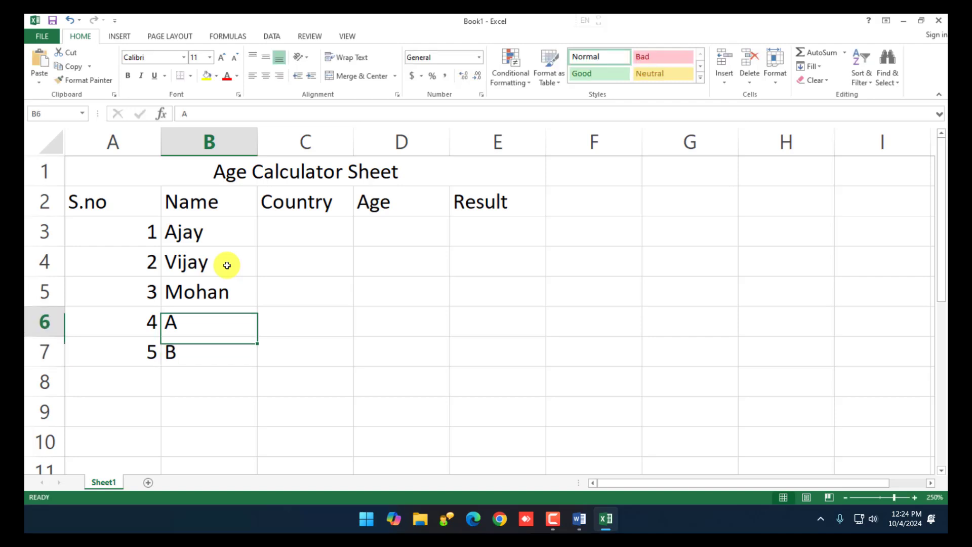
Enter France in C6 and USA in C7 of the Country column.
key(Right)
text(F)
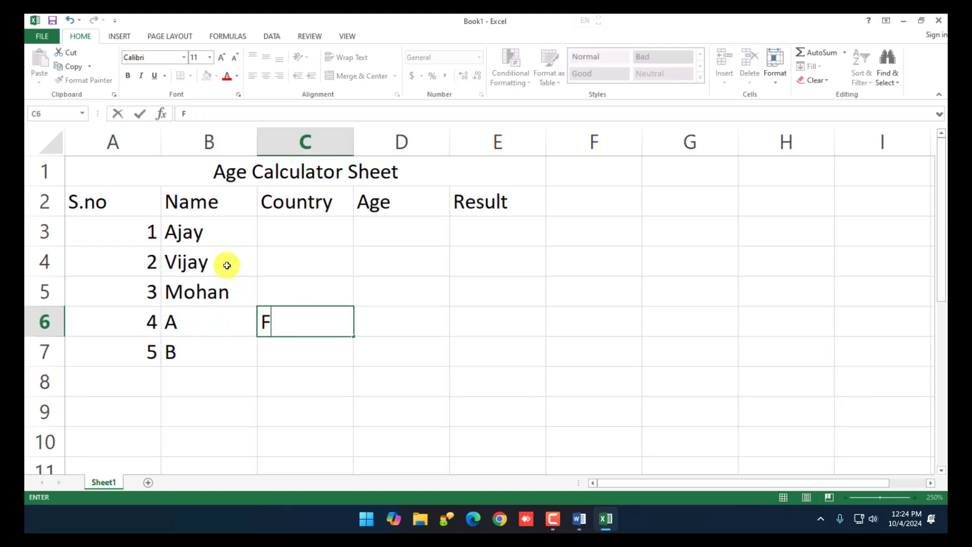
text(rance)
key(Return)
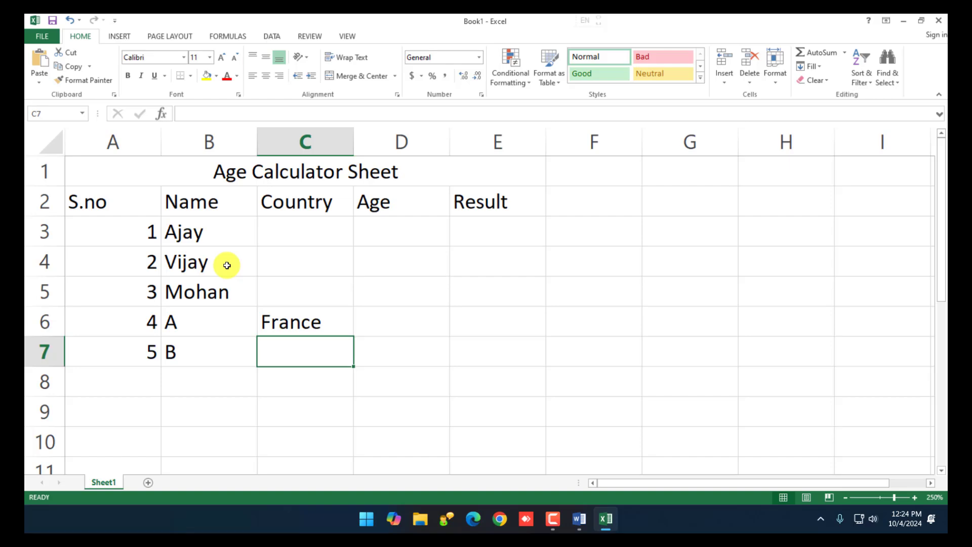
text(USA)
Enter India, with a capital I, as the country in C3.
key(Up)
key(Up)
key(Up)
key(Up)
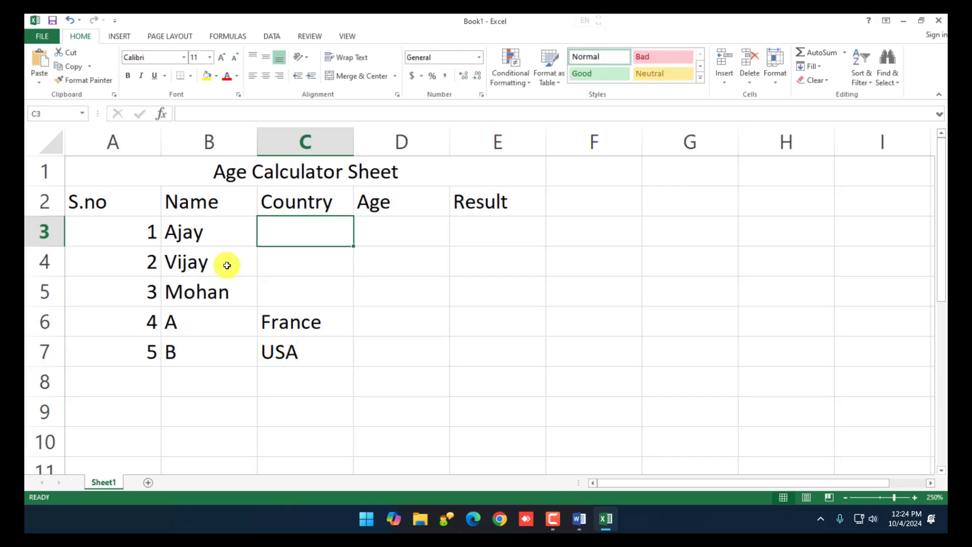
text(ndi)
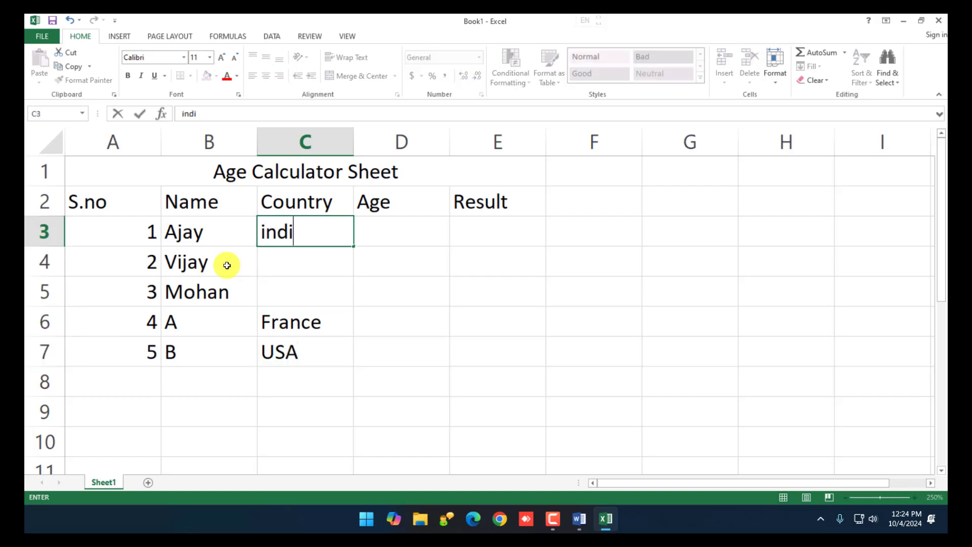
key(BackSpace)
key(BackSpace)
key(BackSpace)
key(BackSpace)
text(Ind)
text(ia)
key(Return)
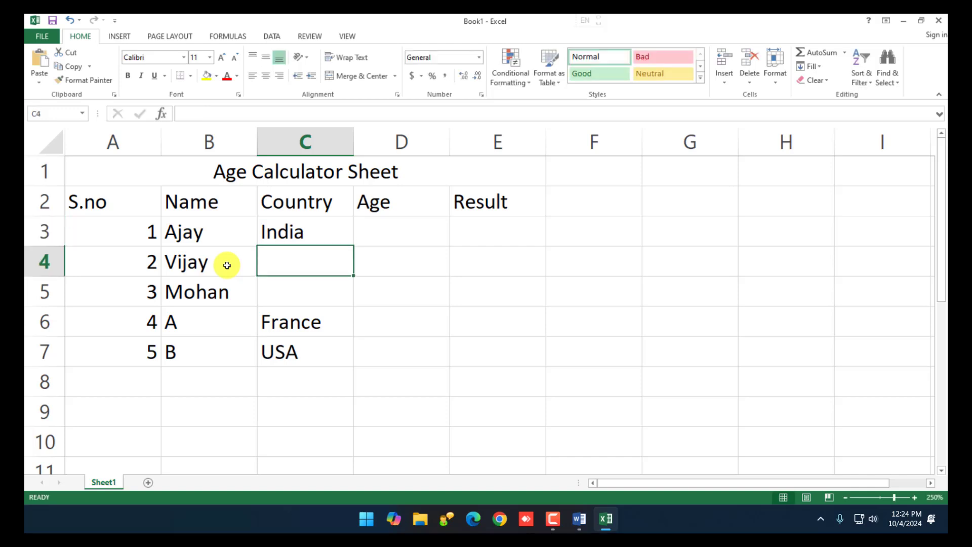
Enter India as the country in C4 and C5.
text(i)
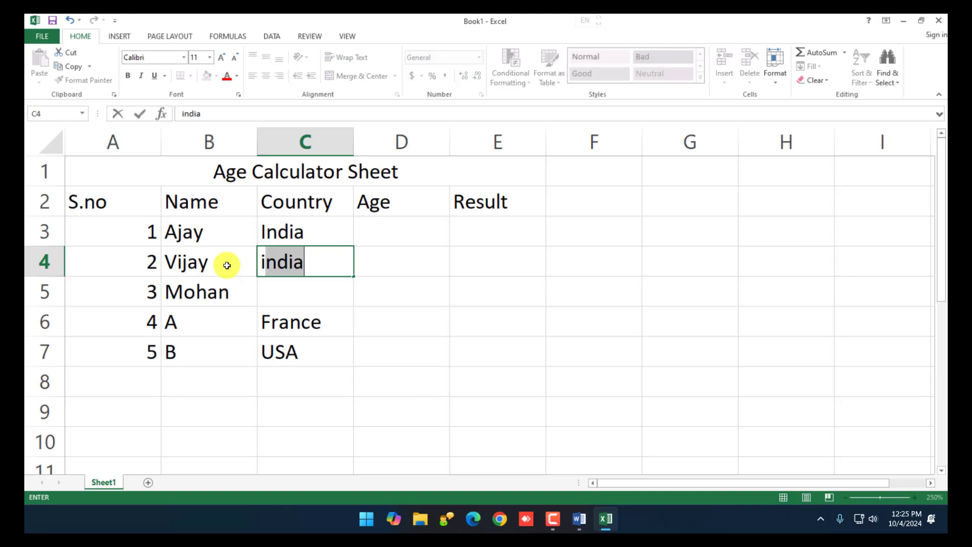
key(BackSpace)
text(INdi)
key(BackSpace)
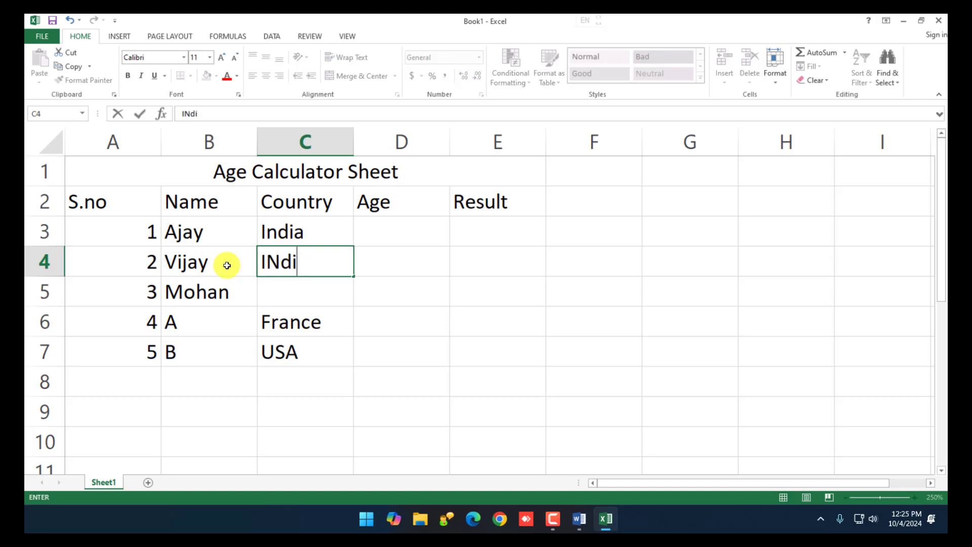
text(ndia)
text(India)
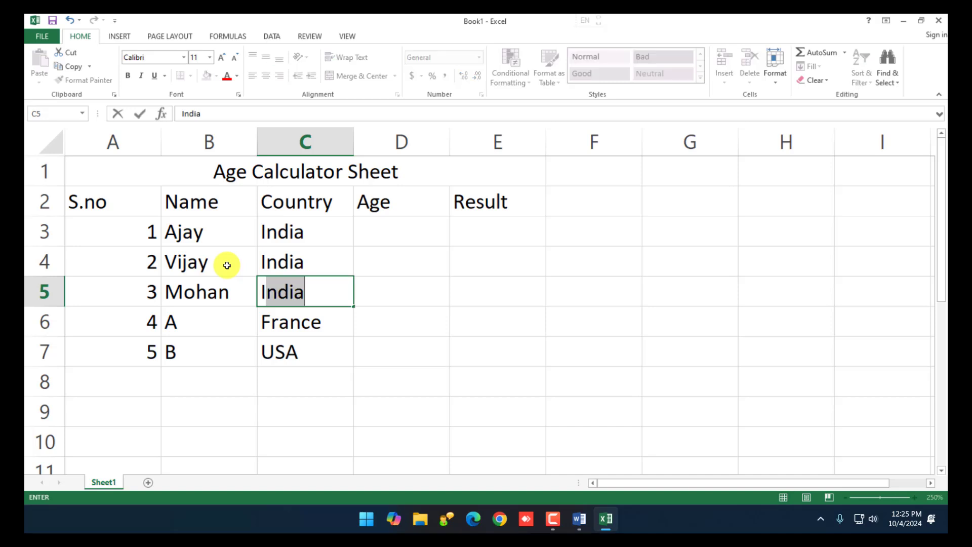
key(Return)
Fill the Age column with 25, 17, 18, 50 and 100 in D3:D7.
key(Up)
key(Up)
key(Up)
key(Up)
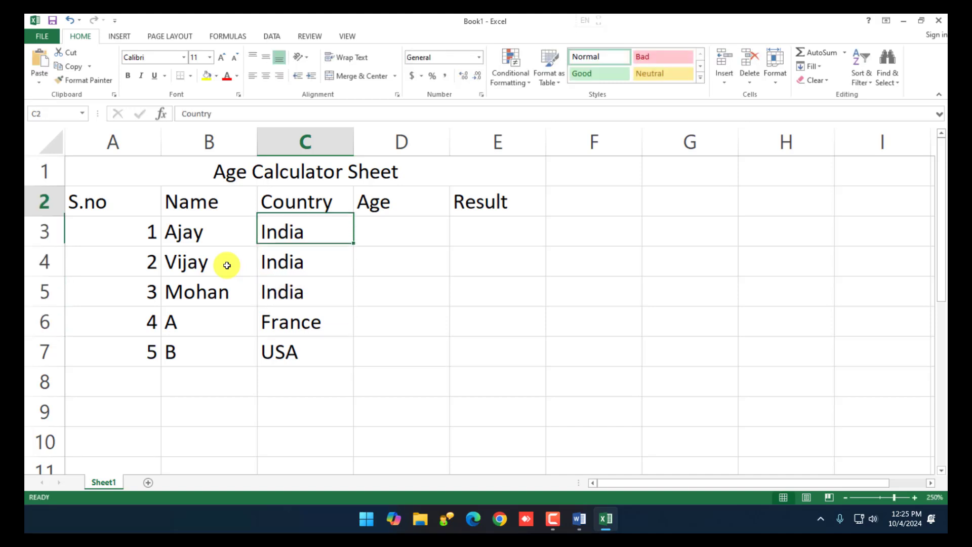
key(Down)
key(Right)
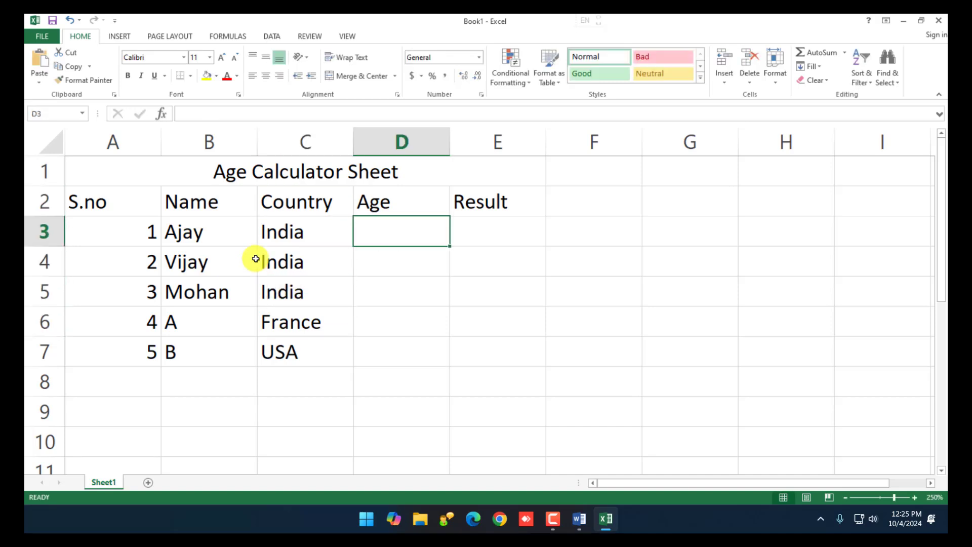
text(25)
key(Return)
text(17)
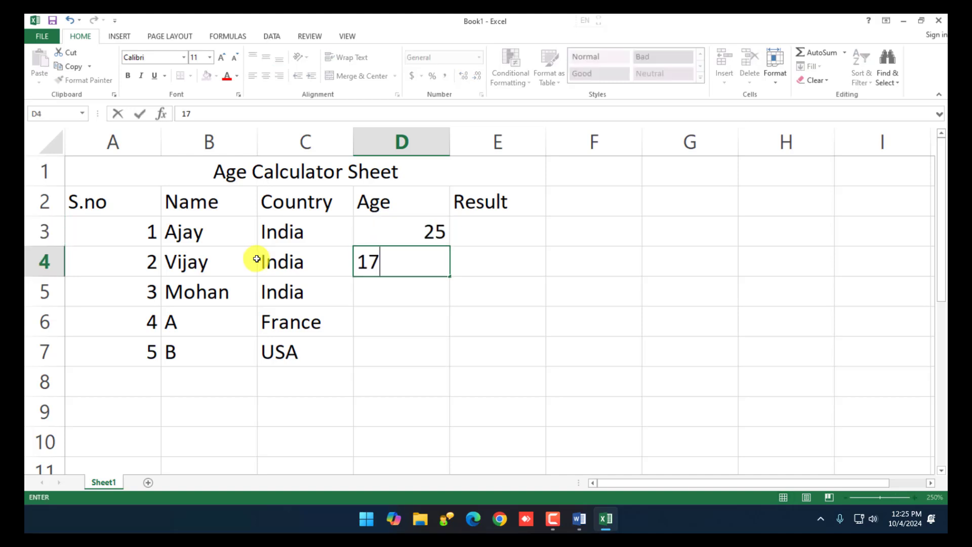
key(Return)
text(18)
key(Return)
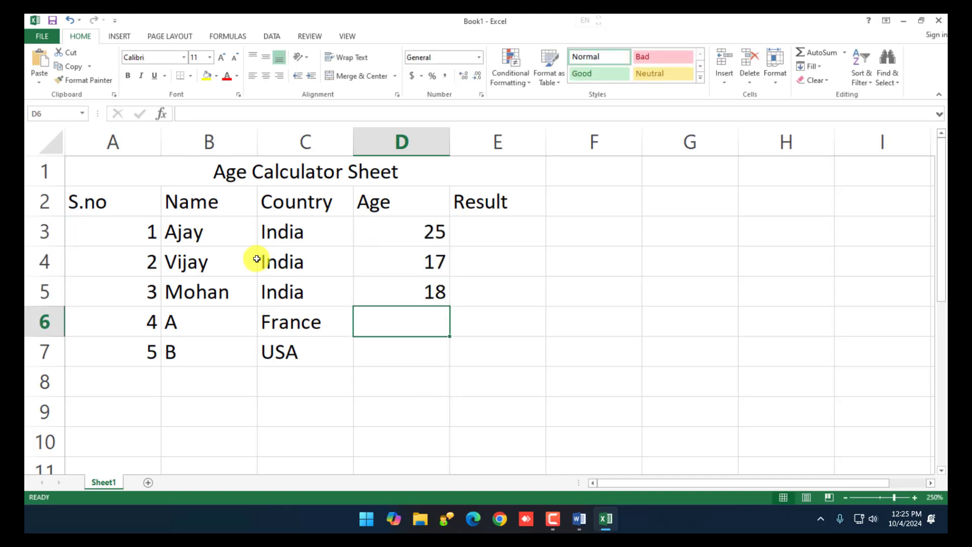
text(50)
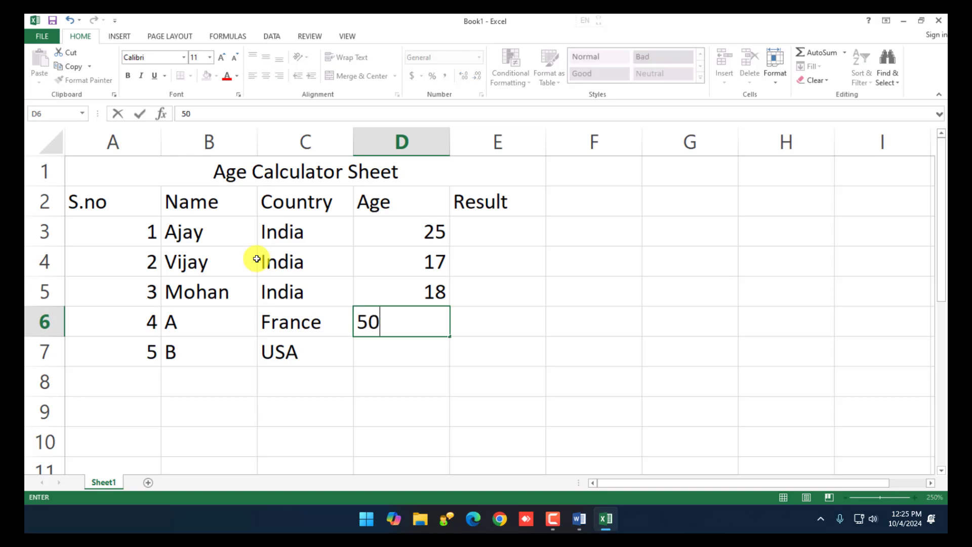
key(Return)
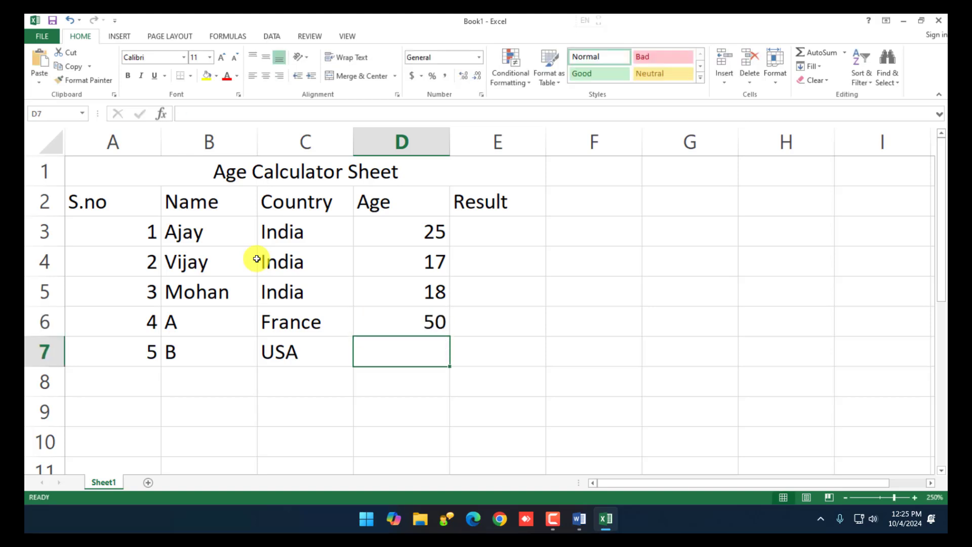
text(100)
key(Return)
key(Up)
key(Up)
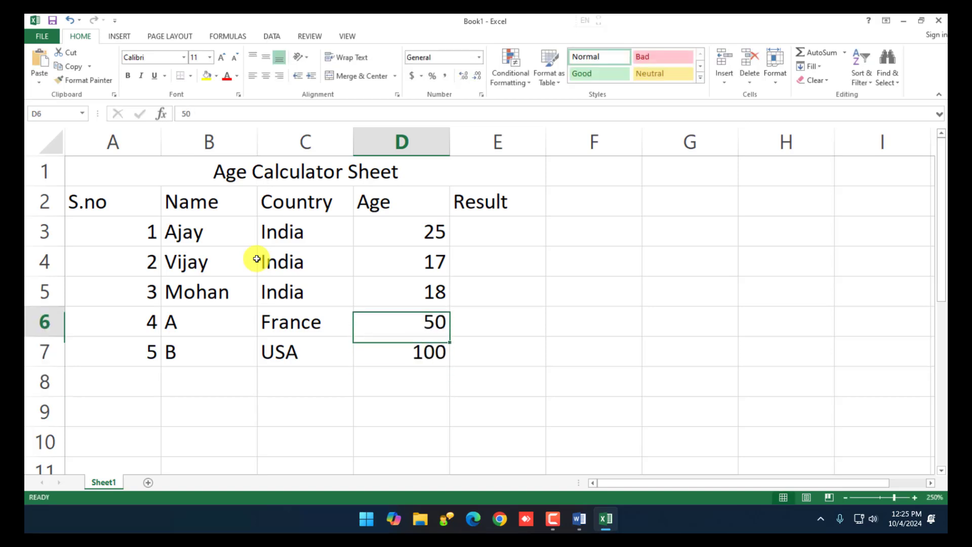
key(Up)
key(Up)
key(Up)
key(Right)
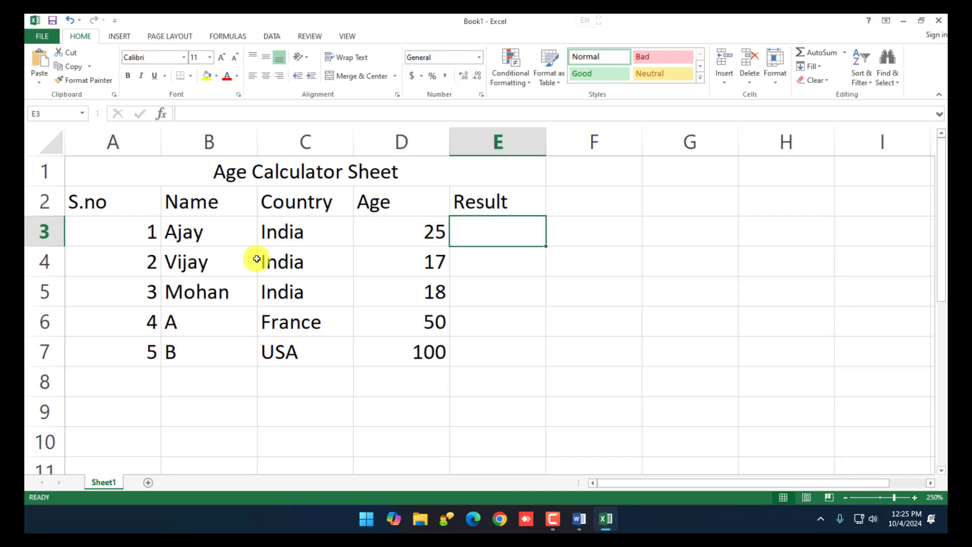
text(=if)
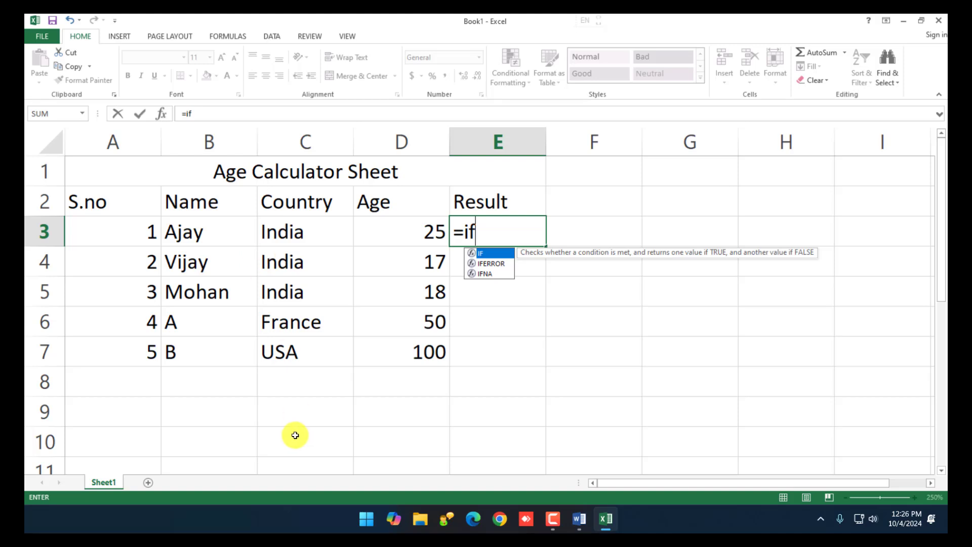
key(BackSpace)
key(BackSpace)
key(BackSpace)
Review the Country and Age entries in rows 4 to 7 that the result conditions depend on.
click(385, 348)
click(326, 353)
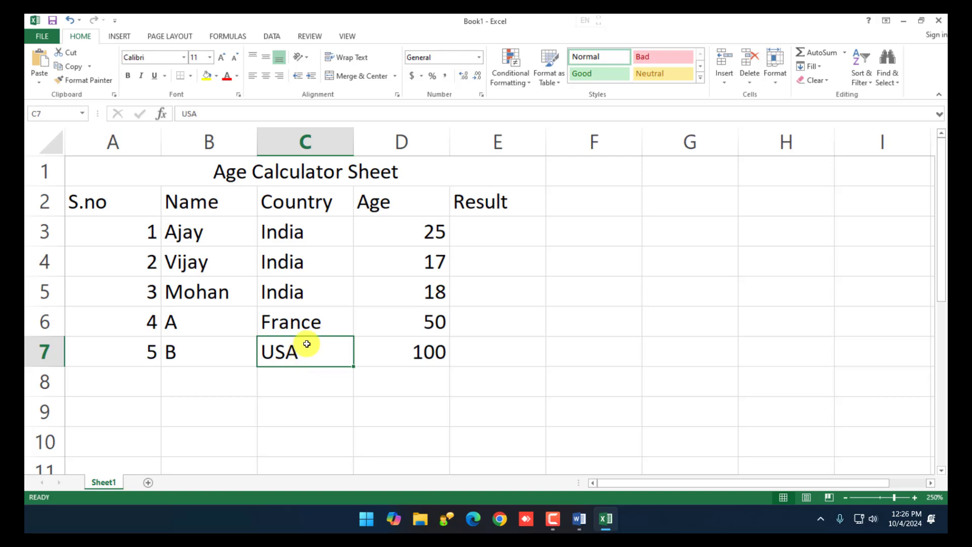
click(417, 359)
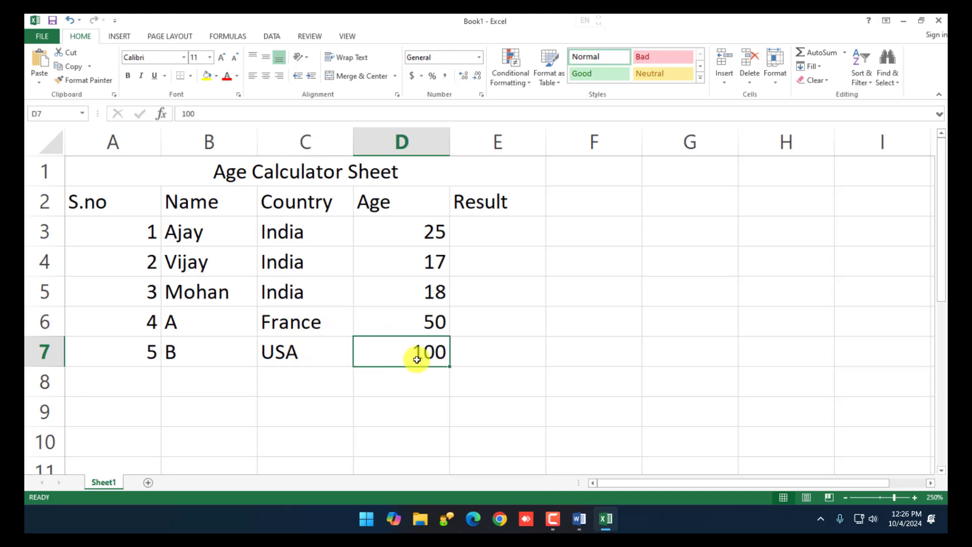
click(310, 348)
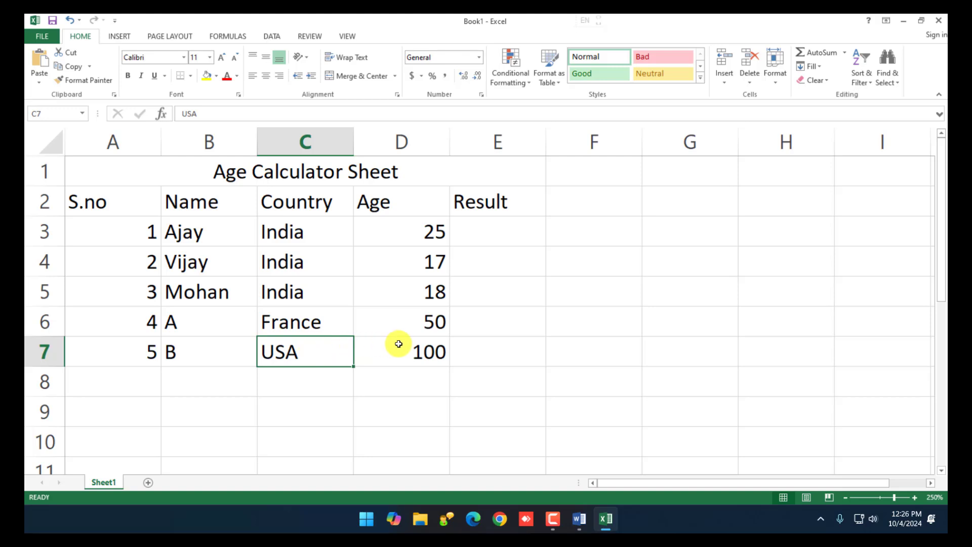
click(428, 358)
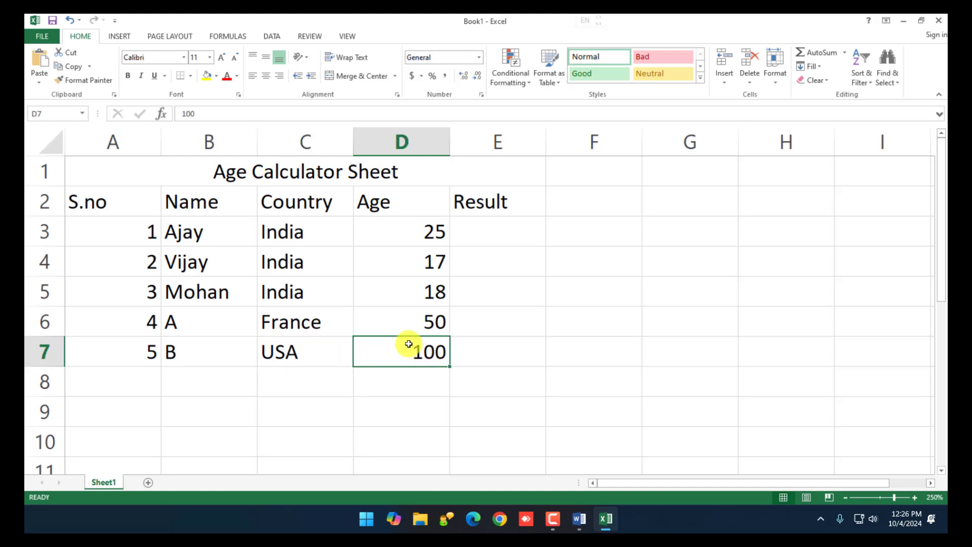
click(290, 328)
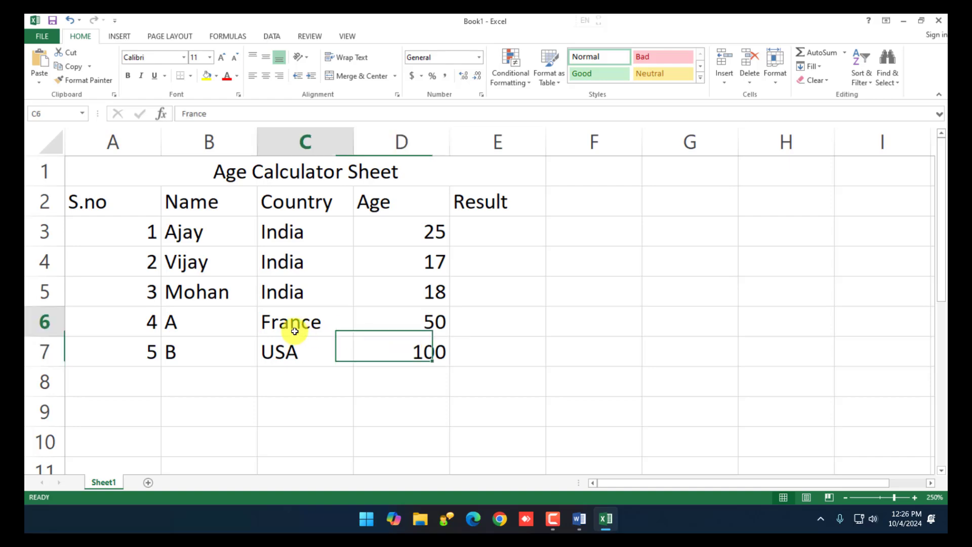
click(287, 289)
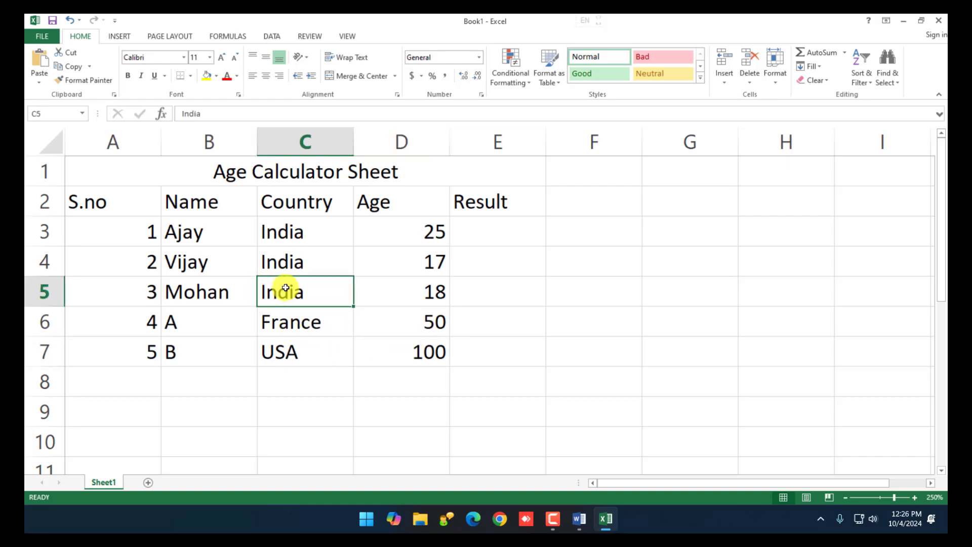
click(316, 265)
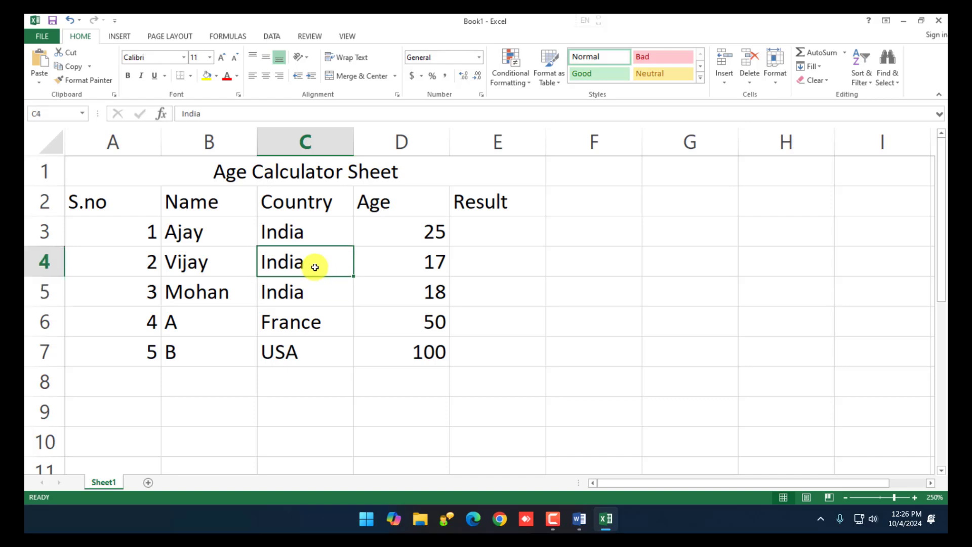
click(428, 263)
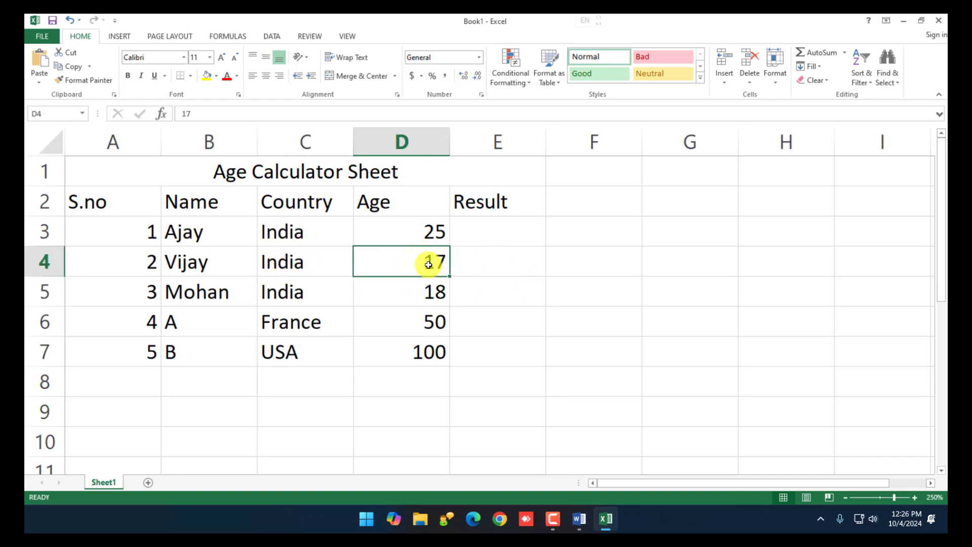
Begin an IF formula in E3, the first cell of the Result column.
click(476, 241)
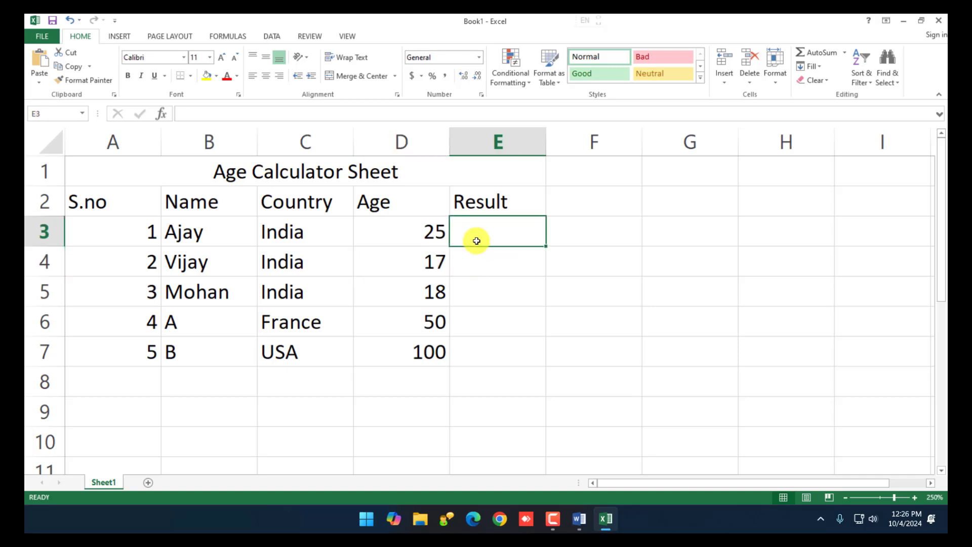
text(=if)
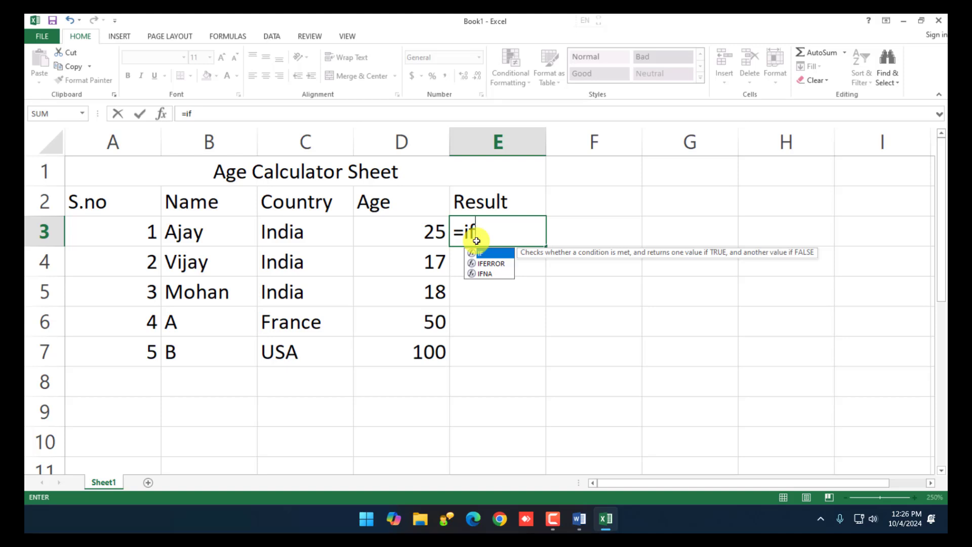
text(()
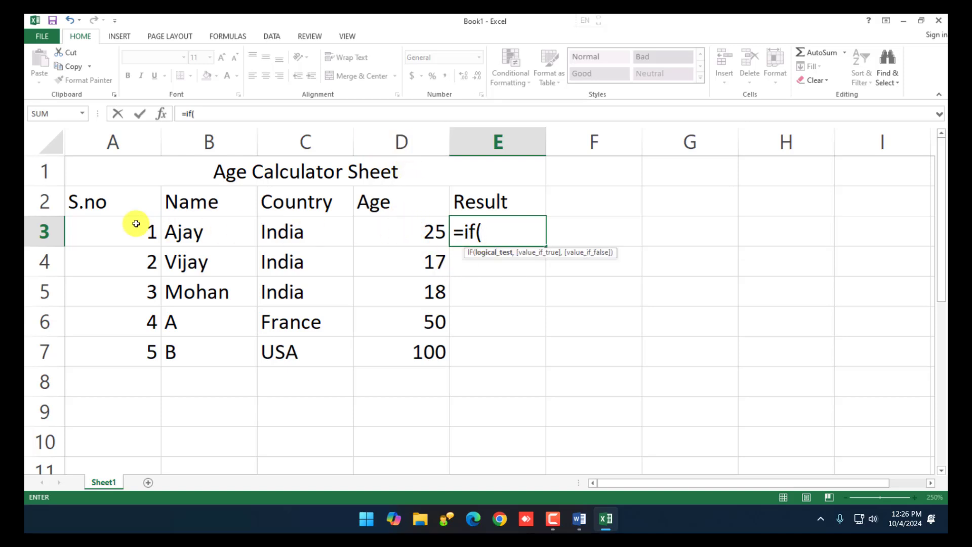
text(d3)
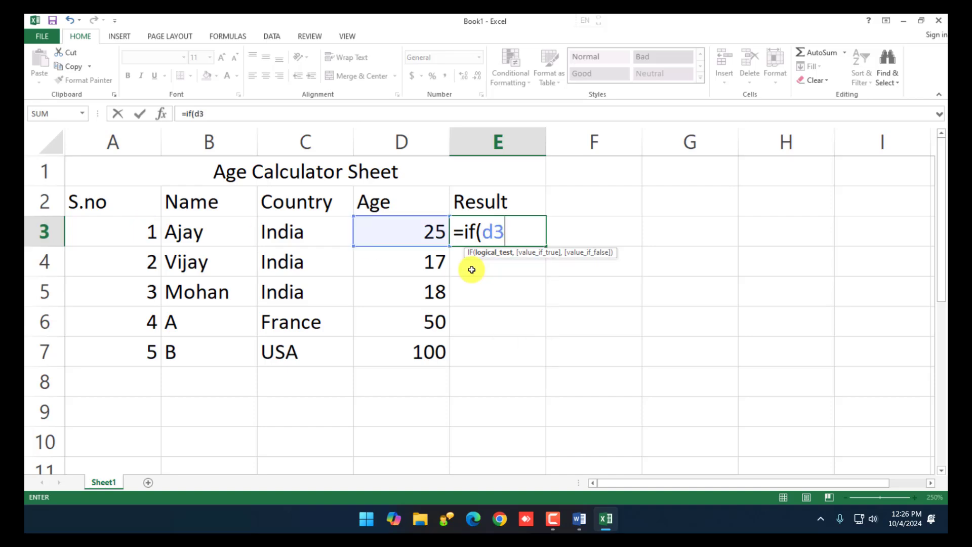
text(>=)
text(18)
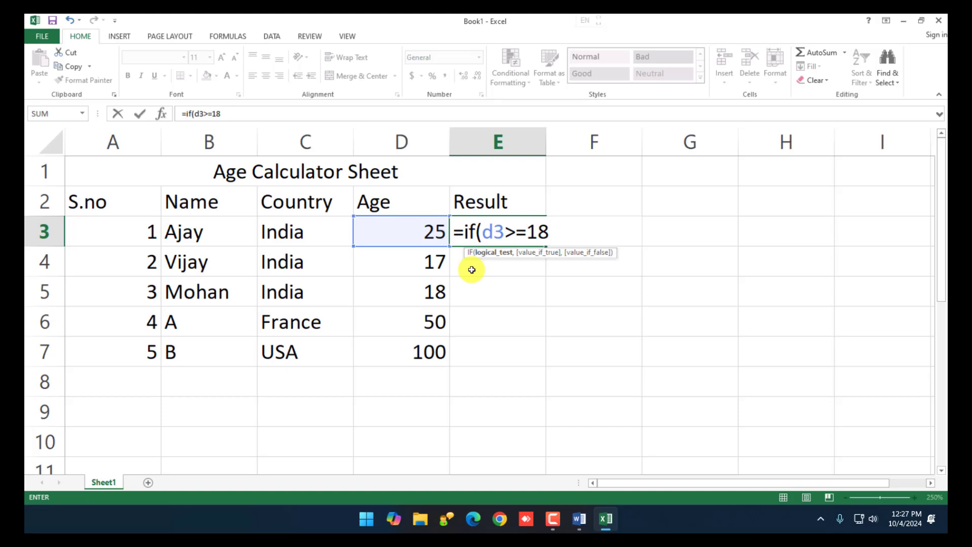
text(,)
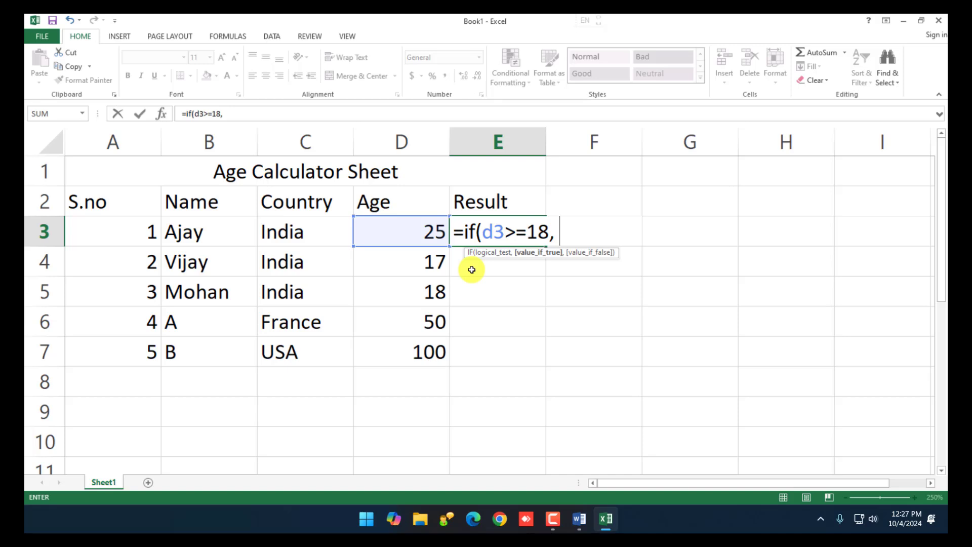
key(BackSpace)
key(BackSpace)
key(BackSpace)
key(BackSpace)
key(BackSpace)
key(BackSpace)
key(BackSpace)
key(BackSpace)
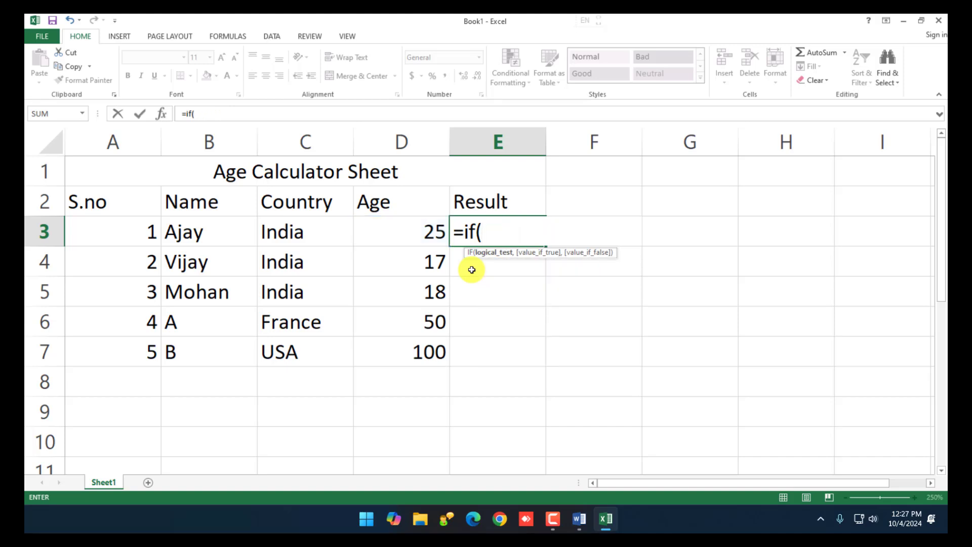
Enter C3="India" as the logical test of the IF formula in E3.
text(c3)
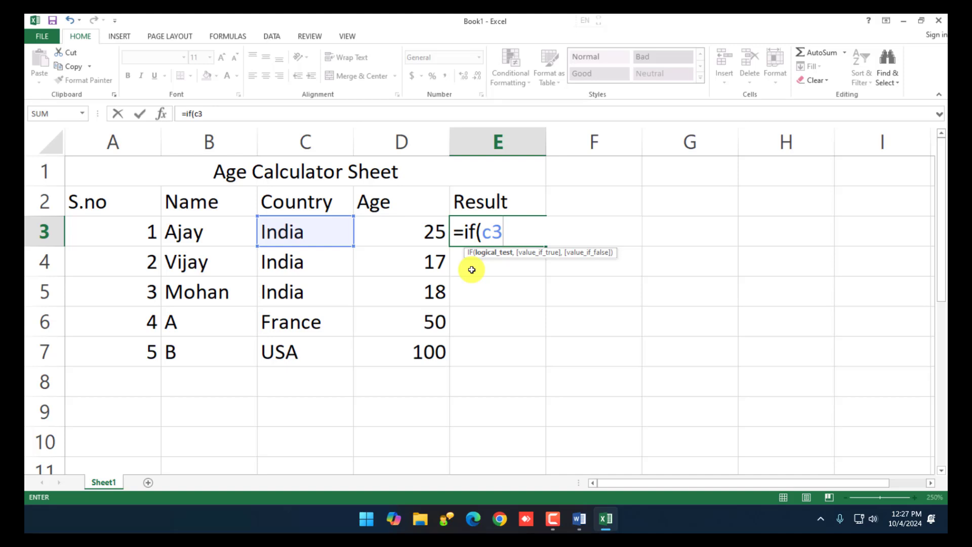
text(=)
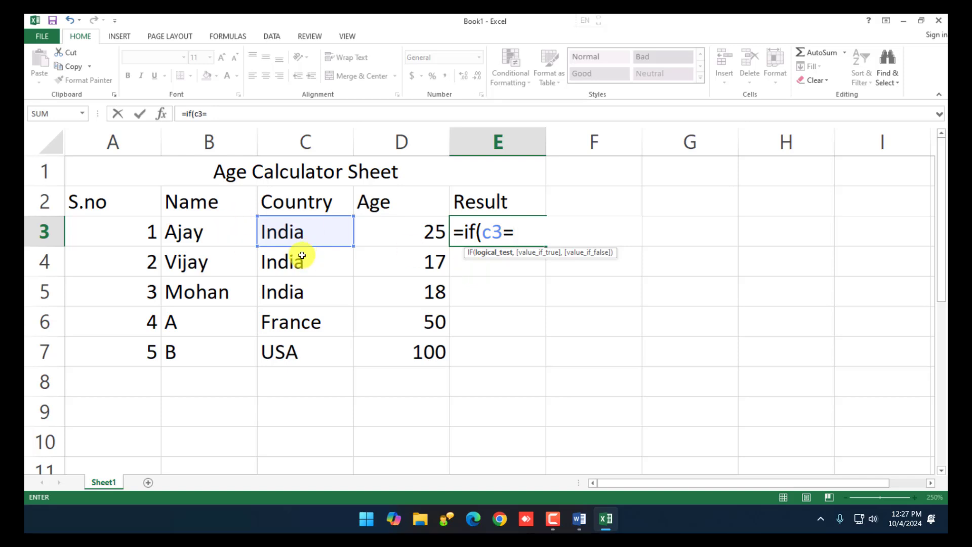
text("India")
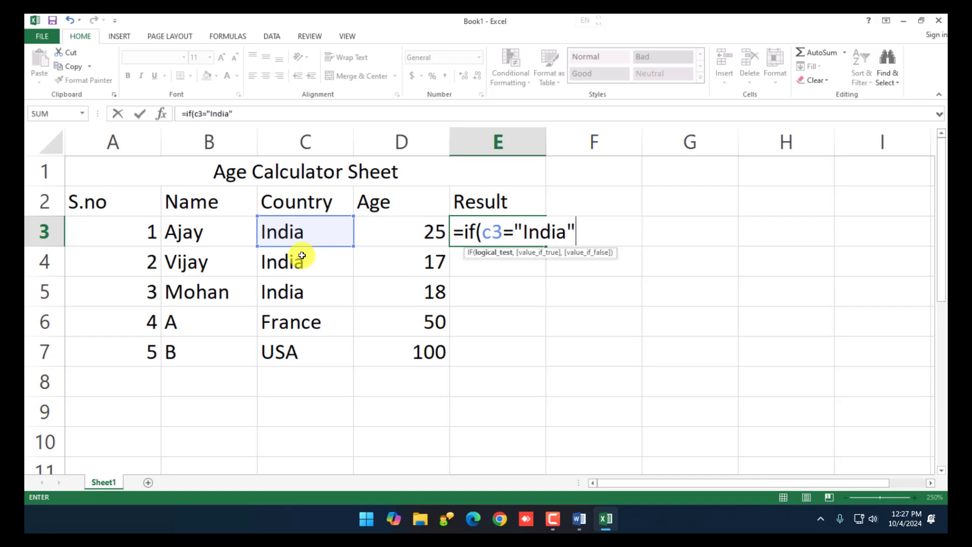
text(,)
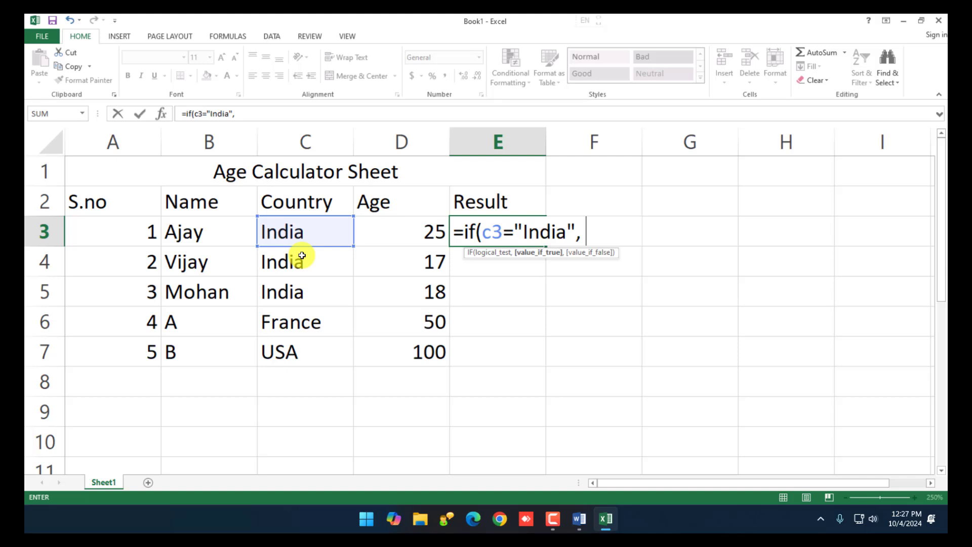
Nest an IF as the value if true, testing D3>=18 and returning "Badhai Ho" when met.
text(if)
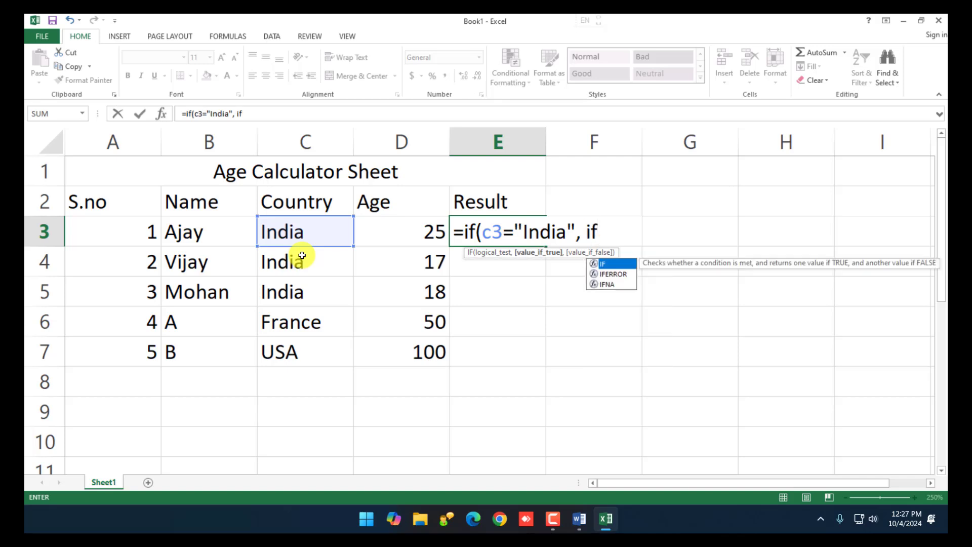
text(()
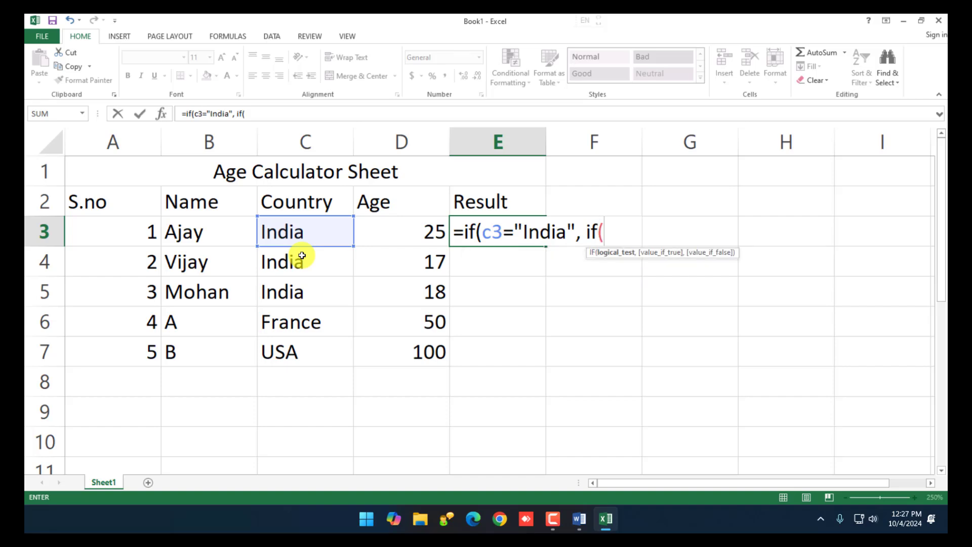
text(d3>=)
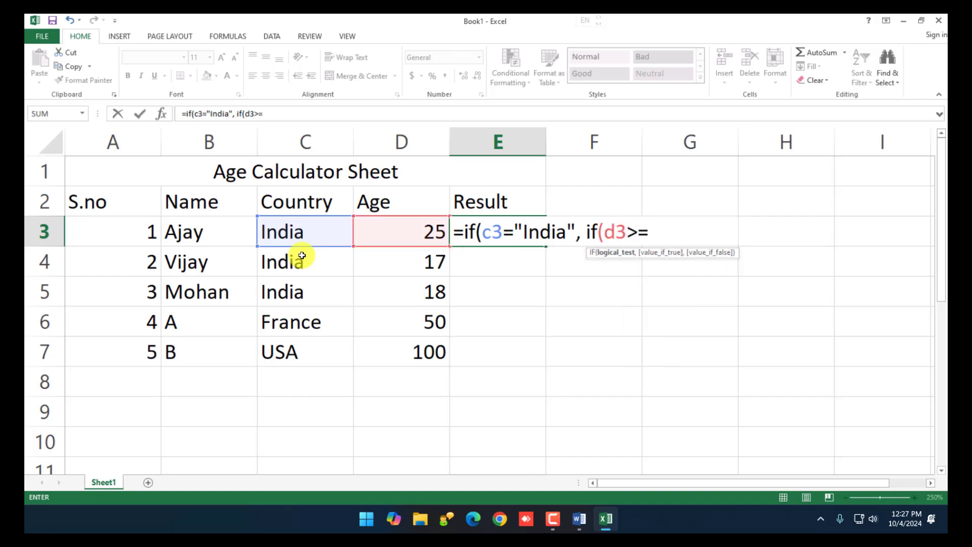
text(18,)
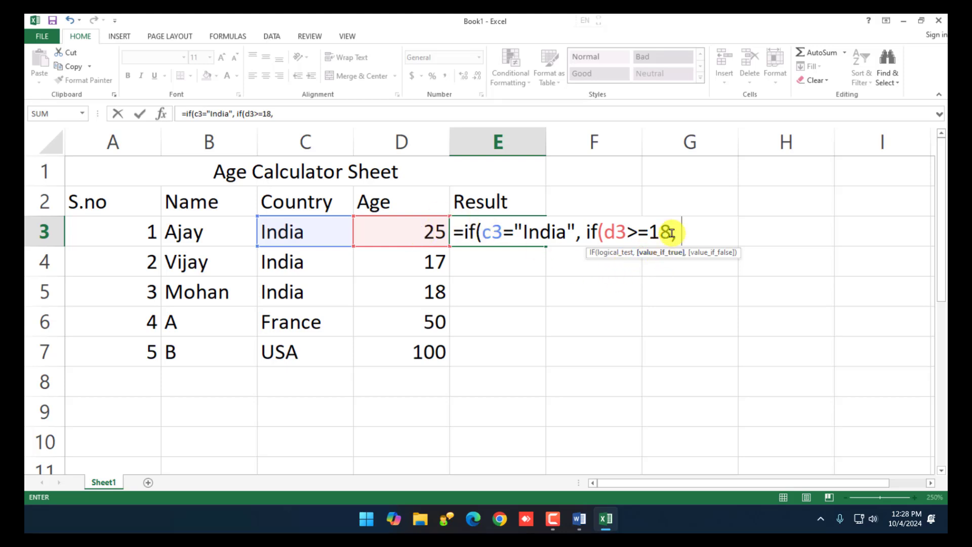
text(")
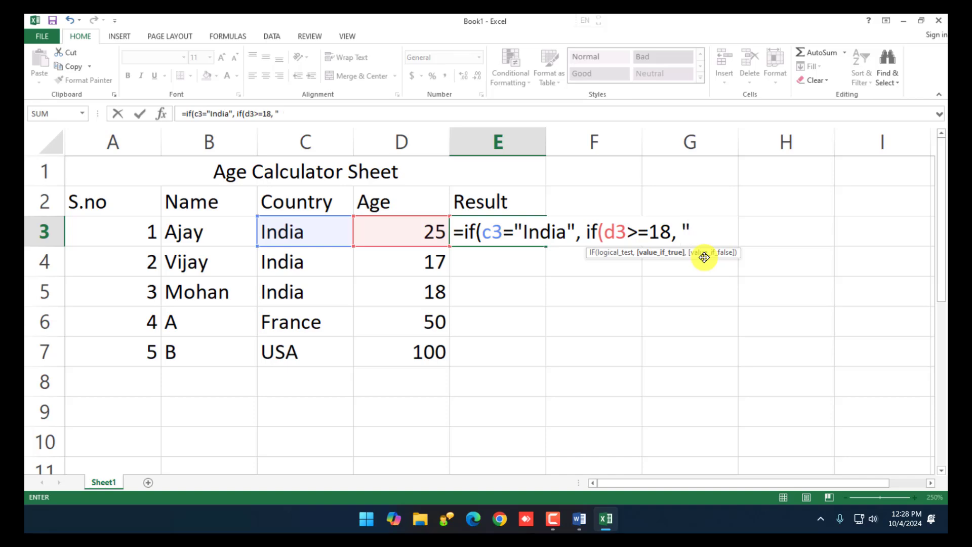
text(Badhai Ho")
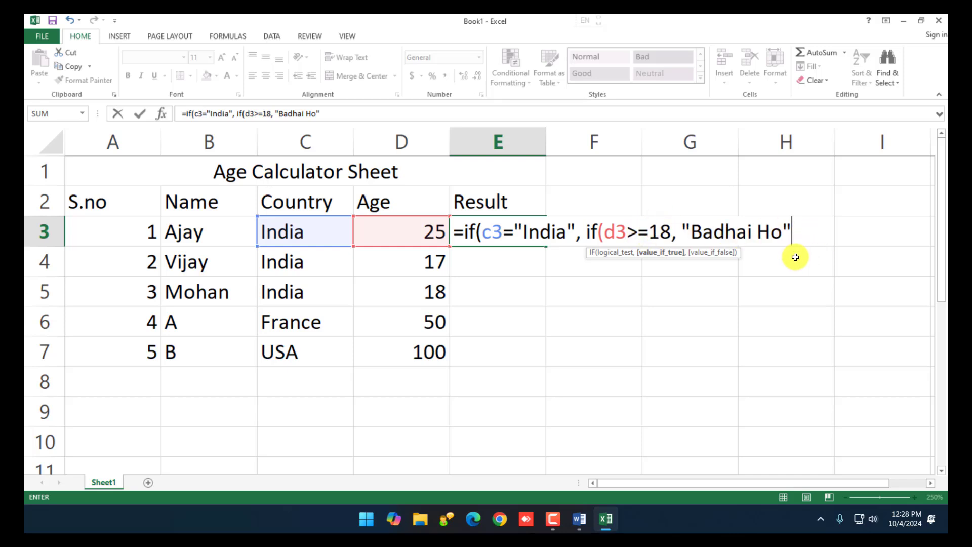
Give the nested IF the false value "Abhi Aap Bacche ho" and close its parenthesis.
text(, ")
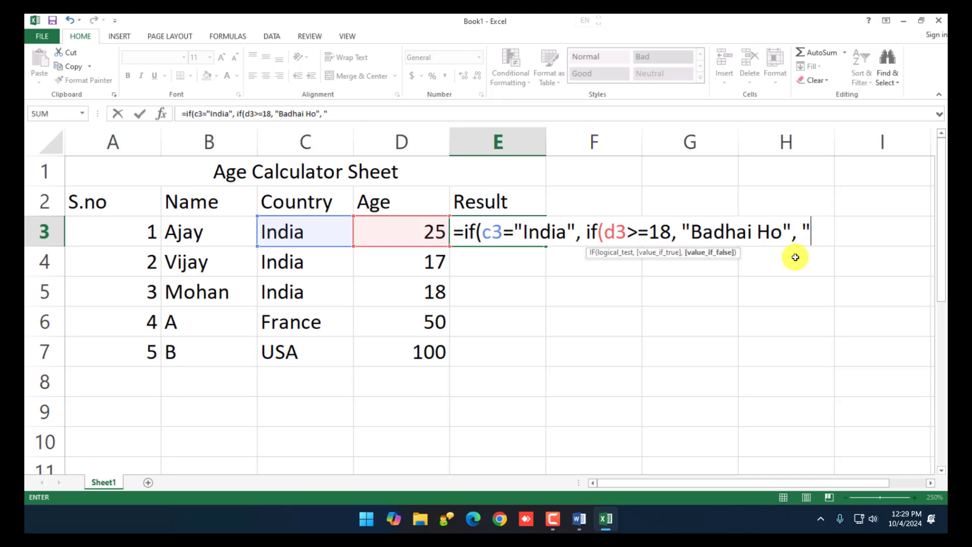
text(Abhi )
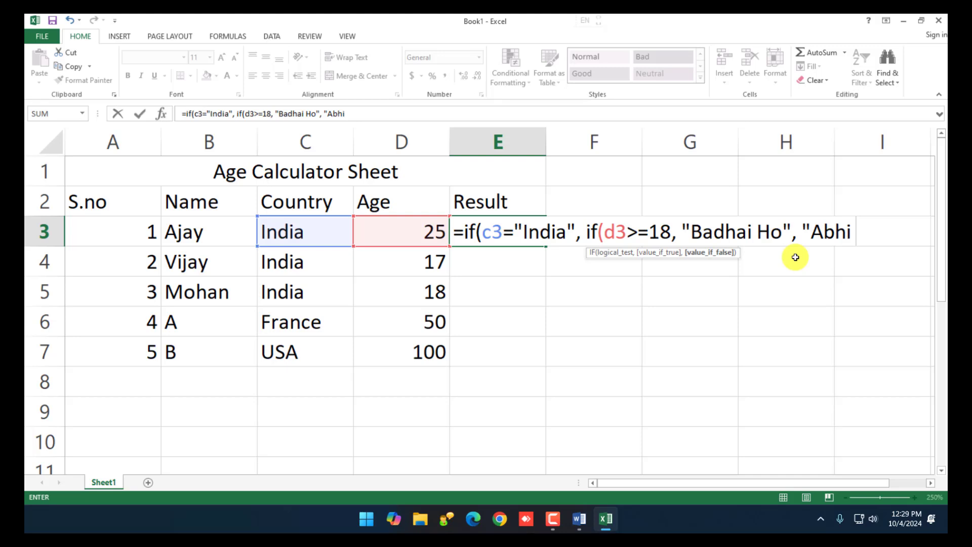
text(Aaap)
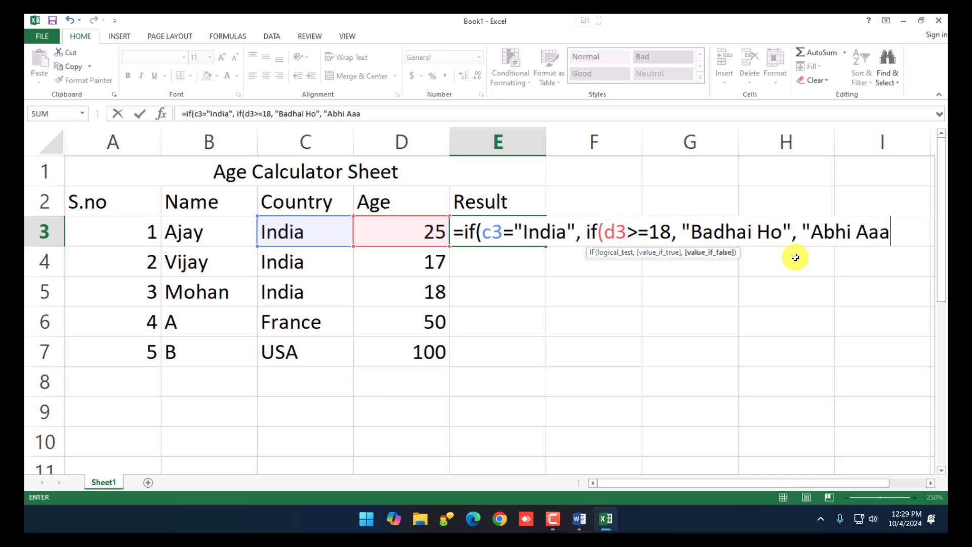
key(BackSpace)
key(BackSpace)
text(p Ba)
text(cche ho)
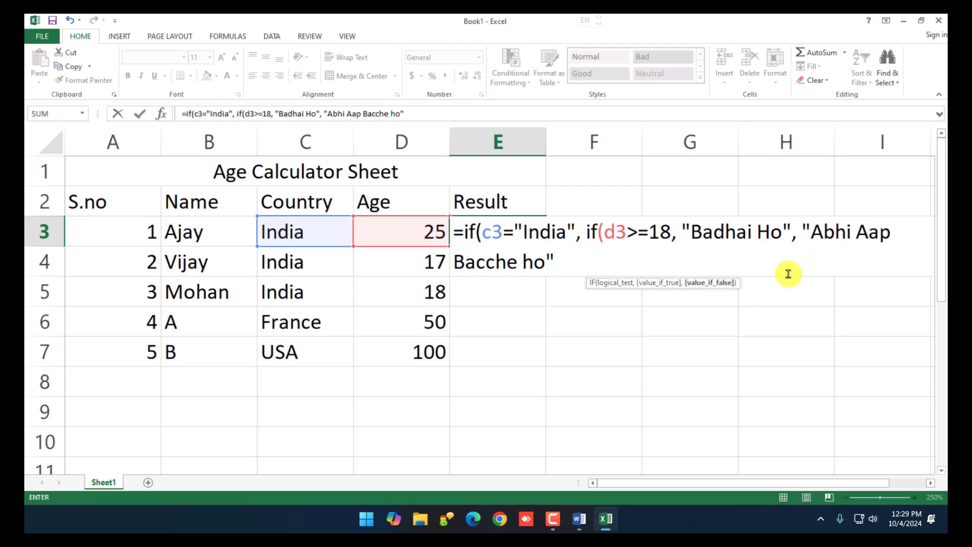
click(569, 259)
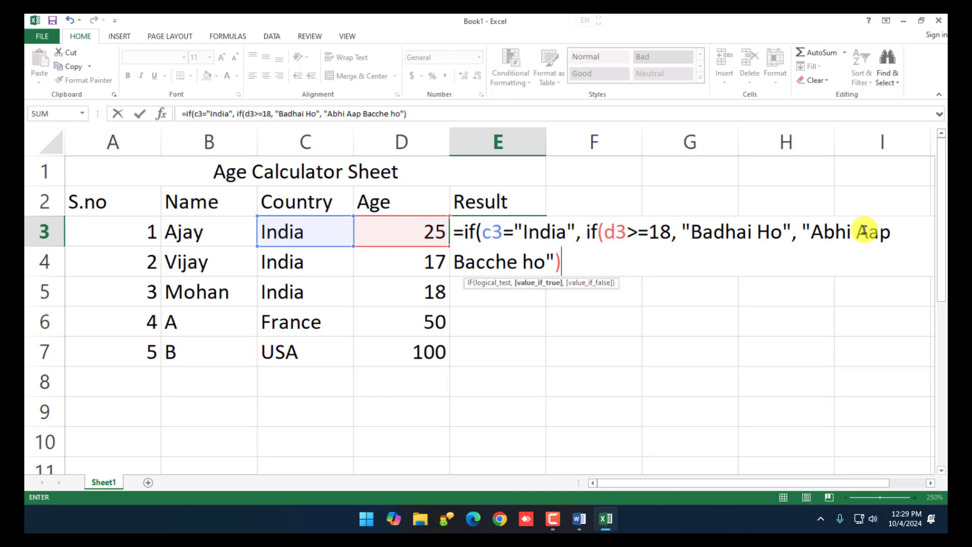
Add "Apne Desh Jao" as the outer IF's false value and enter the completed formula in E3.
text(,)
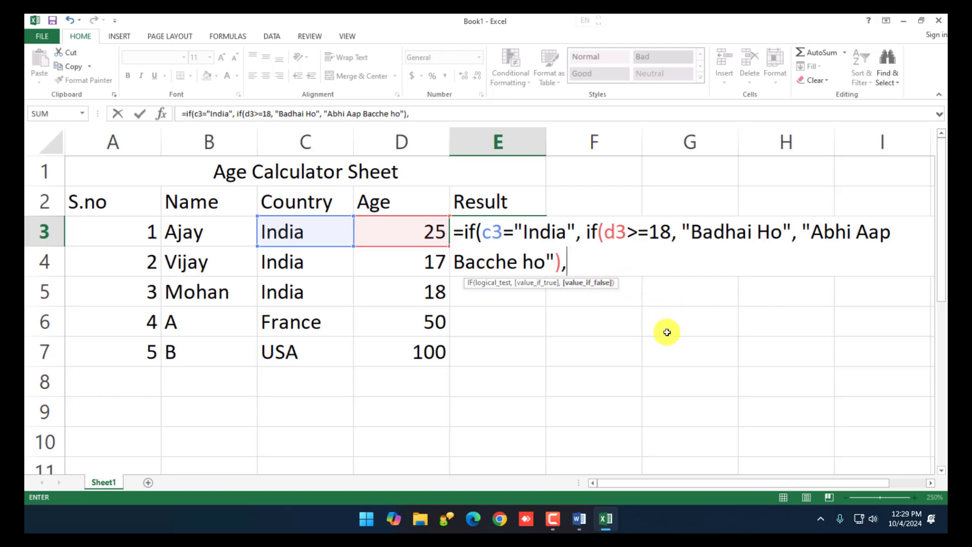
text(pne Desh Jao")
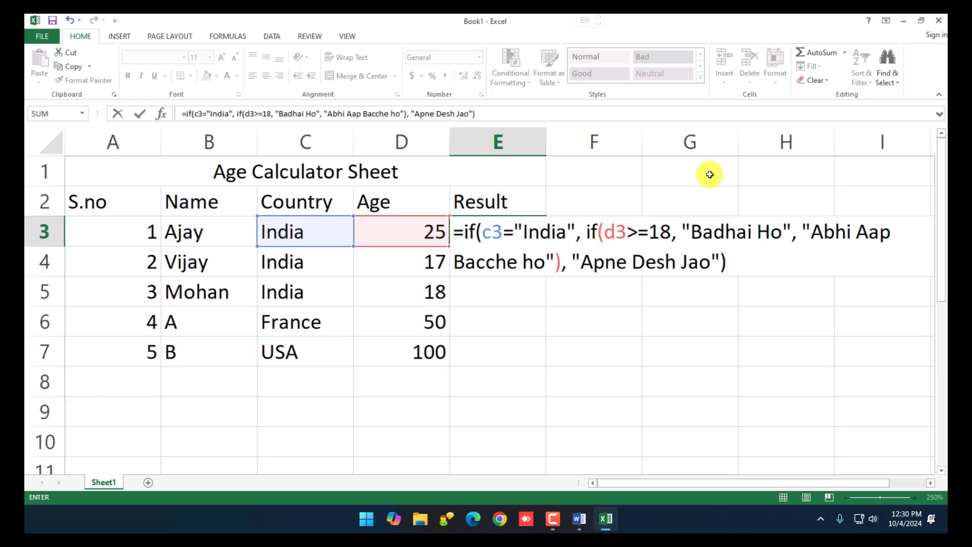
key(Return)
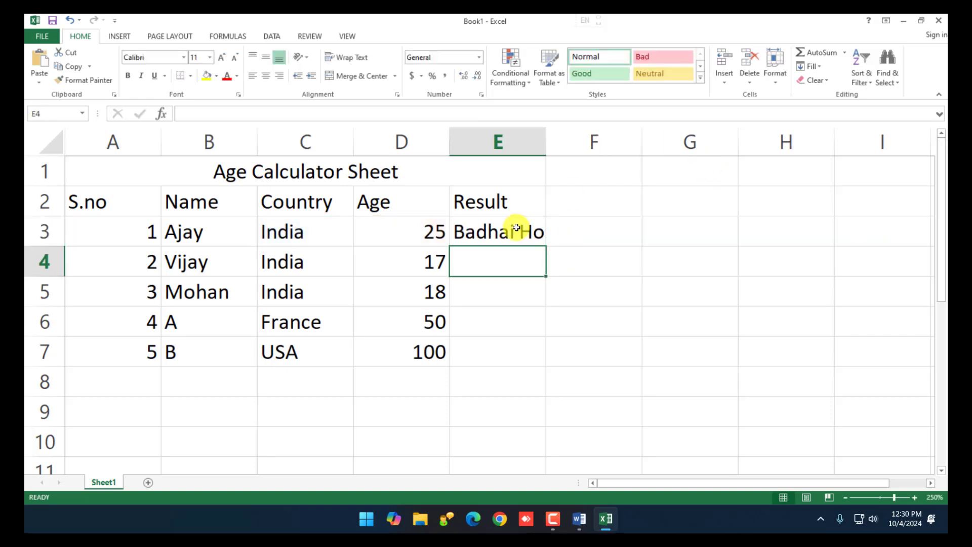
Test the Result formula with an under-18 age by setting D3 to 15.
click(516, 228)
click(382, 232)
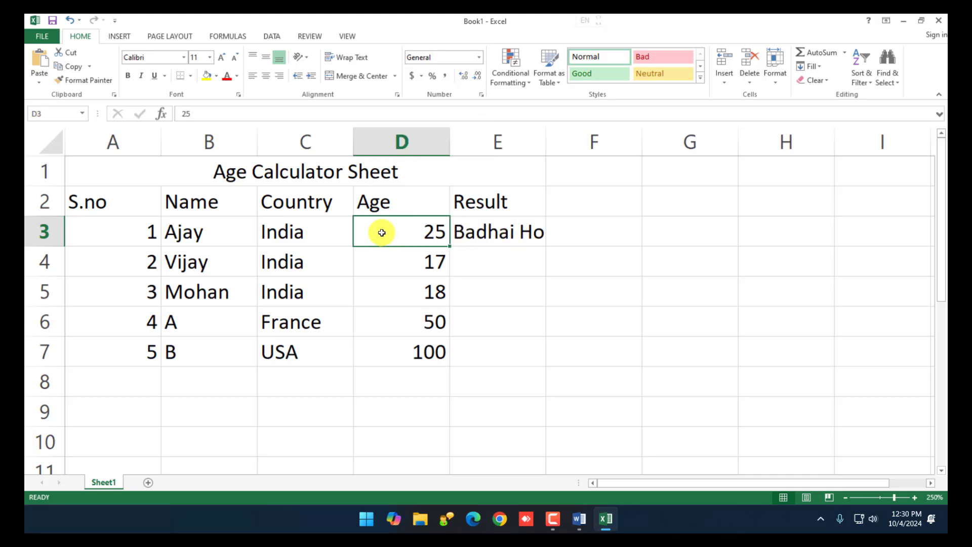
text(15)
key(Return)
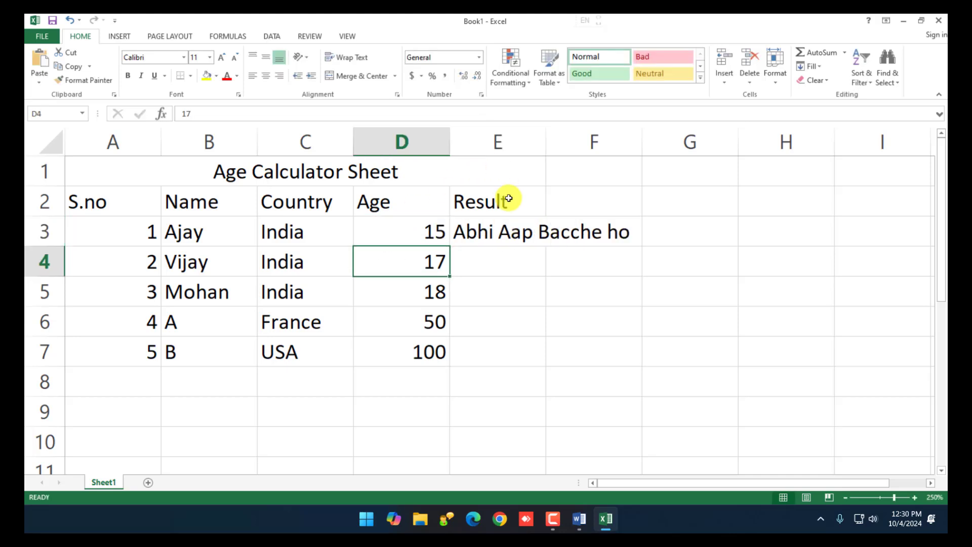
Test the Result formula with a high age by changing D3 to 150.
click(506, 232)
click(399, 225)
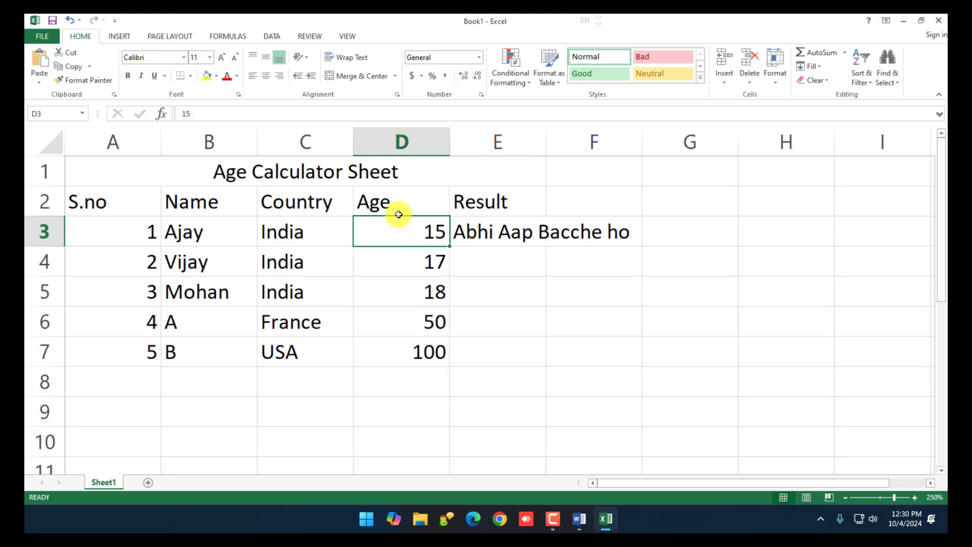
key(F2)
text(0)
key(Return)
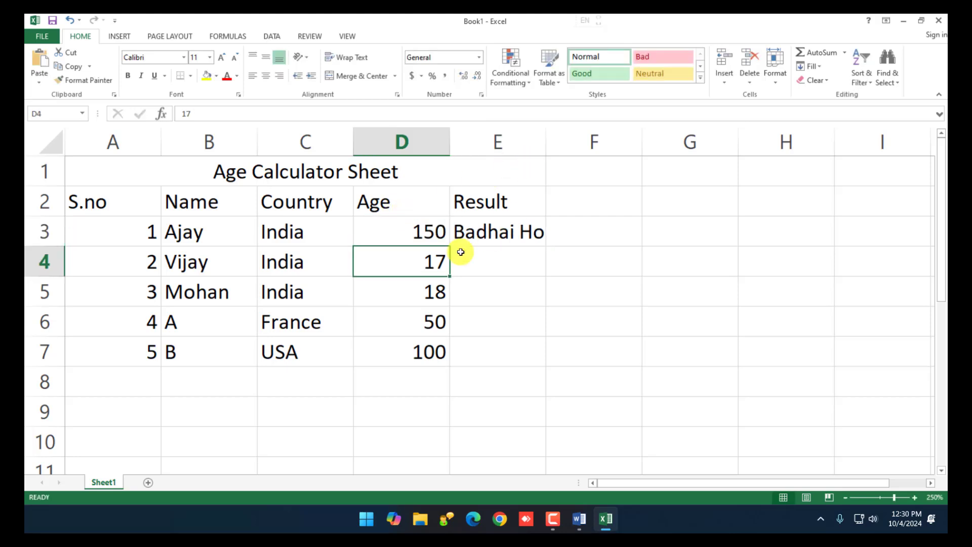
Test the Result formula with UK as the country in C3 and undo that change.
click(297, 237)
text(UK)
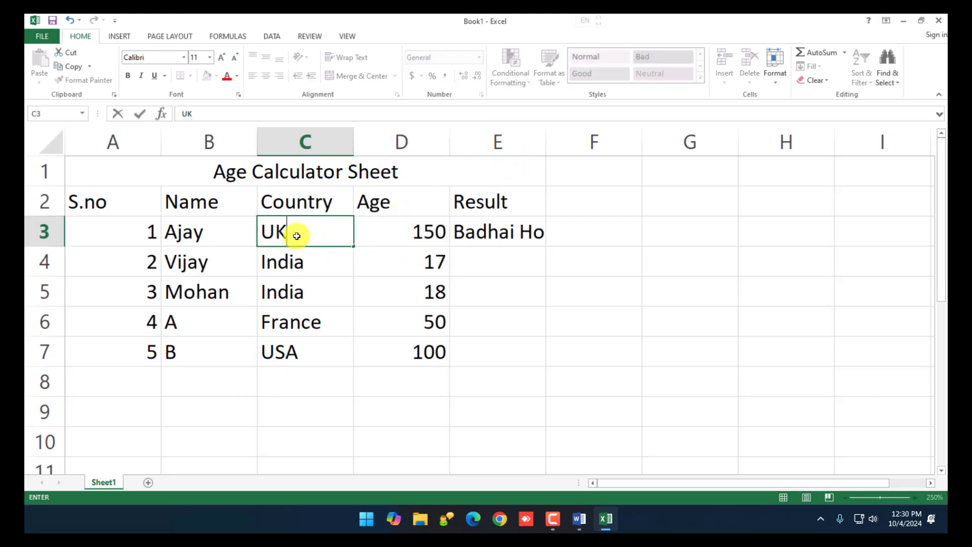
key(Return)
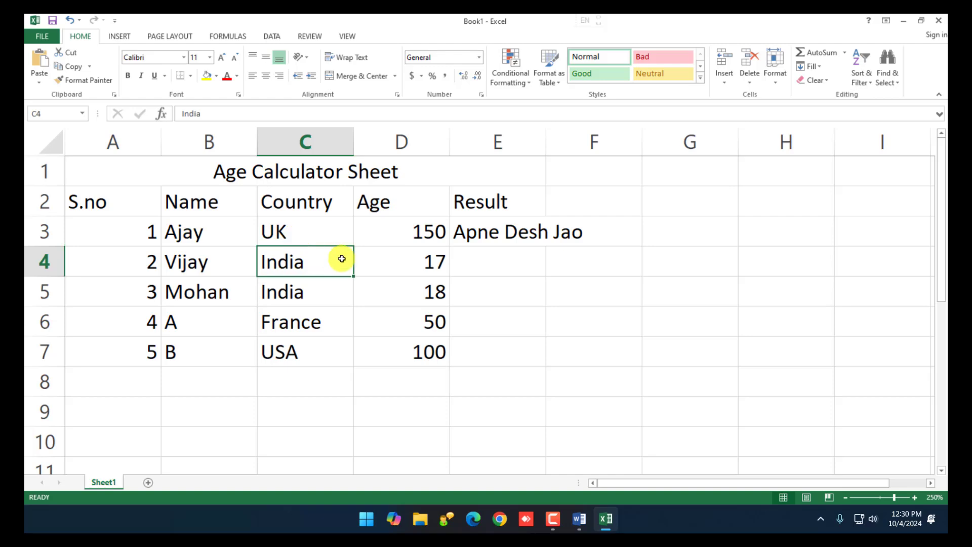
key(ctrl+z)
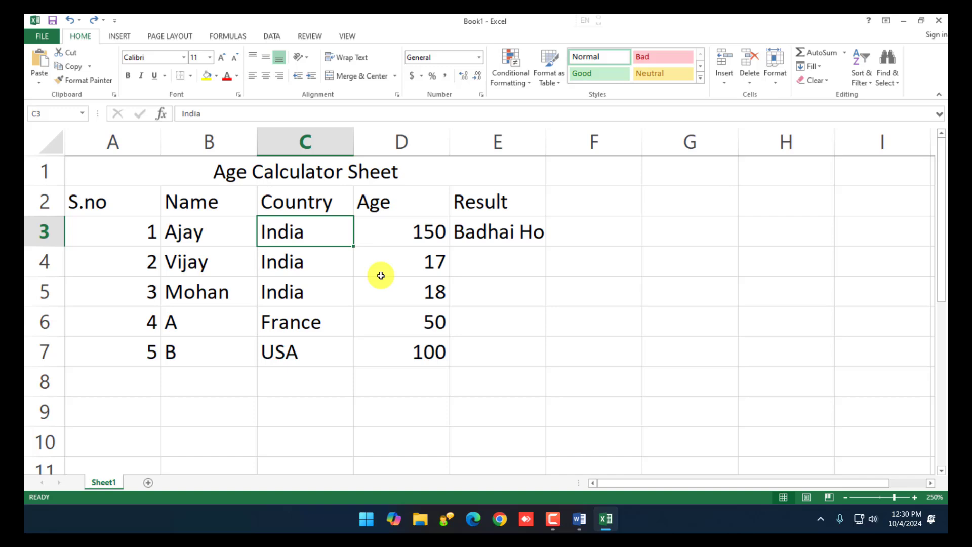
Set the first person's age in D3 to 65.
click(469, 267)
click(430, 234)
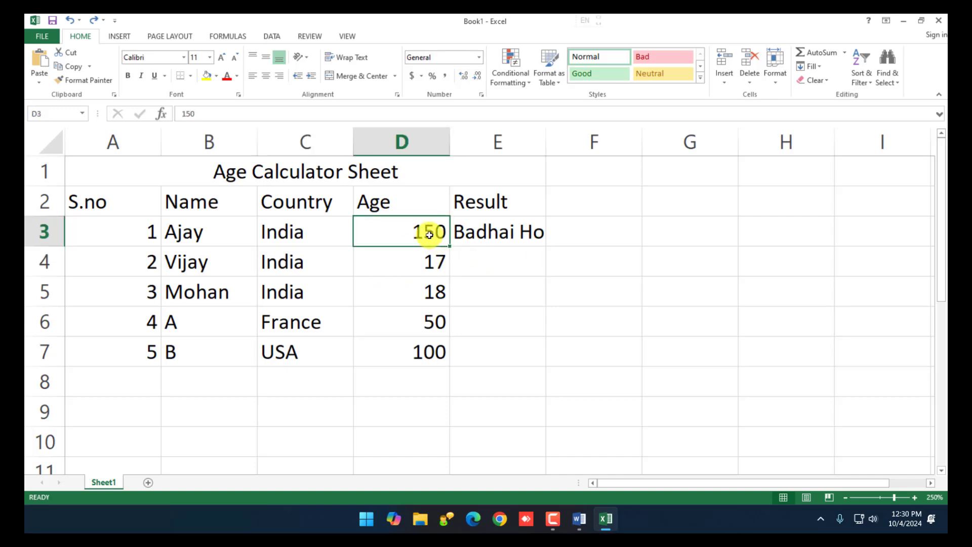
text(65)
key(Return)
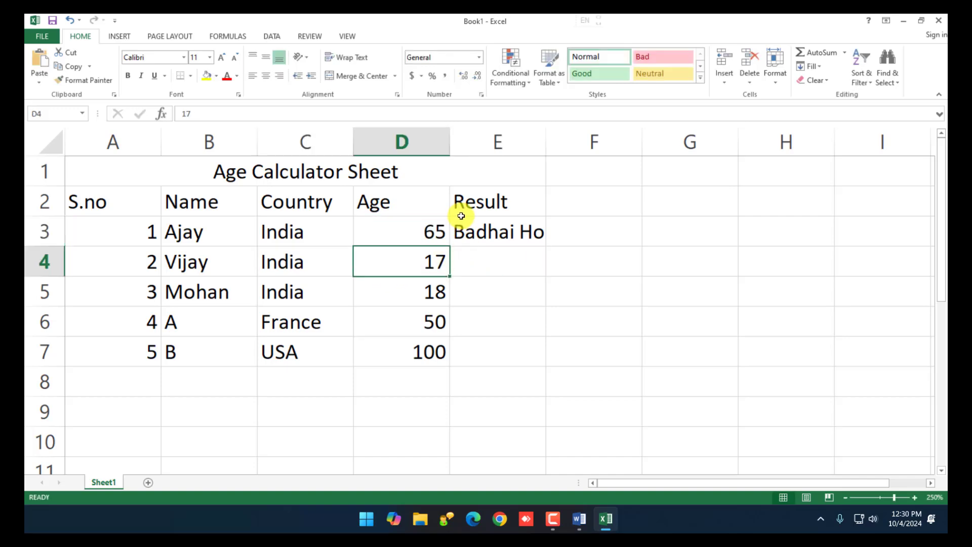
Review the nested IF formula in E3, checking its country and age conditions and their return texts.
click(502, 258)
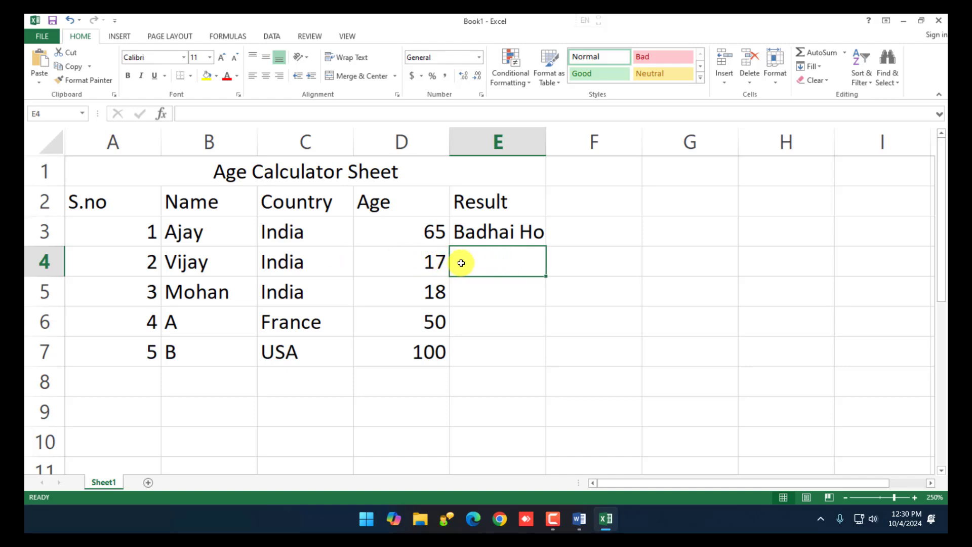
click(486, 242)
double_click(487, 242)
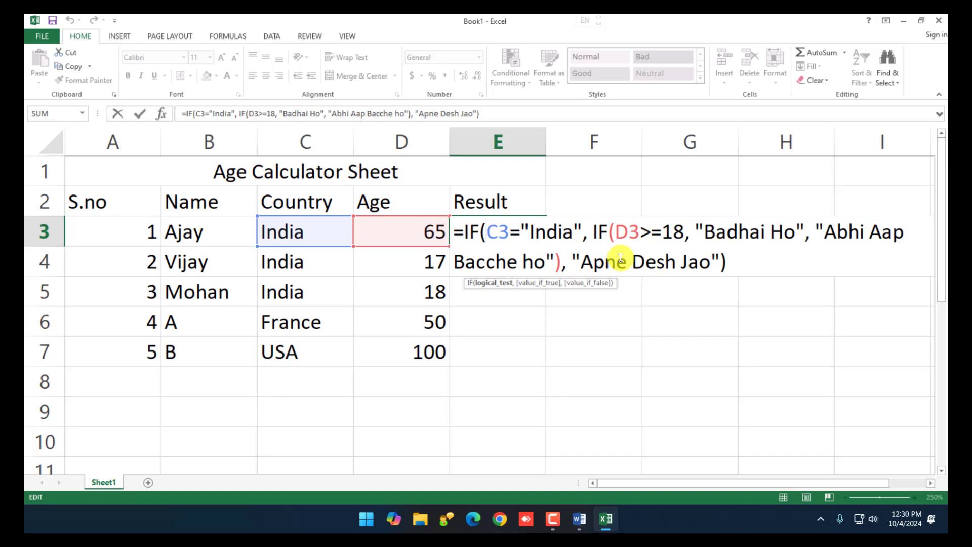
key(Return)
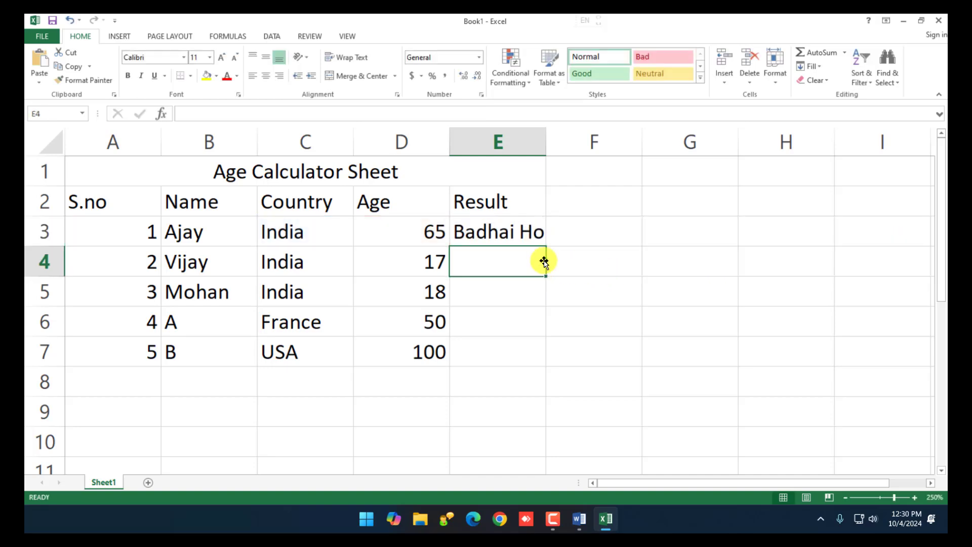
double_click(499, 232)
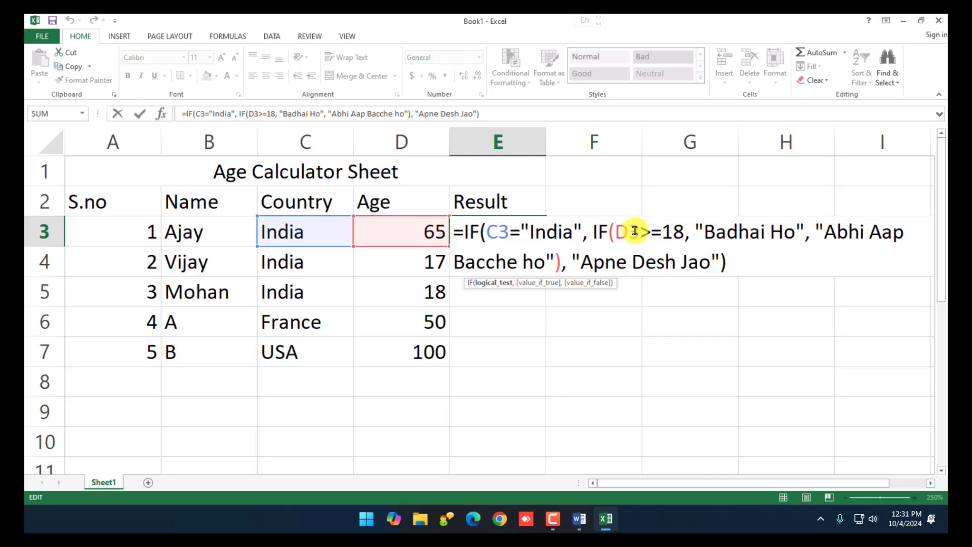
key(Return)
Fill the Result formula from E3 down to E7.
click(544, 238)
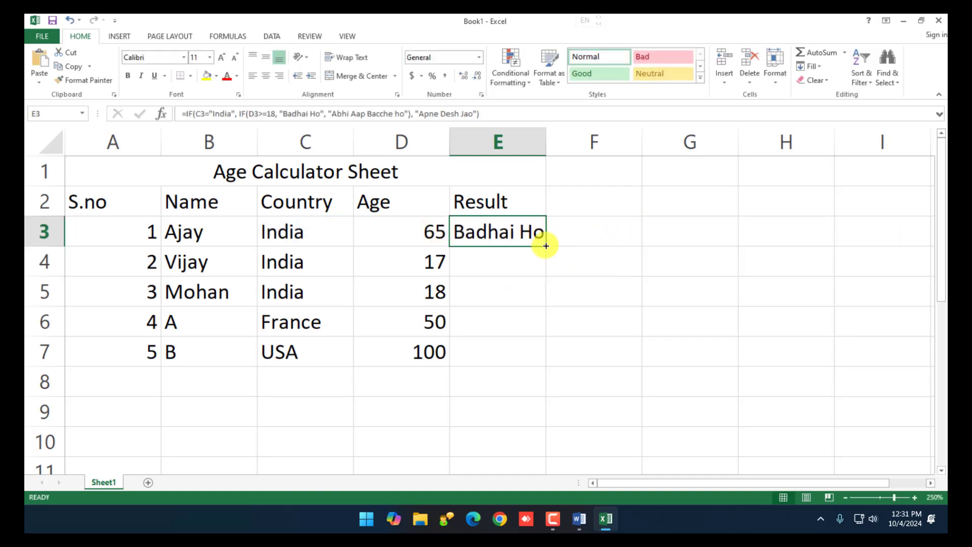
drag(546, 245, 558, 355)
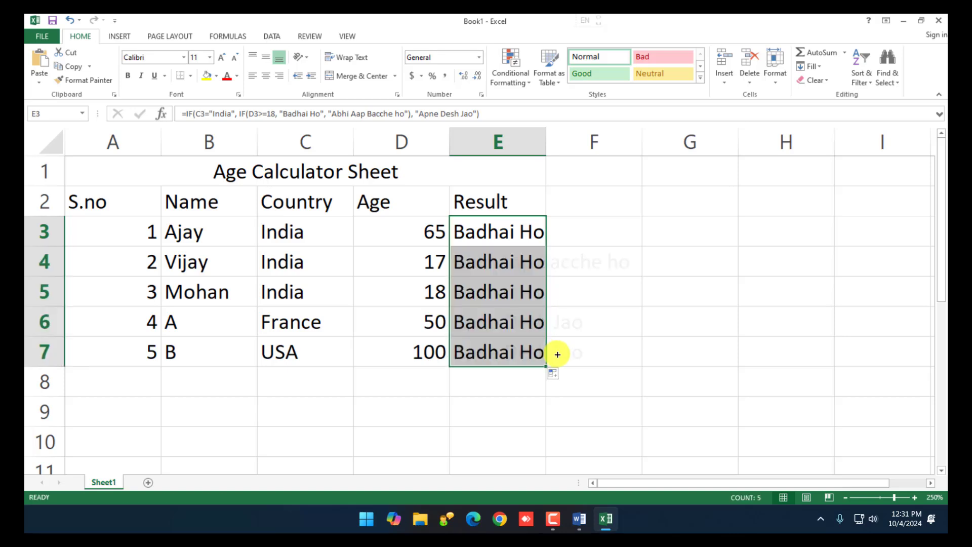
click(642, 390)
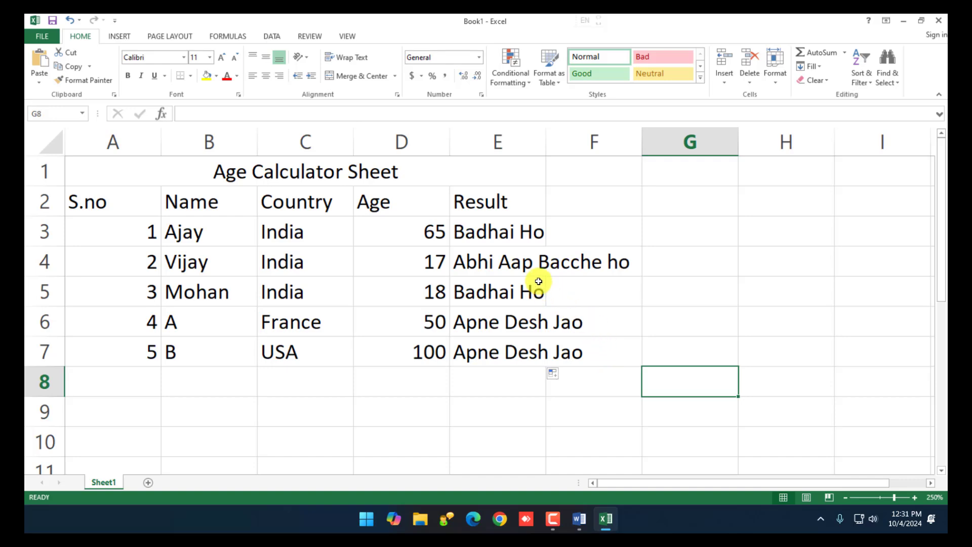
Check the filled Result formulas in E3 to E7 against the country and age cells of their rows.
click(527, 268)
click(487, 228)
double_click(487, 229)
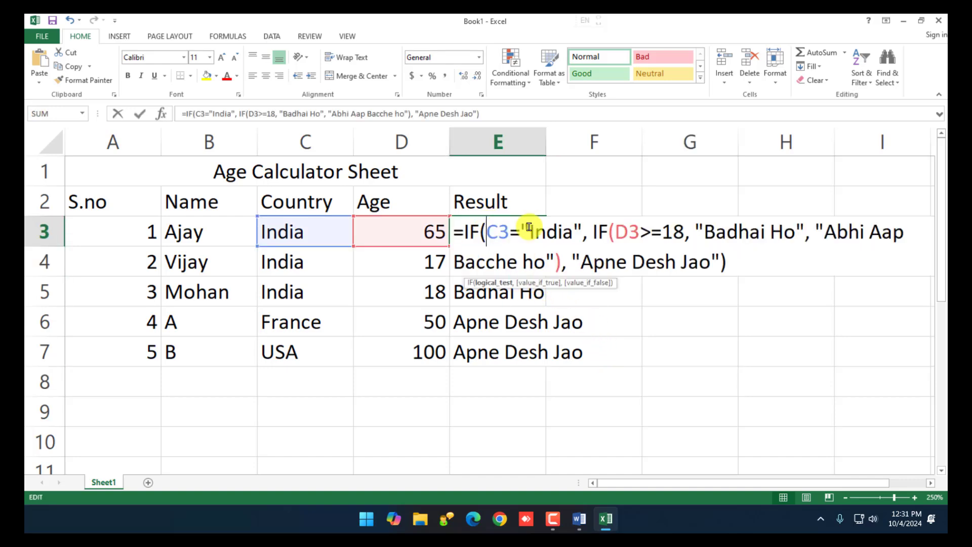
key(Return)
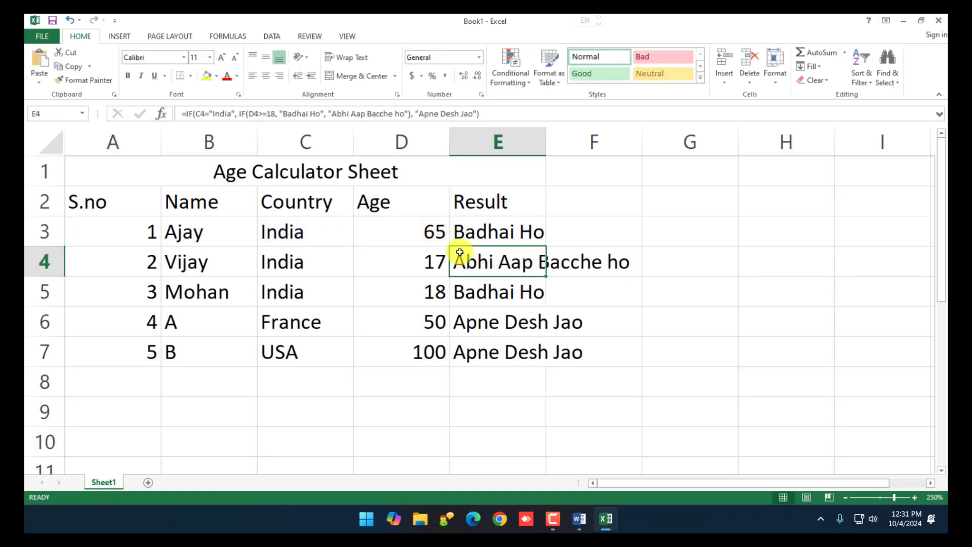
drag(304, 257, 393, 260)
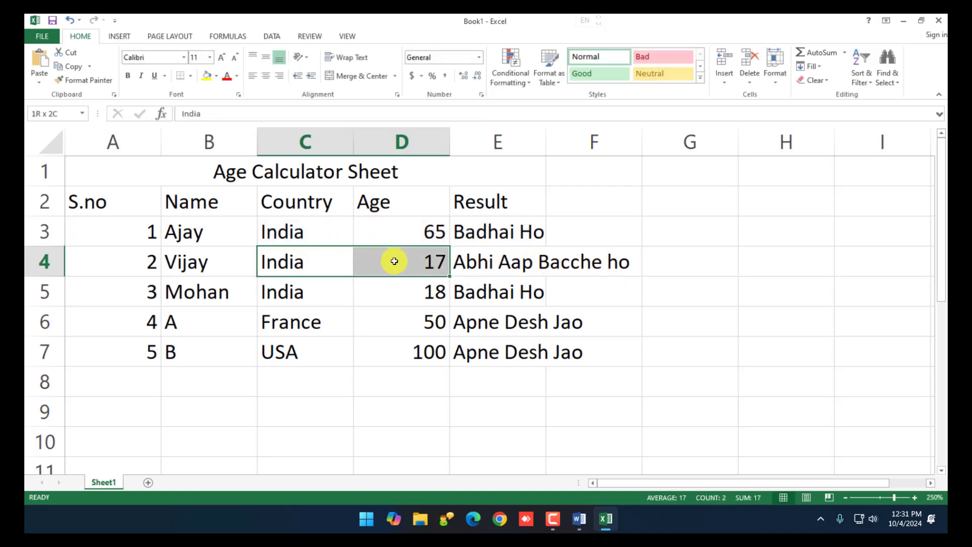
double_click(481, 283)
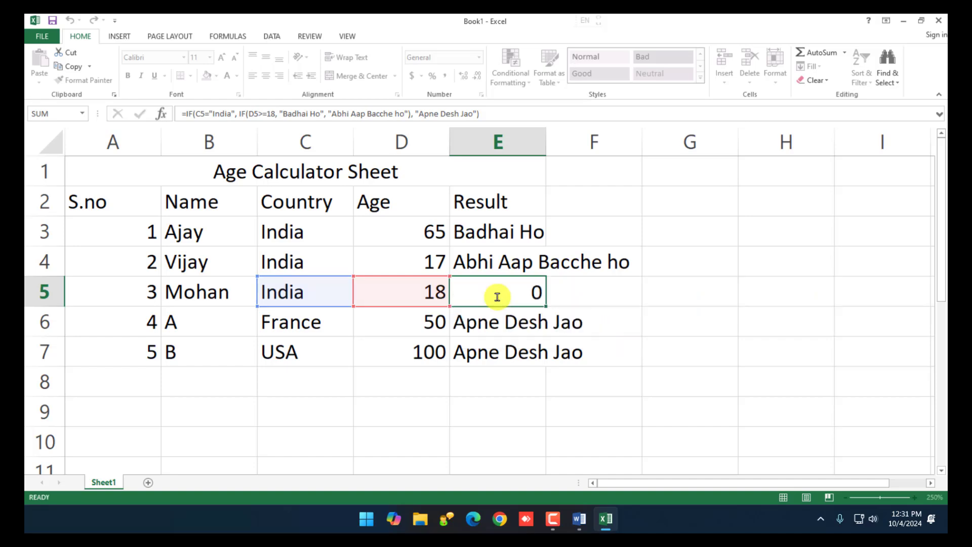
key(Return)
double_click(495, 321)
key(Return)
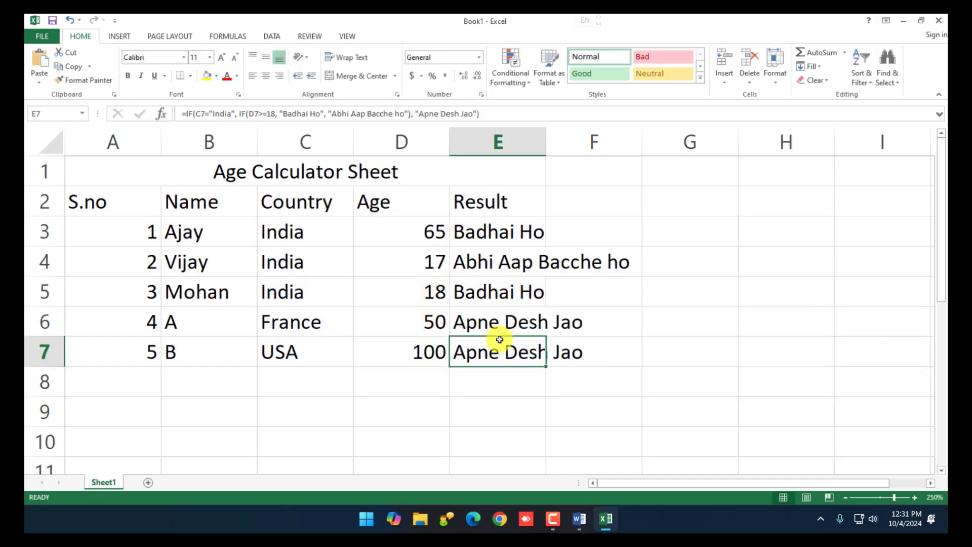
double_click(499, 340)
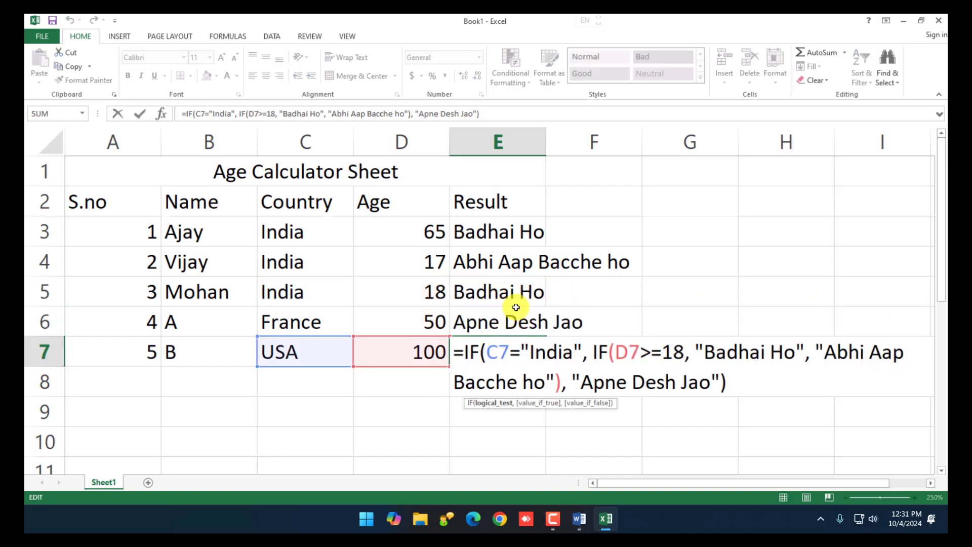
key(Return)
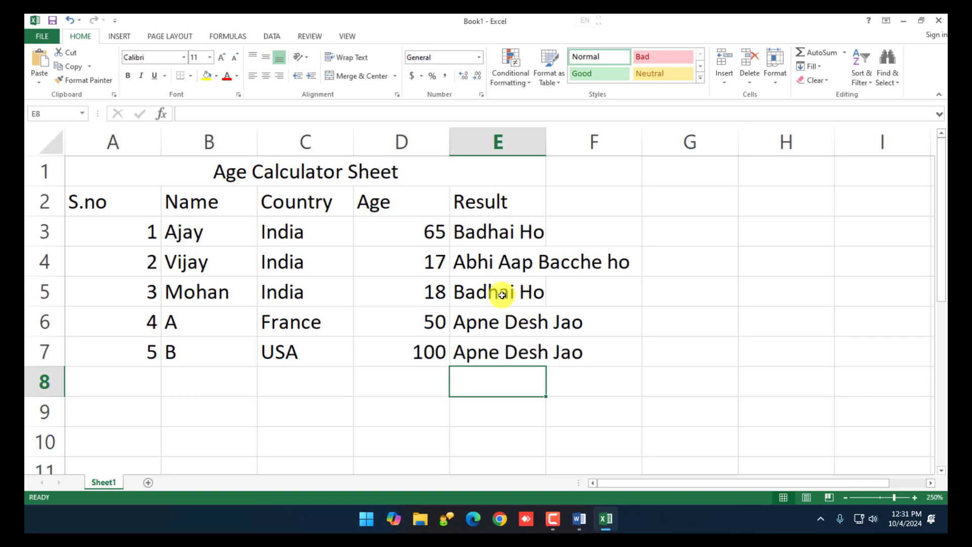
Inspect the C4 country reference in the copied Result formula in E4.
double_click(494, 263)
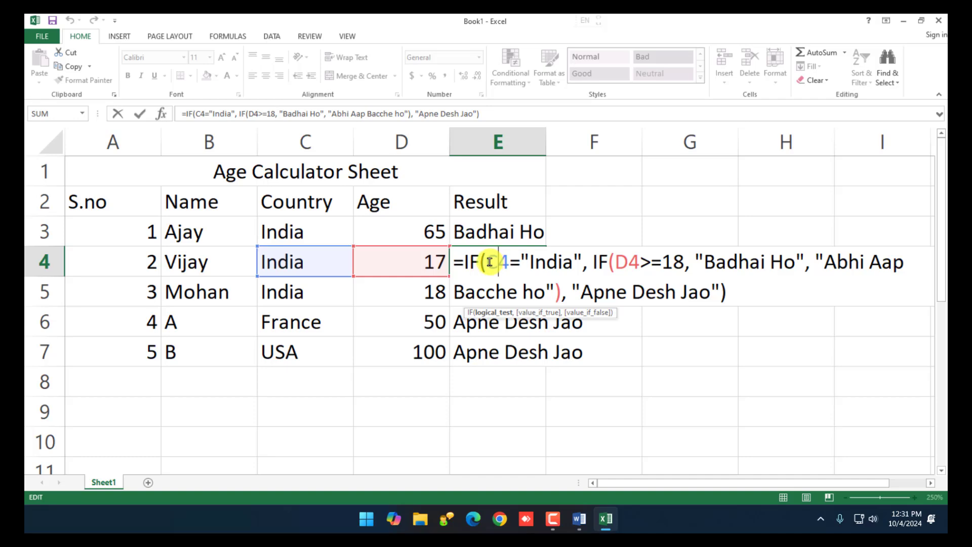
drag(490, 262, 507, 262)
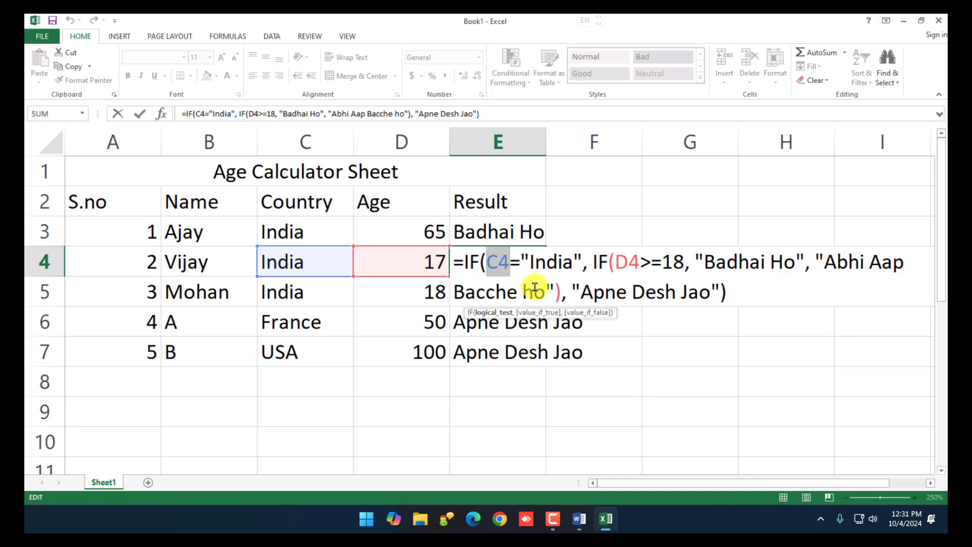
key(Return)
click(475, 381)
Review the formula in E3, tracing the country test, the inner age IF and the "Apne Desh Jao" false value.
double_click(494, 233)
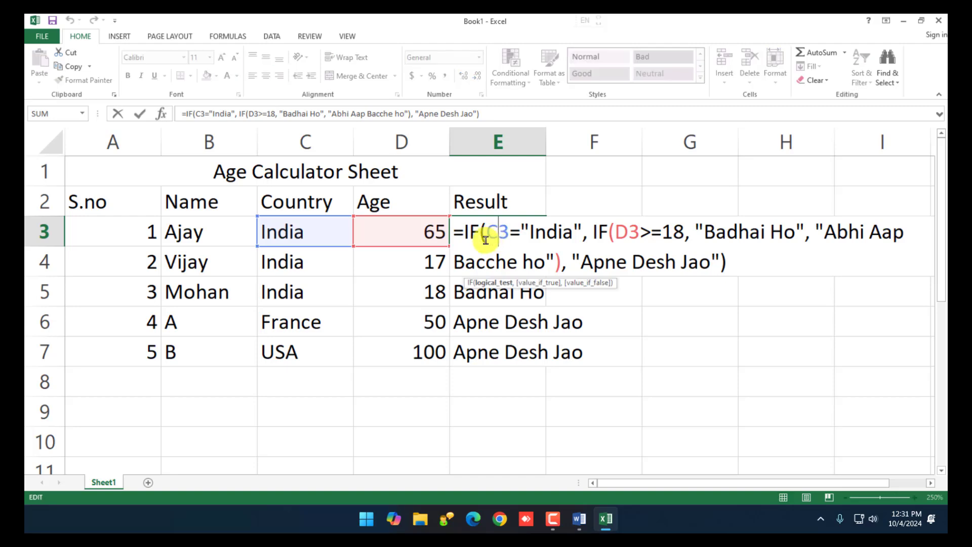
click(582, 232)
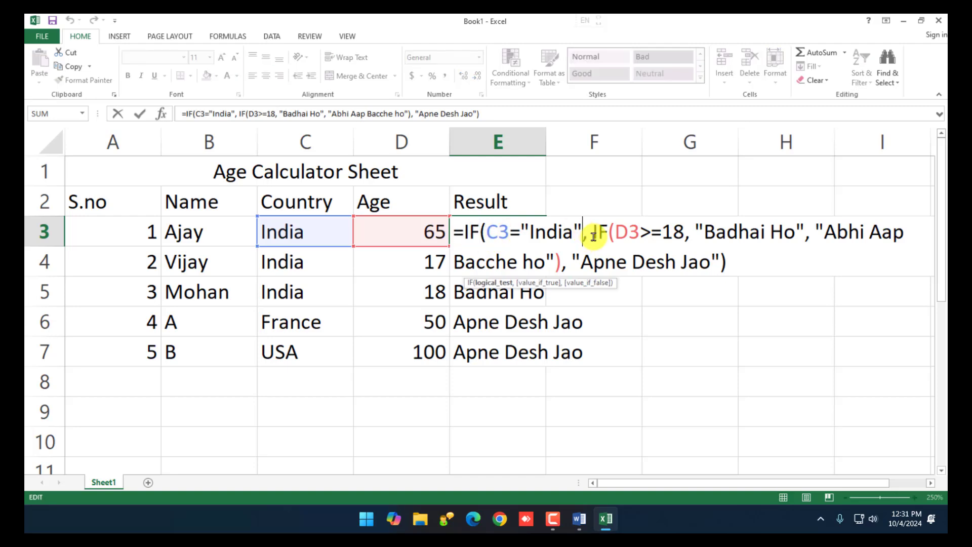
click(594, 233)
click(615, 232)
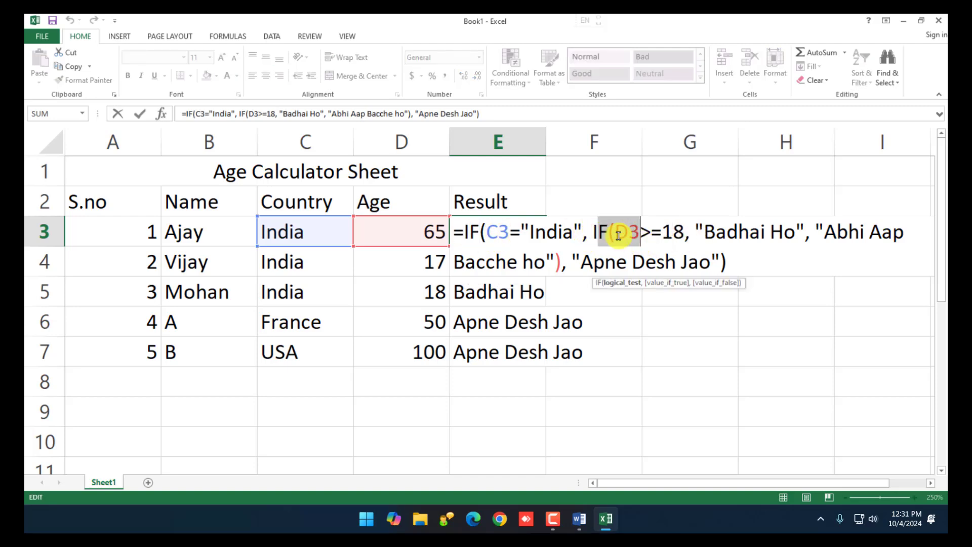
drag(598, 247, 561, 260)
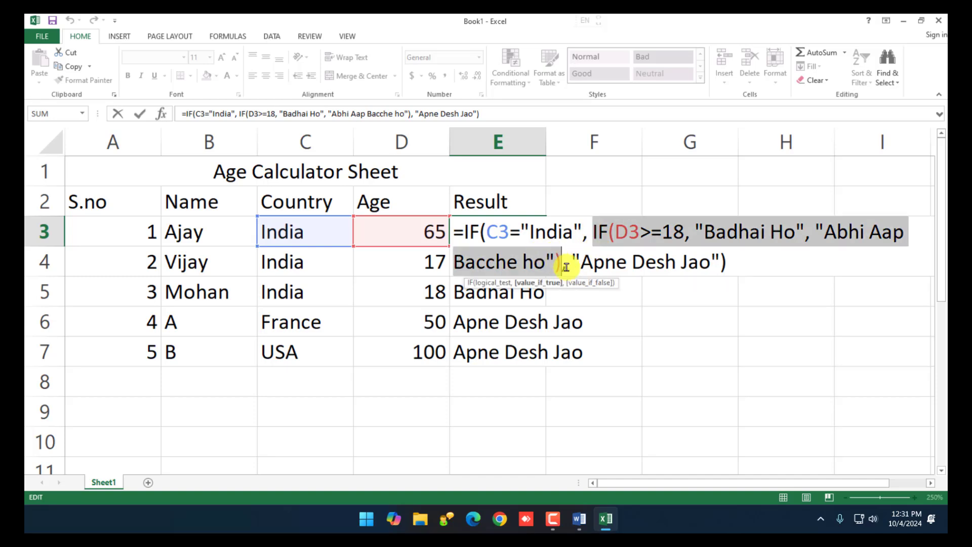
key(Return)
click(494, 232)
double_click(464, 232)
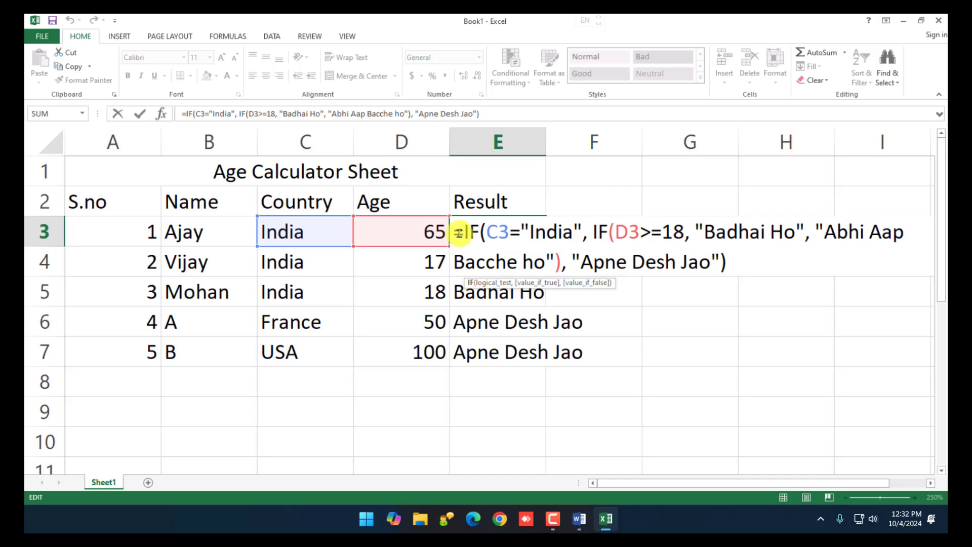
drag(456, 233, 719, 259)
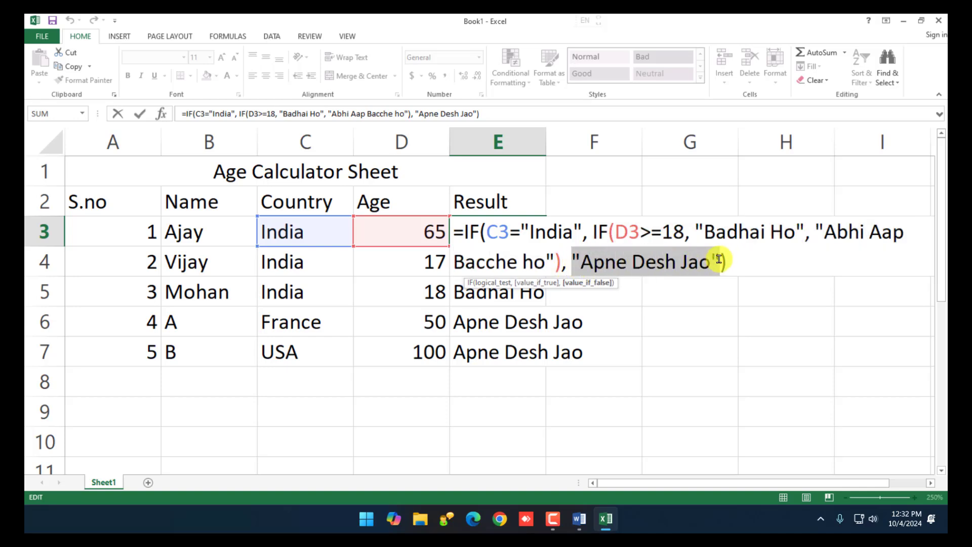
click(667, 230)
click(590, 231)
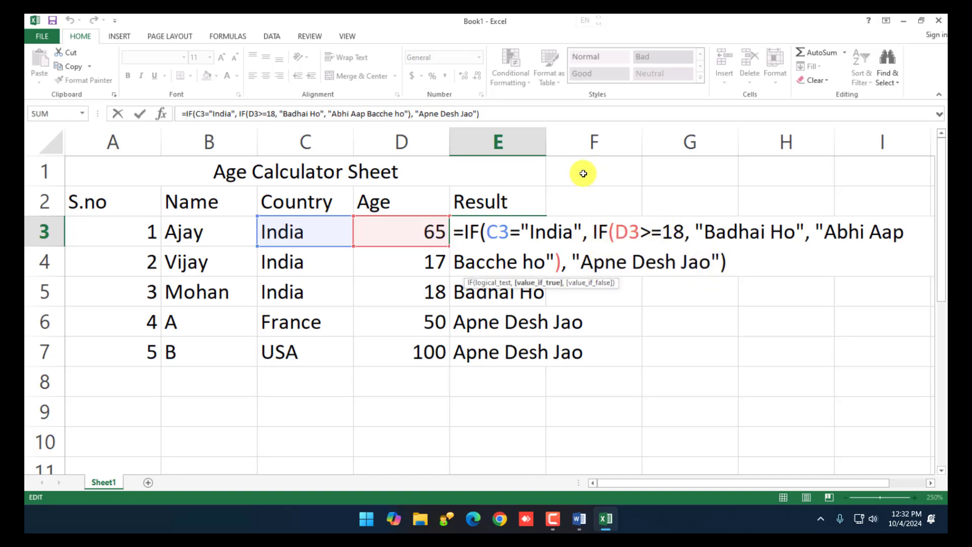
key(ctrl+Return)
key(Return)
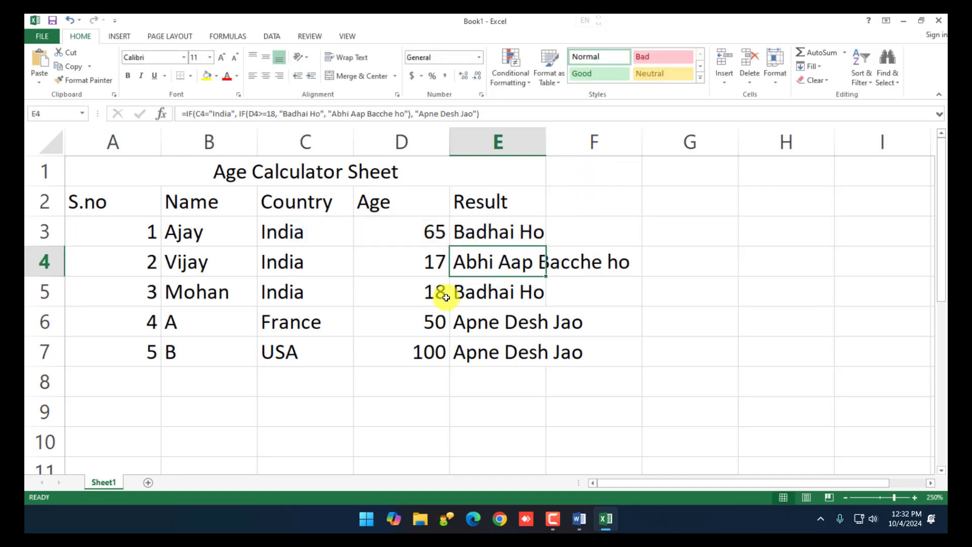
Make the merged title "Age Calculator Sheet" bold and increase its font size by one step.
click(263, 170)
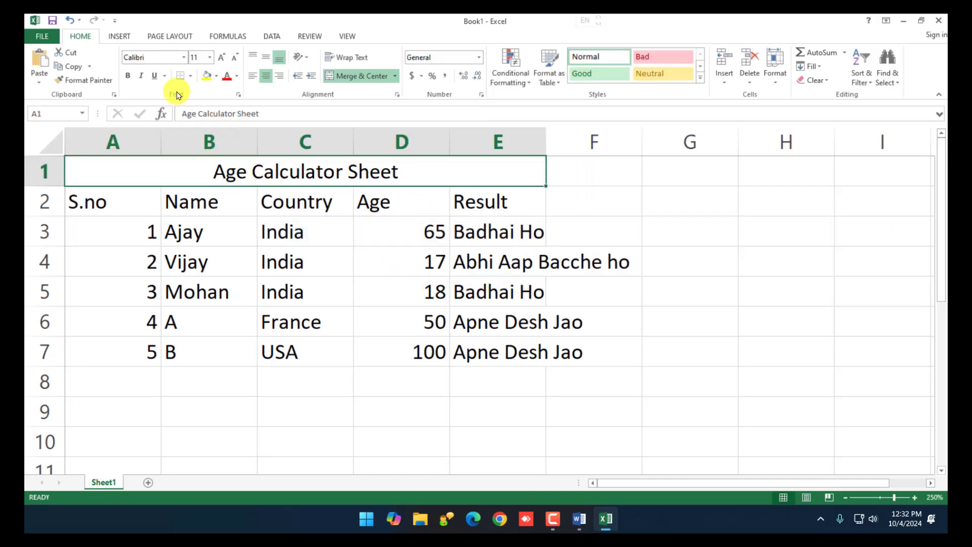
click(128, 76)
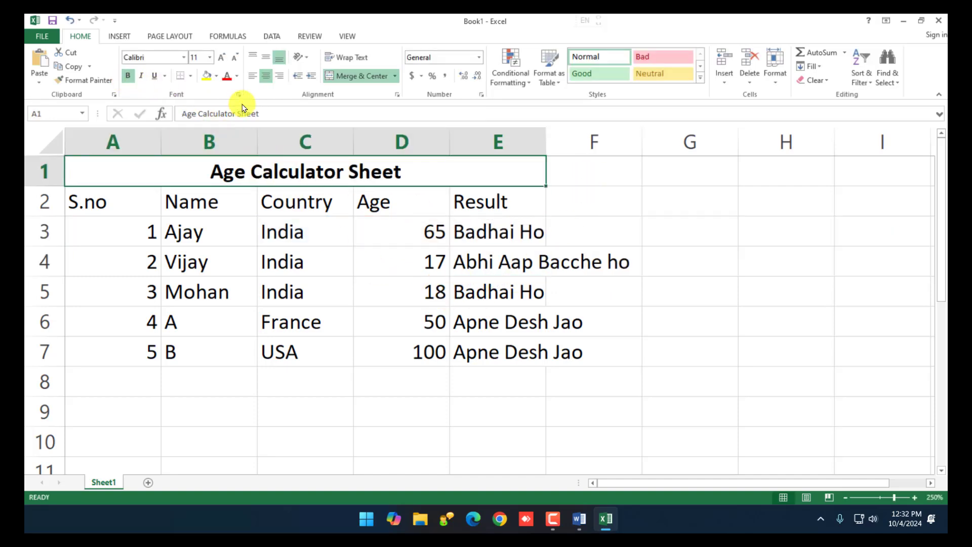
click(221, 57)
click(358, 223)
Set the worksheet's paper size to A4.
click(178, 35)
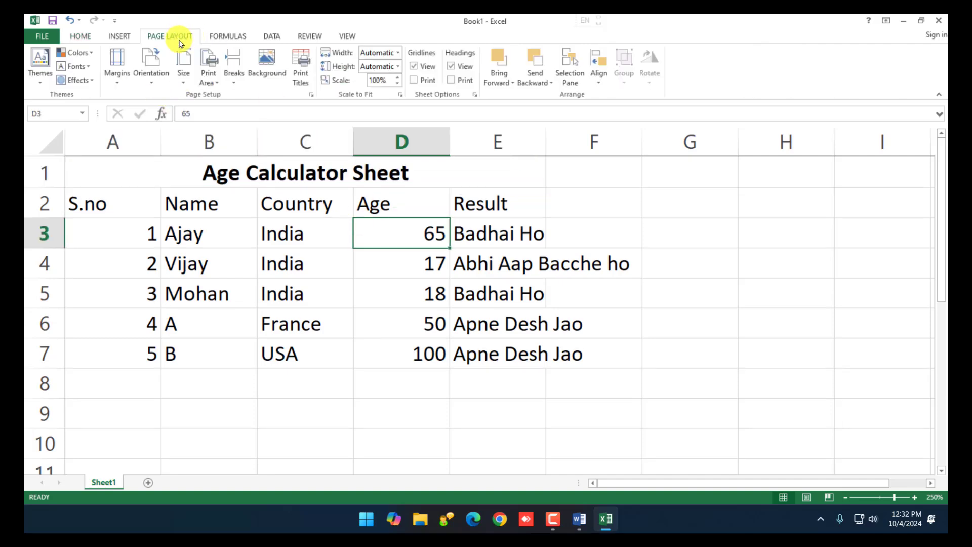
click(186, 75)
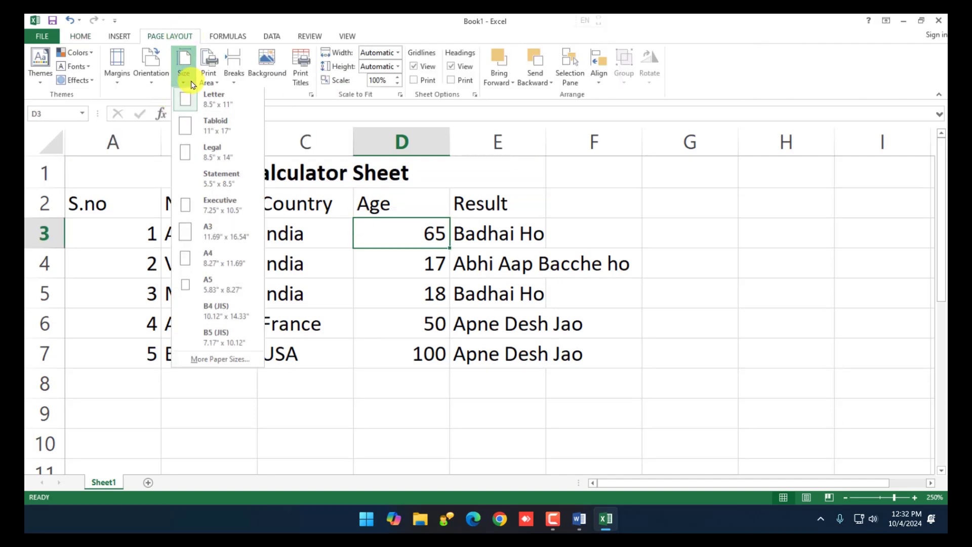
click(211, 259)
click(646, 319)
scroll(647, 314, down, 5)
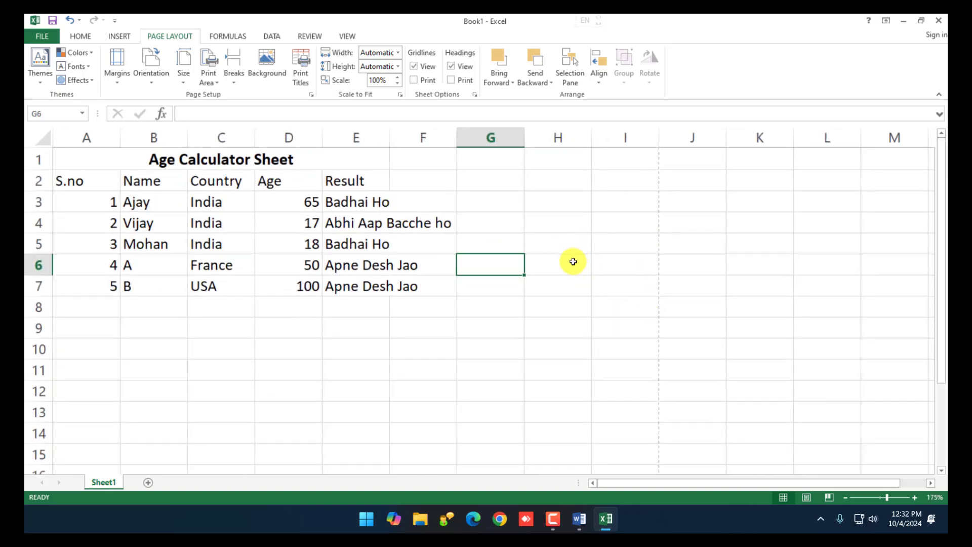
click(422, 323)
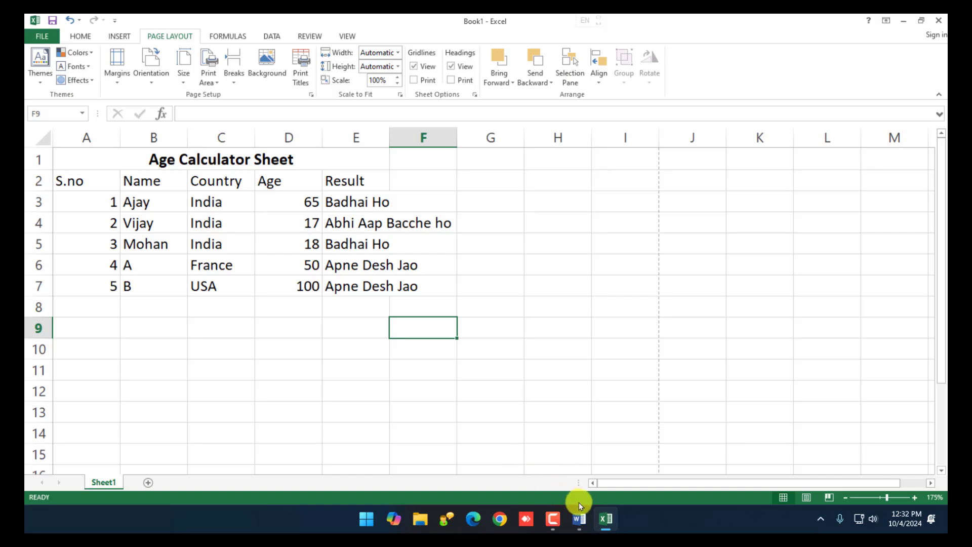
Look at the Tax Payer Sheet example in the Word document and return to the Excel workbook.
click(579, 518)
scroll(551, 439, down, 10)
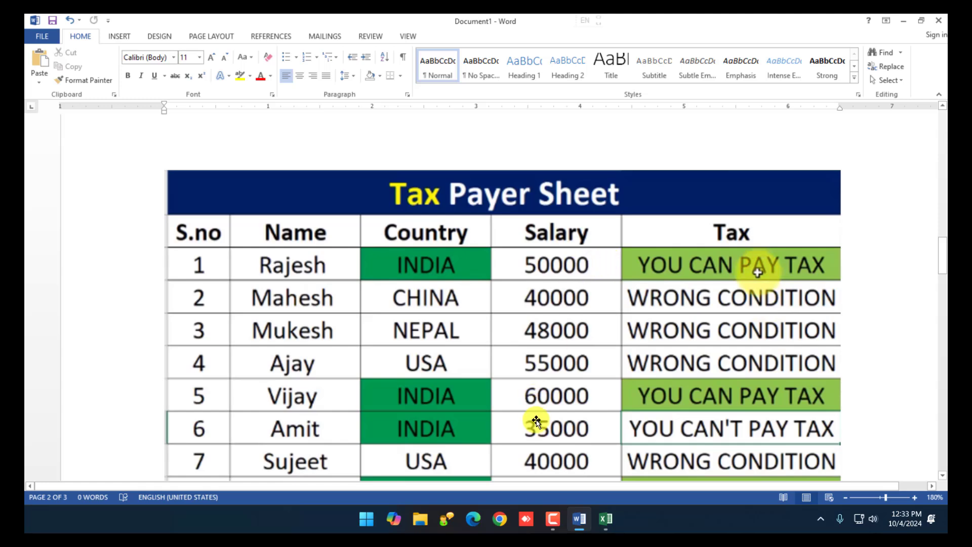
key(alt+Tab)
Copy the whole age table A1:E7 and paste it into a new worksheet.
drag(102, 165, 137, 283)
key(ctrl+c)
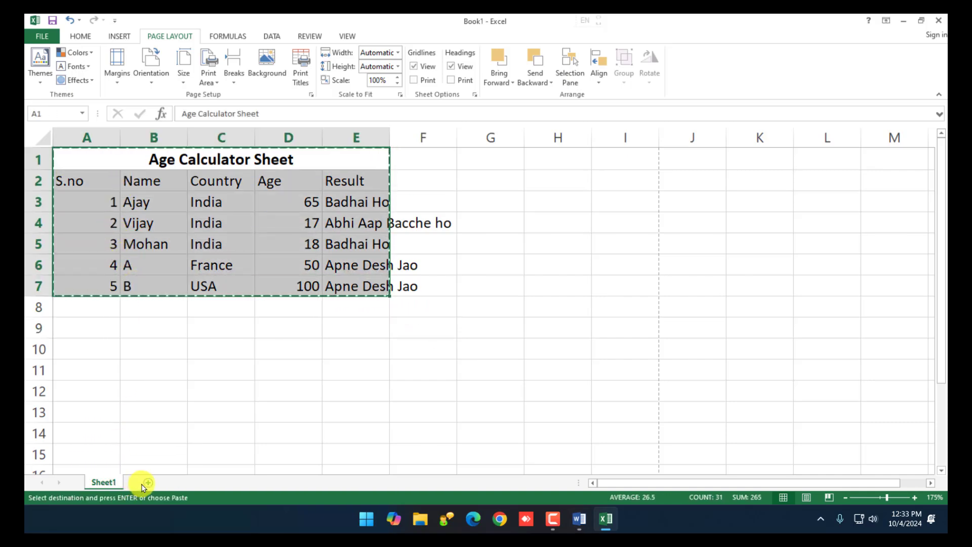
click(147, 482)
key(ctrl+v)
Change the copied table's title in A1 to "Tax Payer Calculator Sheet".
double_click(130, 149)
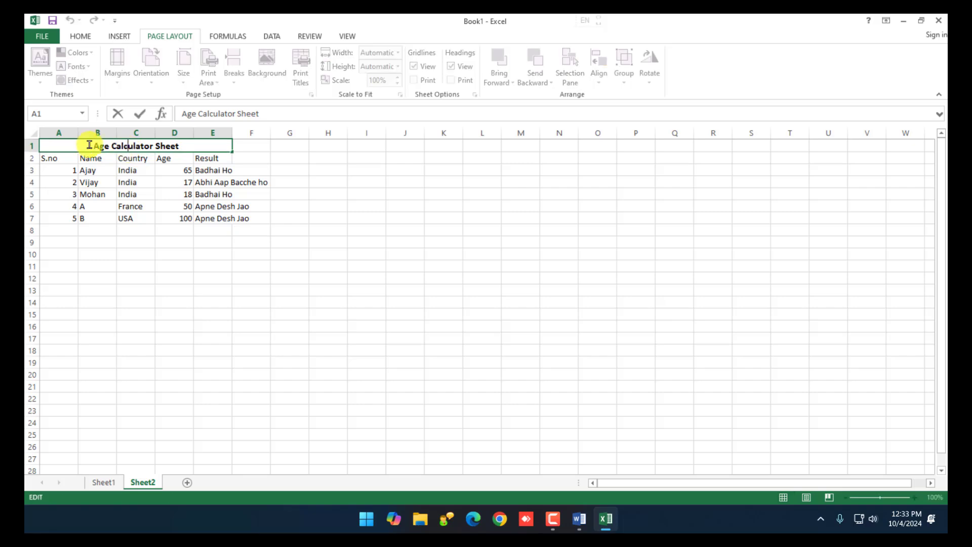
click(141, 269)
scroll(103, 187, up, 12)
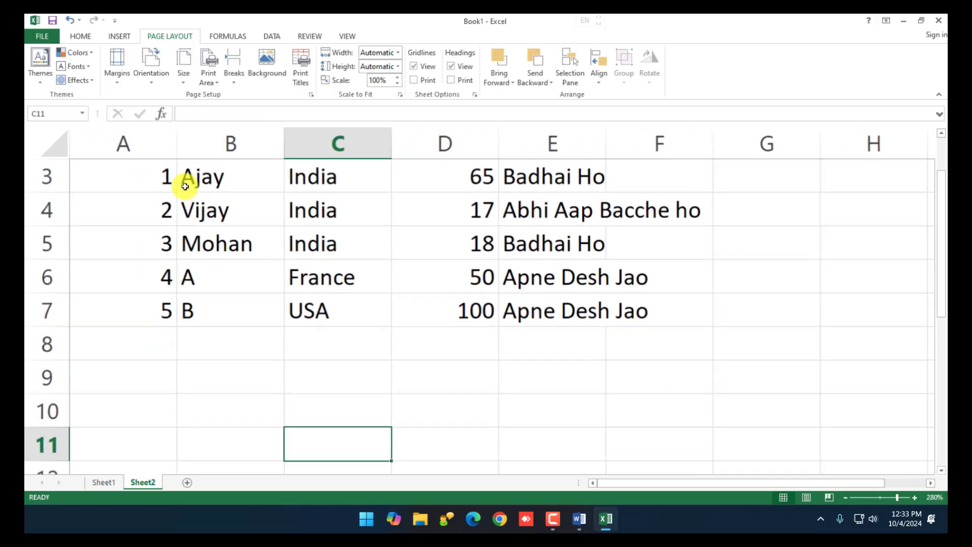
scroll(245, 188, up, 1)
double_click(245, 182)
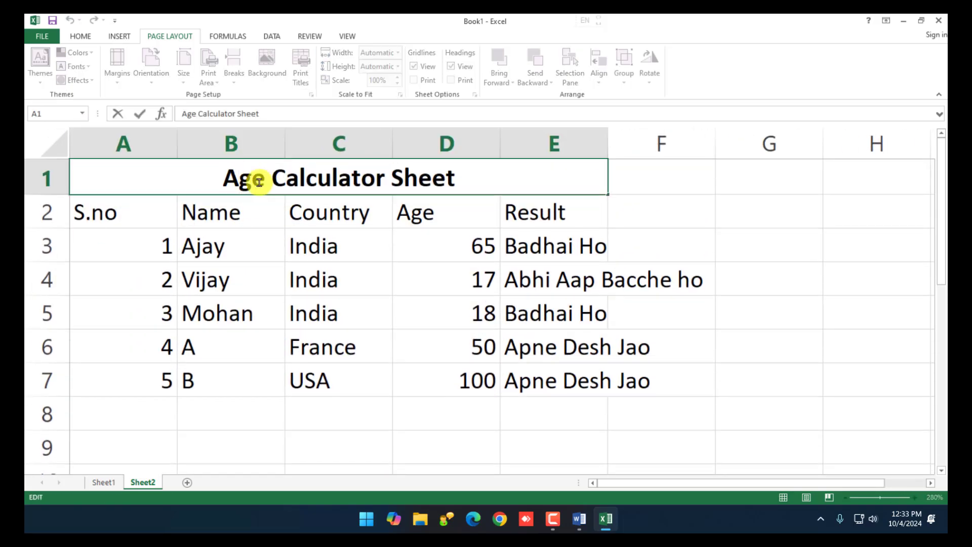
drag(257, 182, 226, 174)
text(Tax)
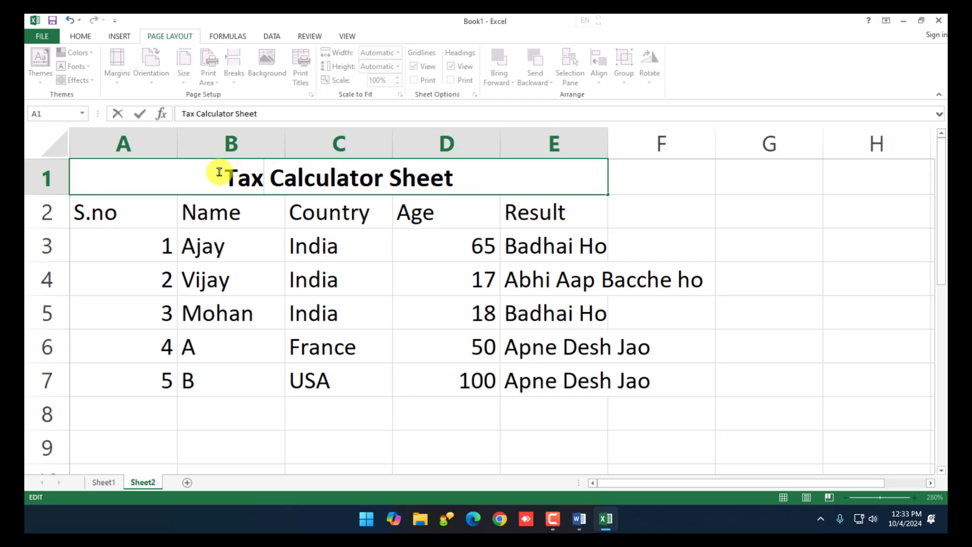
text( Payer)
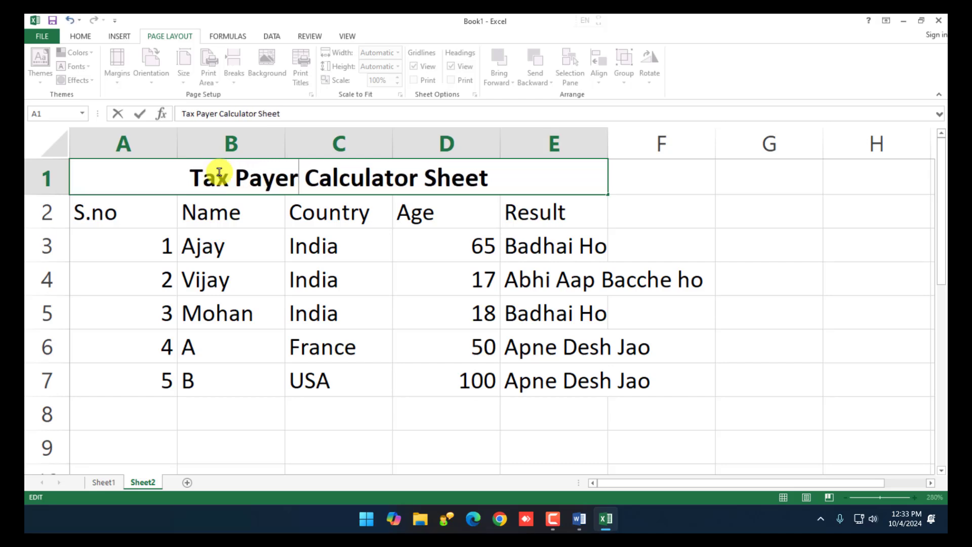
click(378, 219)
Replace the Age header in D2 with "Salary" and clear the ages in D3:D7.
click(216, 243)
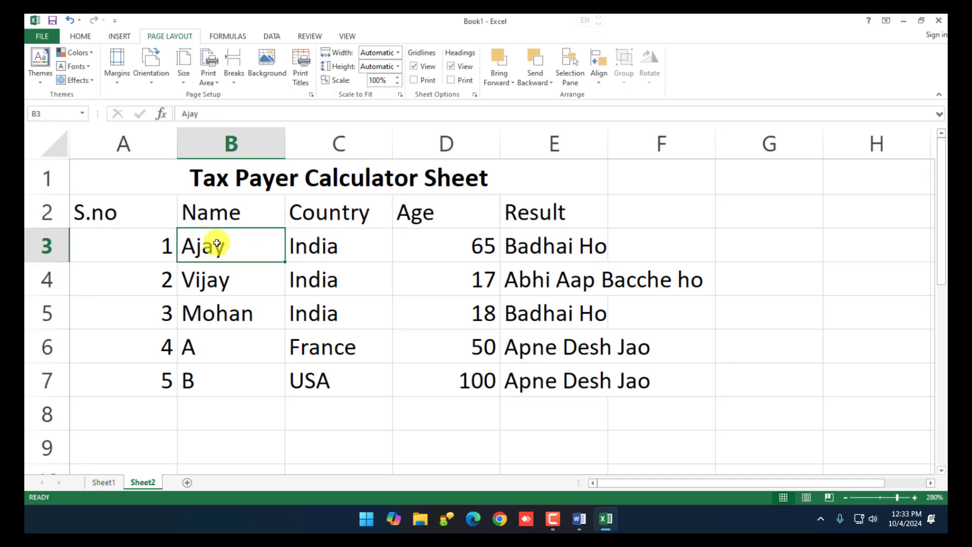
click(371, 247)
drag(470, 247, 462, 377)
click(434, 217)
text(Sa)
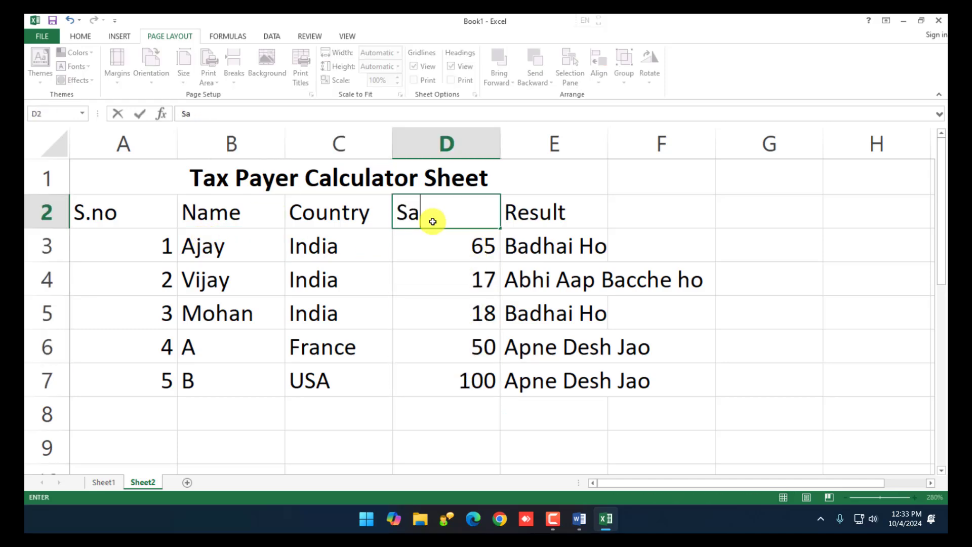
text(lary)
key(BackSpace)
key(BackSpace)
key(BackSpace)
key(BackSpace)
key(BackSpace)
key(BackSpace)
text(Salary)
key(Tab)
drag(452, 242, 473, 369)
key(Delete)
Enter the salaries 50000, 60000, 45000, 35000 and 80000 in cells D3 to D7.
click(445, 254)
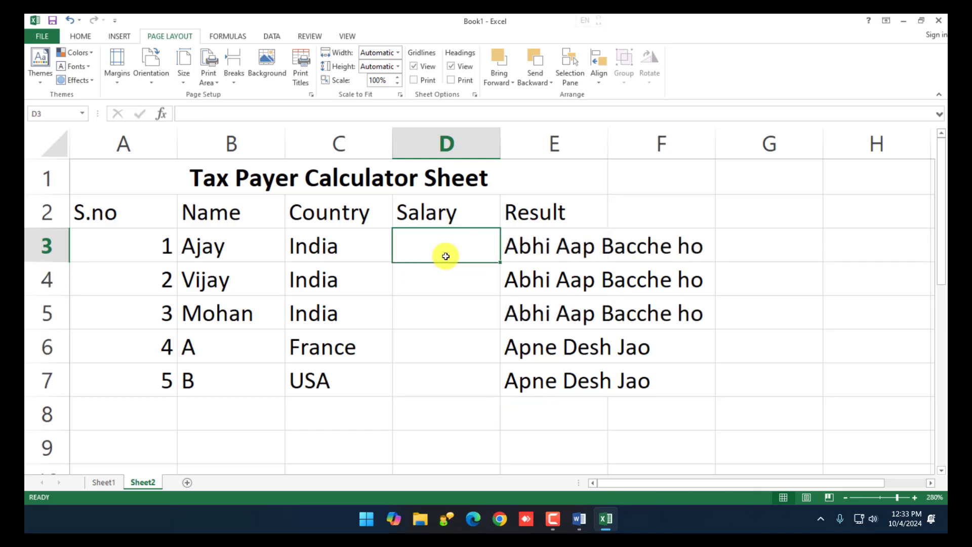
text(50000)
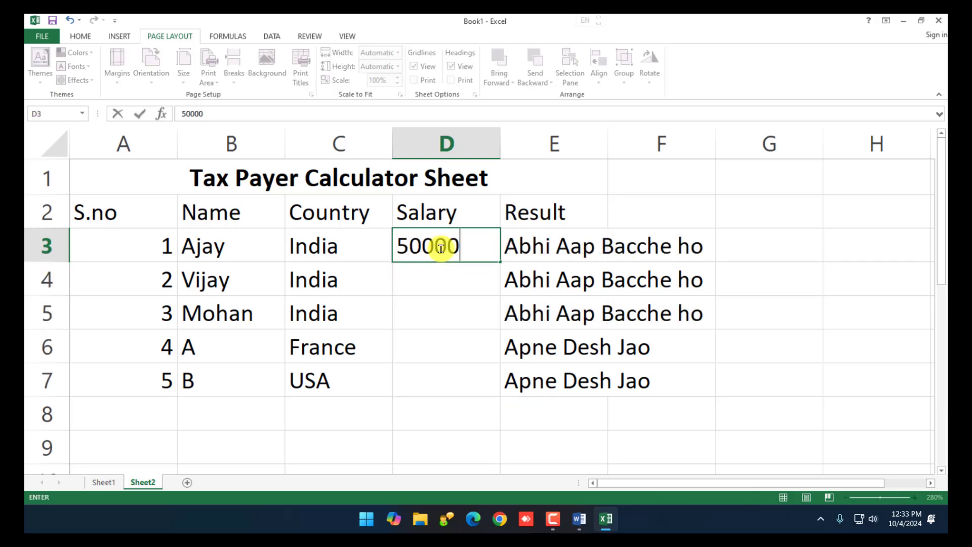
key(Return)
text(60000)
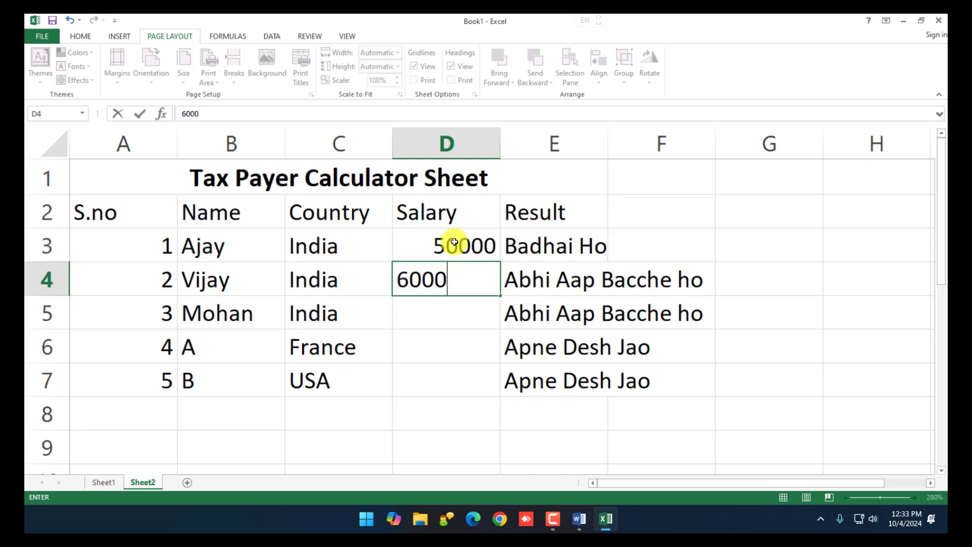
key(ctrl+Return)
key(Return)
text(45000)
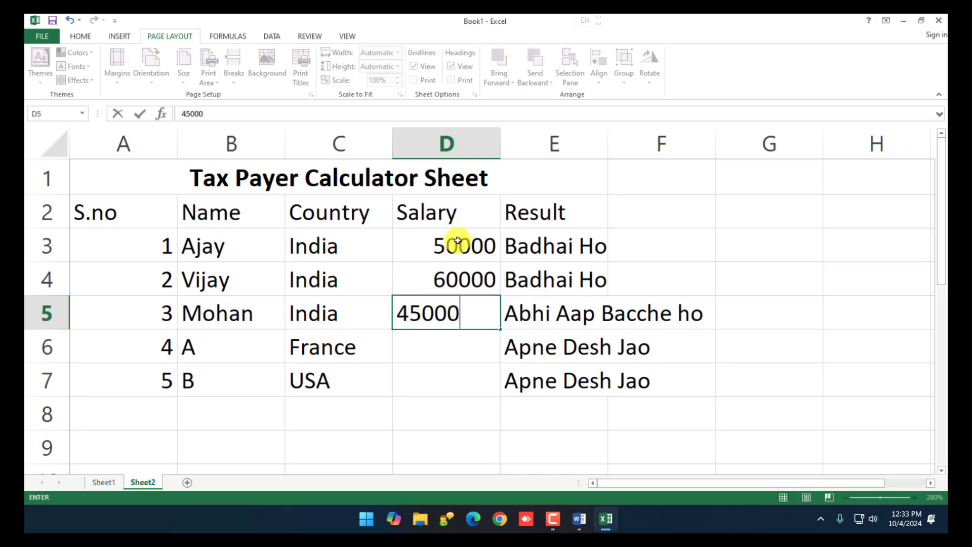
key(ctrl+Return)
key(Return)
text(35000)
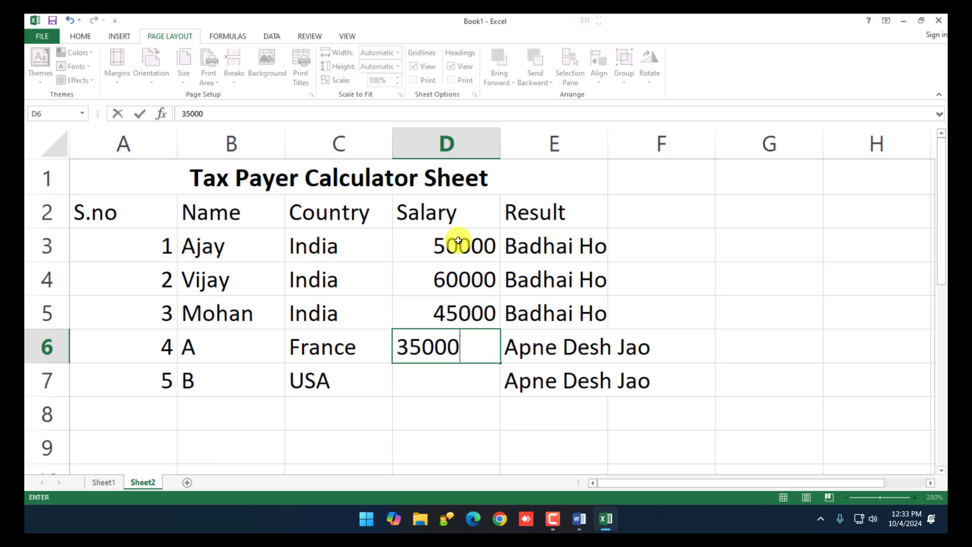
key(Return)
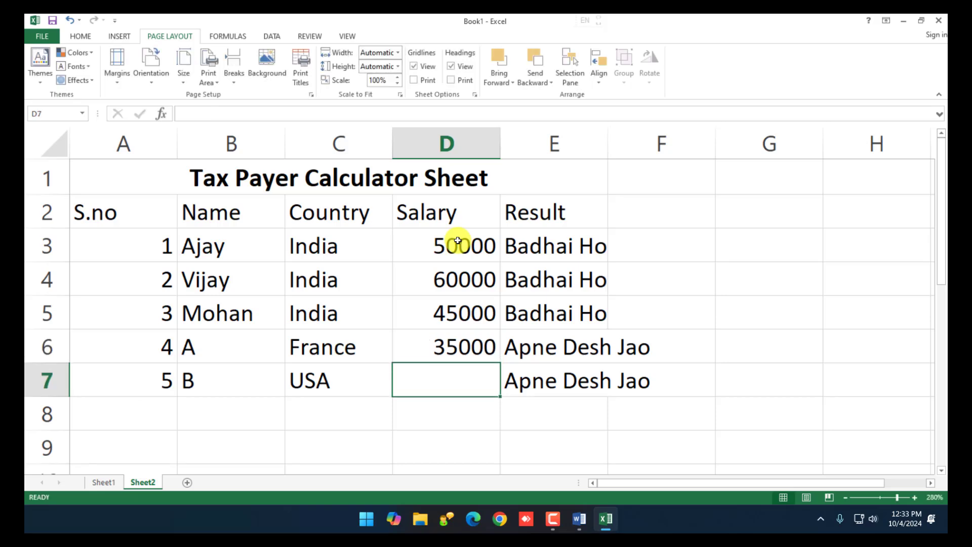
text(80000)
key(ctrl+Return)
key(Return)
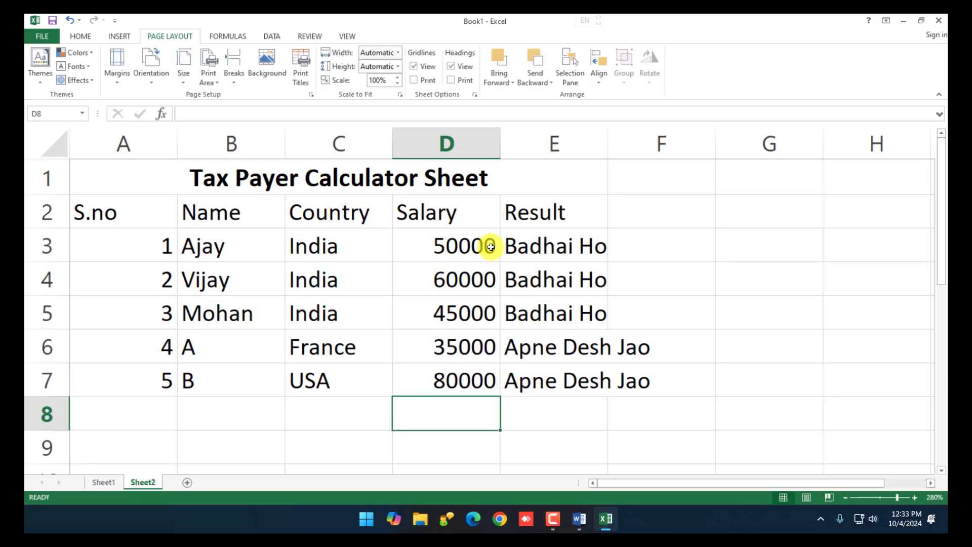
Set the comparison value in the inner IF of the E3 formula to 50000, giving D3>=50000.
click(537, 246)
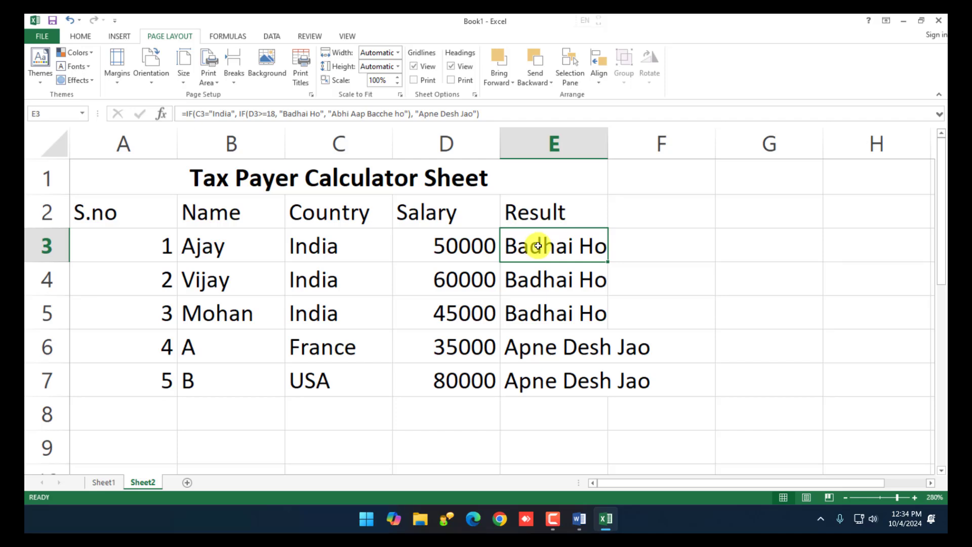
double_click(537, 247)
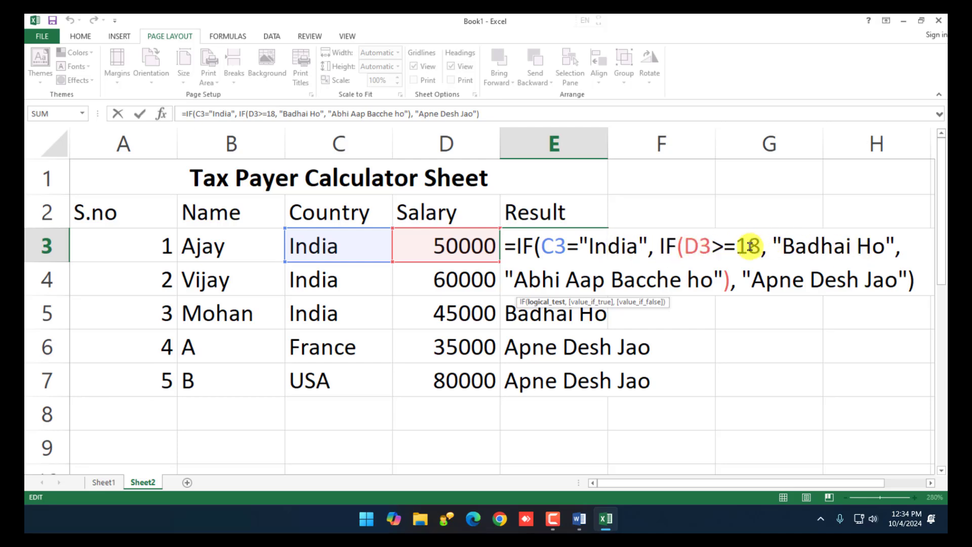
drag(736, 251, 760, 251)
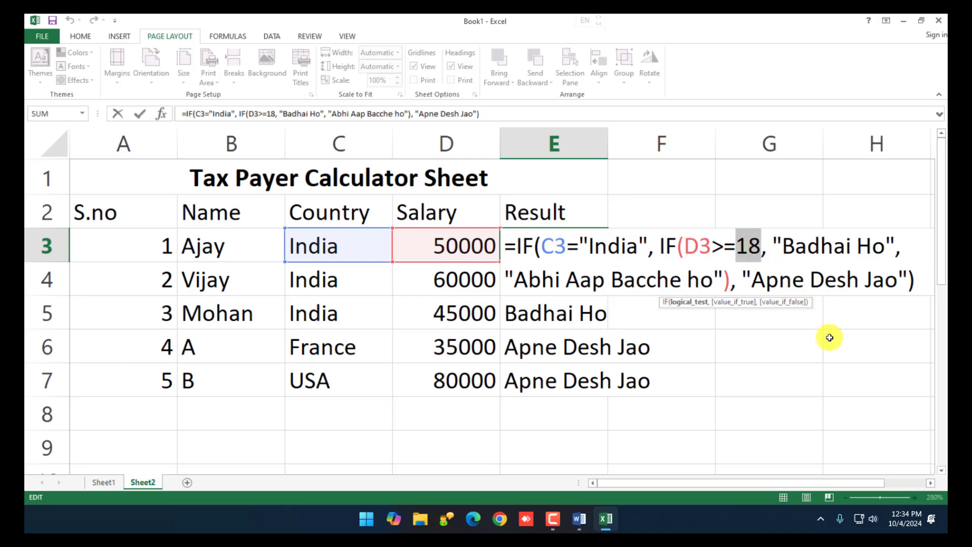
text(50000)
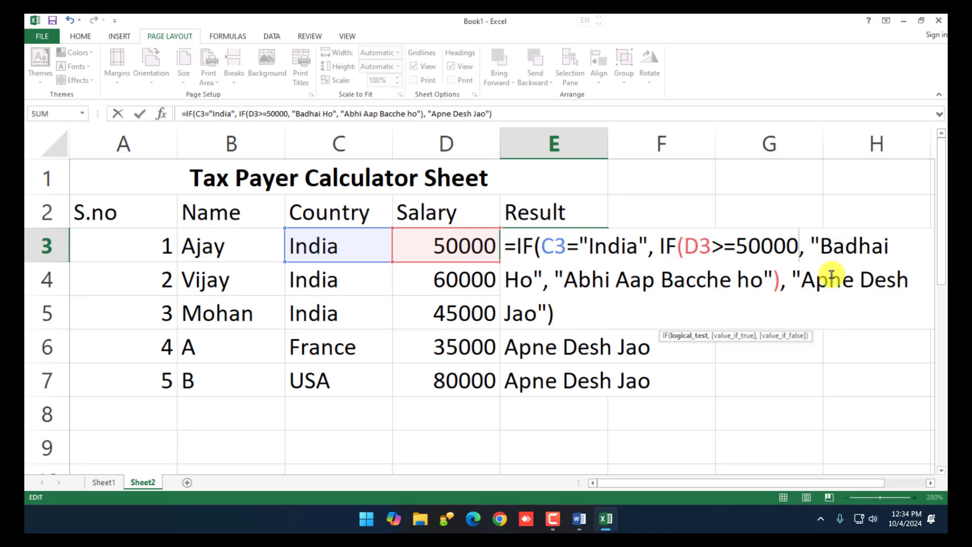
Replace the "Badhai Ho" text in the E3 formula with "Lao Tax Do".
drag(821, 246, 534, 279)
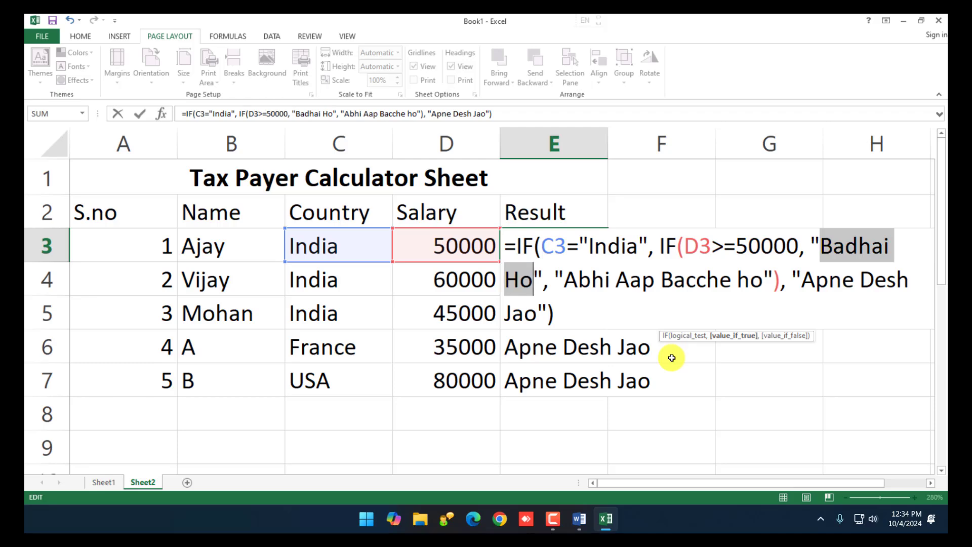
text(Lao T)
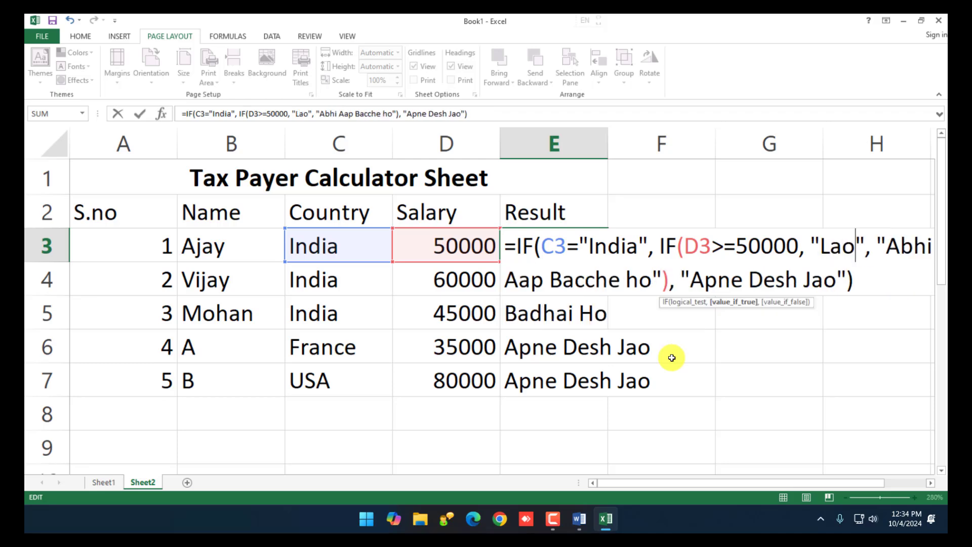
text(ax Do)
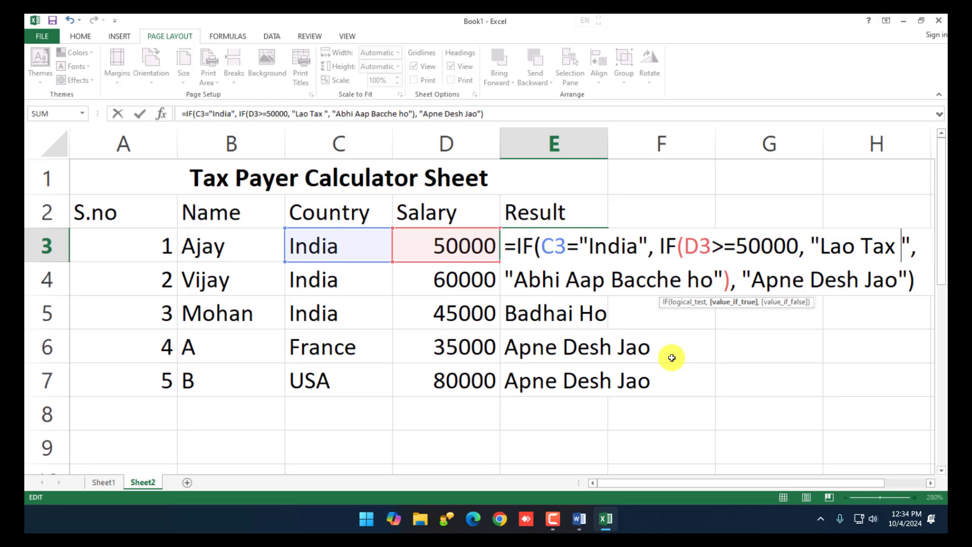
key(BackSpace)
key(BackSpace)
text(Do)
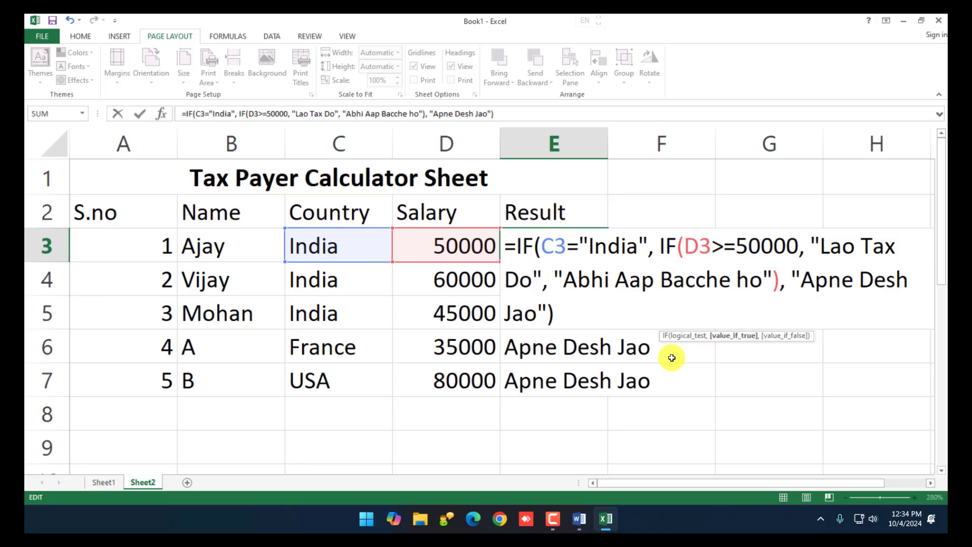
Replace the "Abhi Aap Bacche ho" text in the E3 formula with "You Don't Pay Tax".
key(Right)
key(shift+Right)
key(shift+Right)
key(shift+Right)
key(shift+Right)
key(shift+Right)
key(shift+Right)
key(shift+Right)
key(shift+Right)
key(shift+Right)
key(shift+Right)
key(shift+Right)
key(shift+Right)
key(shift+Right)
key(shift+Right)
key(shift+Right)
key(shift+Right)
key(shift+Right)
key(shift+Right)
key(shift+Right)
key(shift+Right)
key(shift+Left)
key(shift+Left)
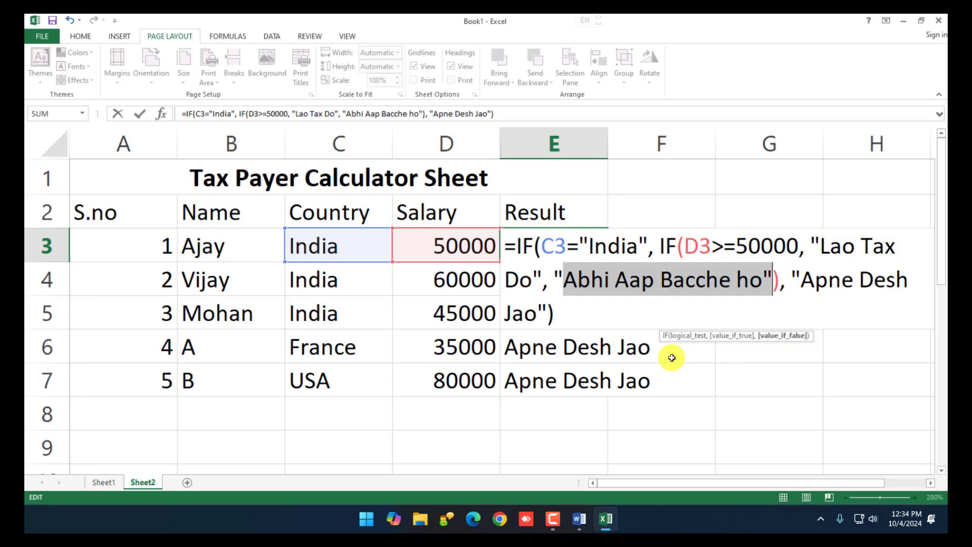
key(shift+Left)
key(shift+Left)
key(shift+Right)
text(y)
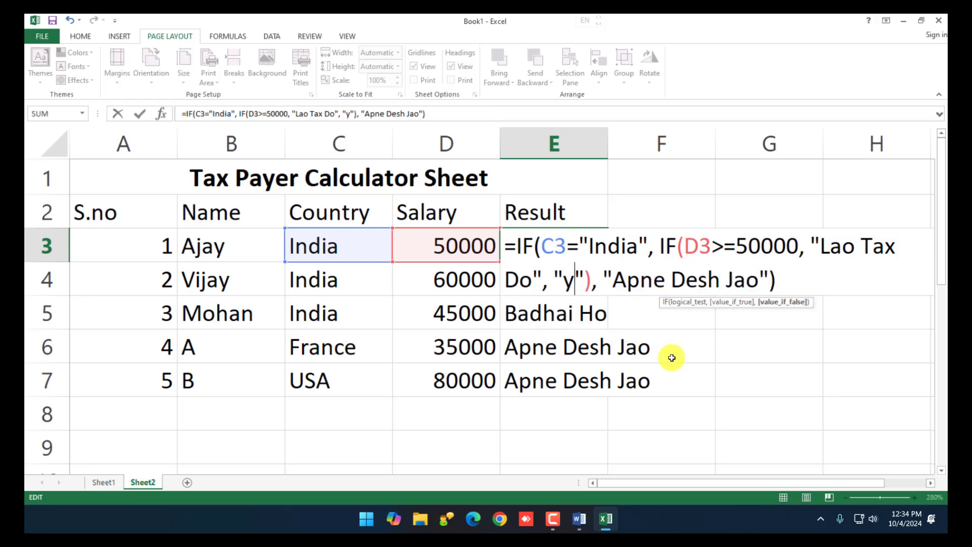
key(BackSpace)
text(Y)
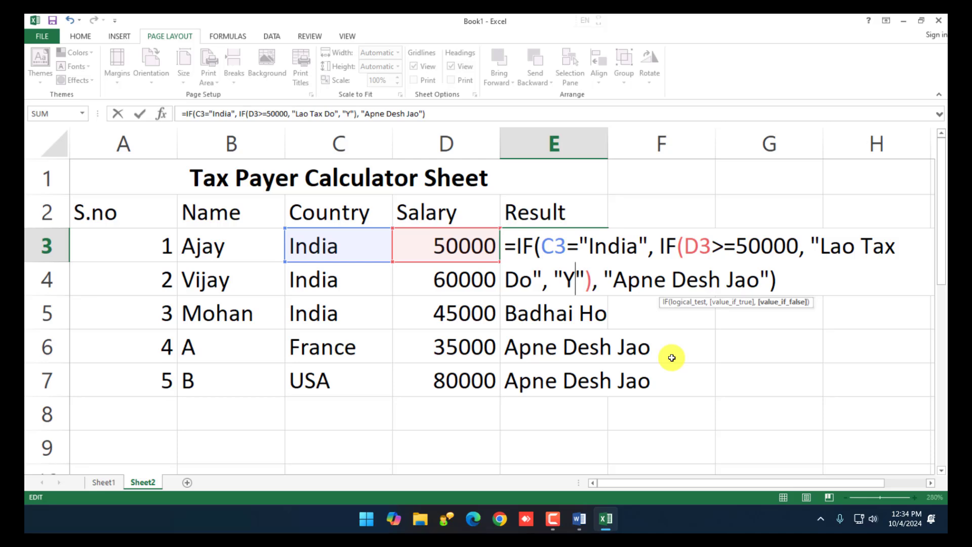
text(ou Dont)
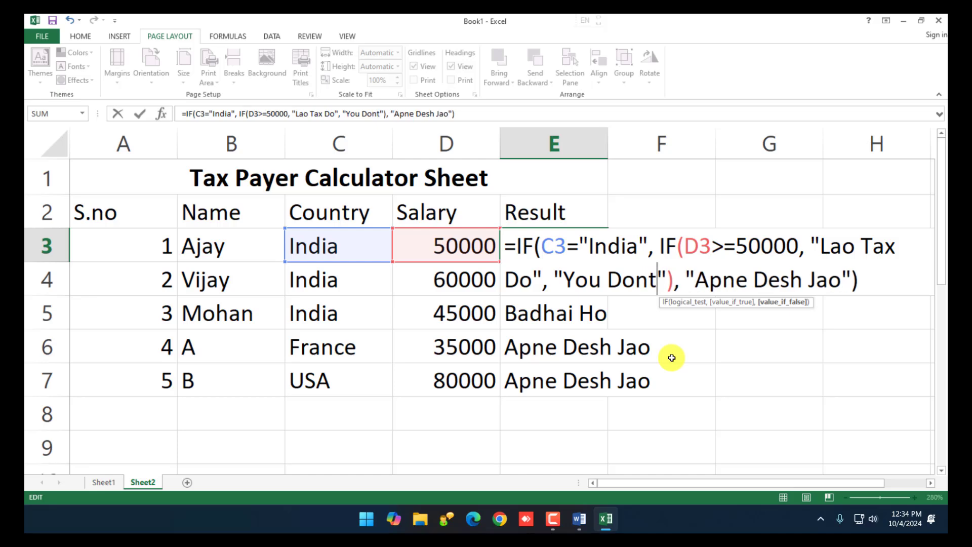
key(Left)
text(')
key(Right)
text(Pay Ta)
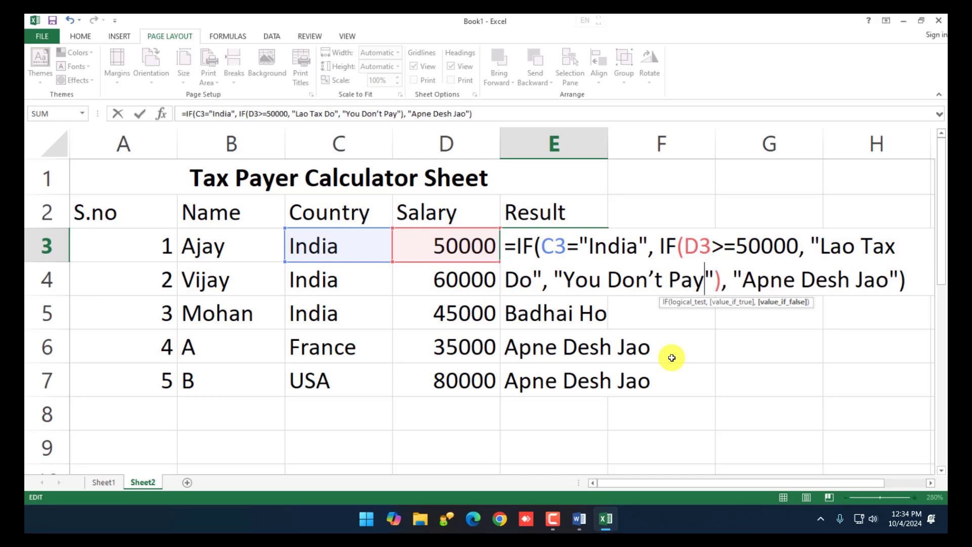
text(x)
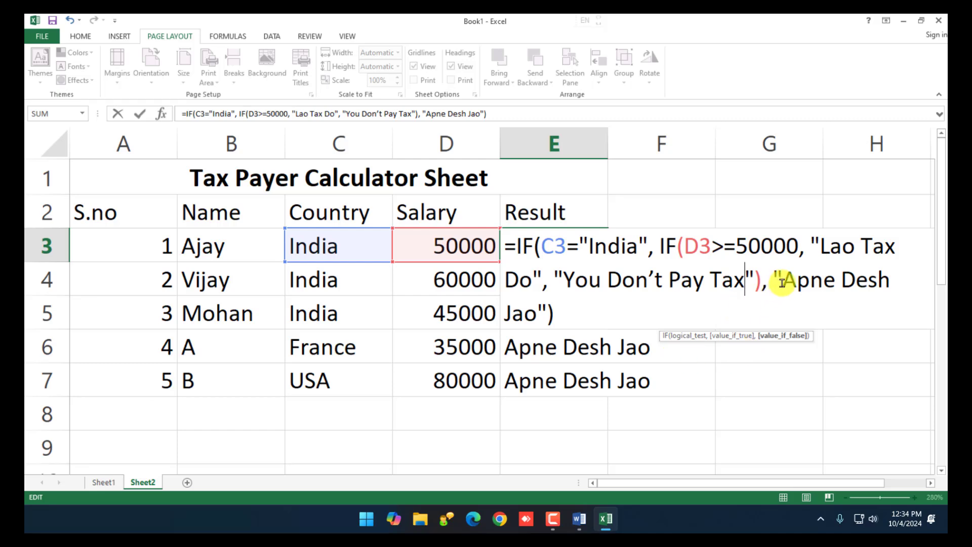
Replace the "Apne Desh Jao" text in the E3 formula with "Wrong Condition" and commit the formula.
drag(782, 282, 538, 313)
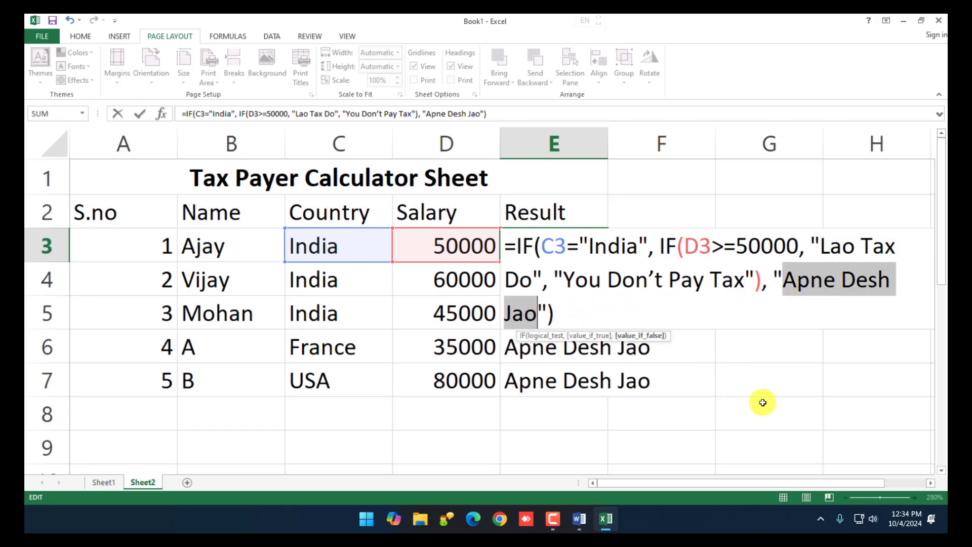
text(Wrong C)
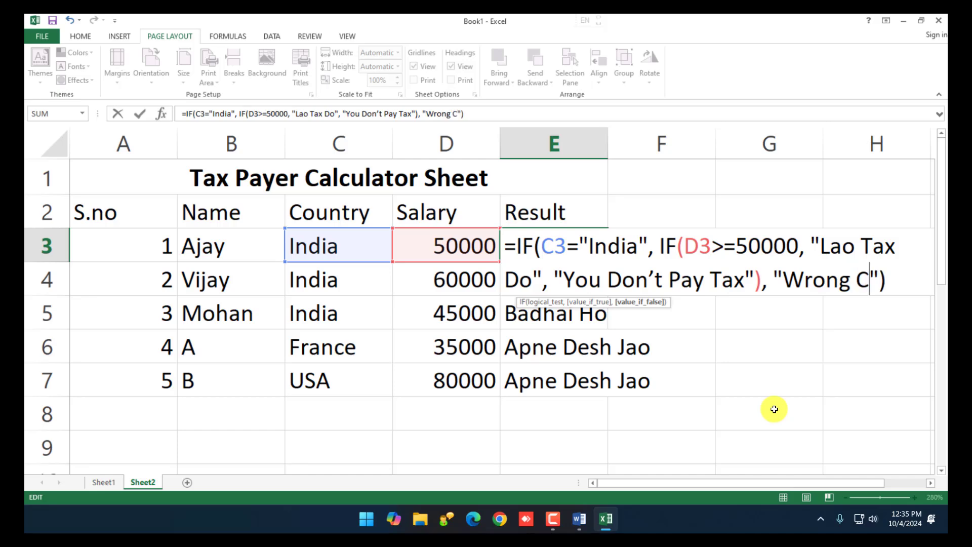
text(ondtion)
key(BackSpace)
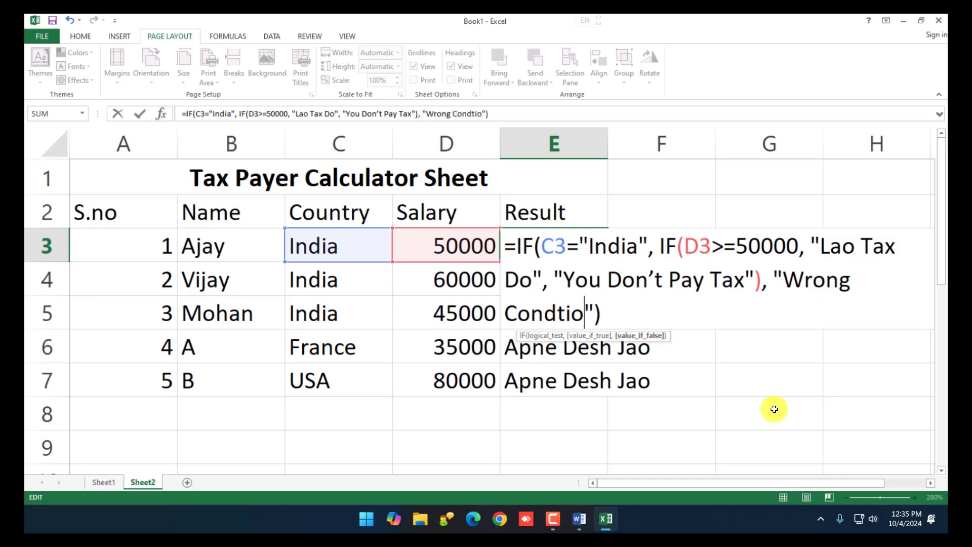
key(BackSpace)
key(BackSpace)
key(BackSpace)
text(ition)
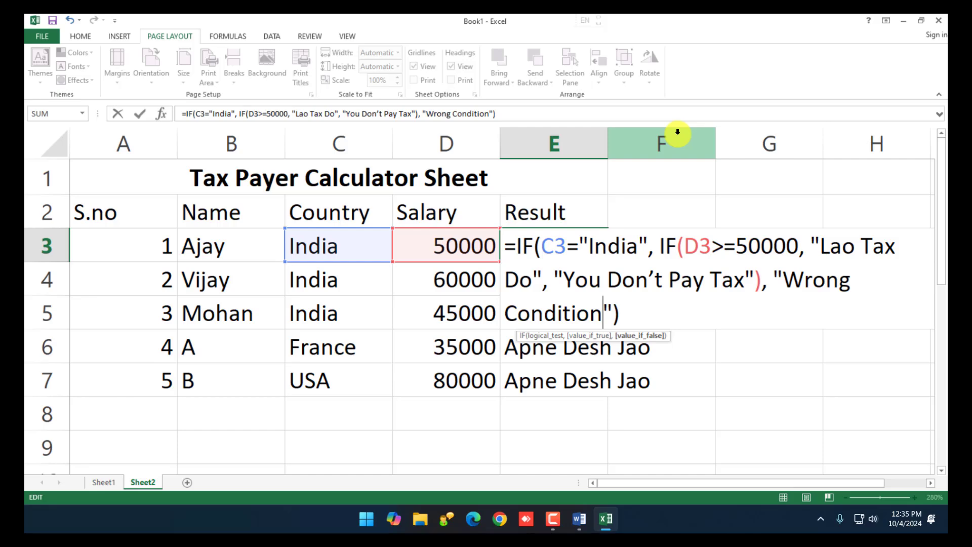
key(Return)
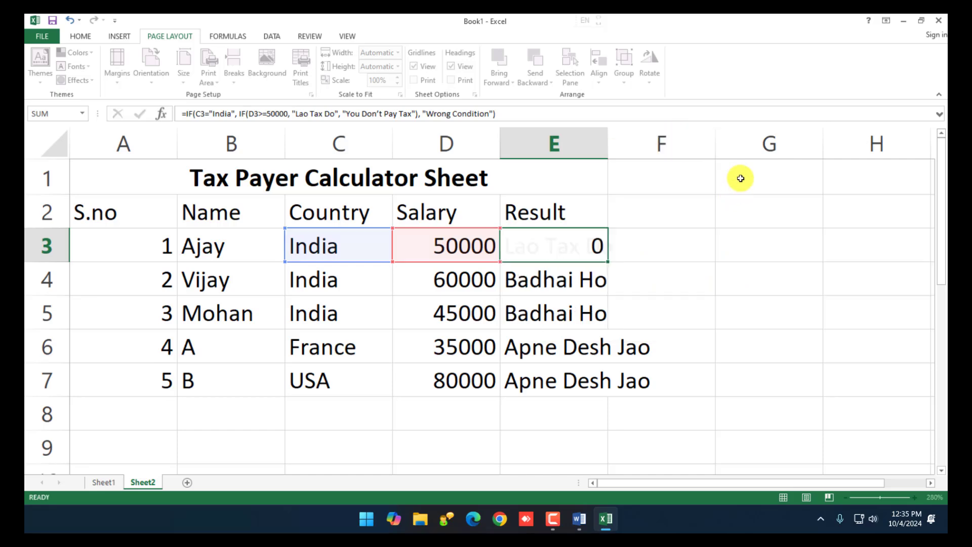
Fill the tax formula from E3 down through E7.
click(577, 257)
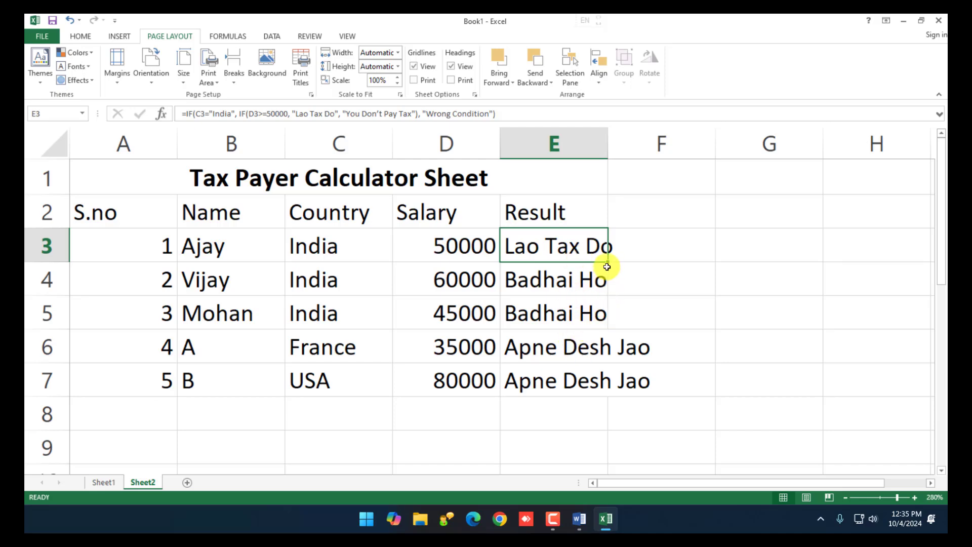
drag(608, 262, 622, 397)
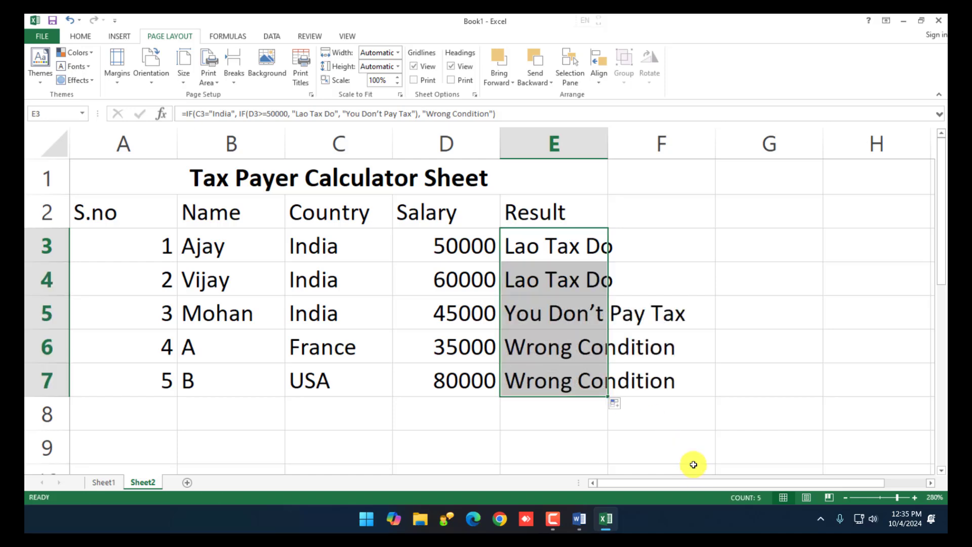
Examine the copied formulas in E5 and E6 and compare the results with the Salary and Country columns.
double_click(561, 314)
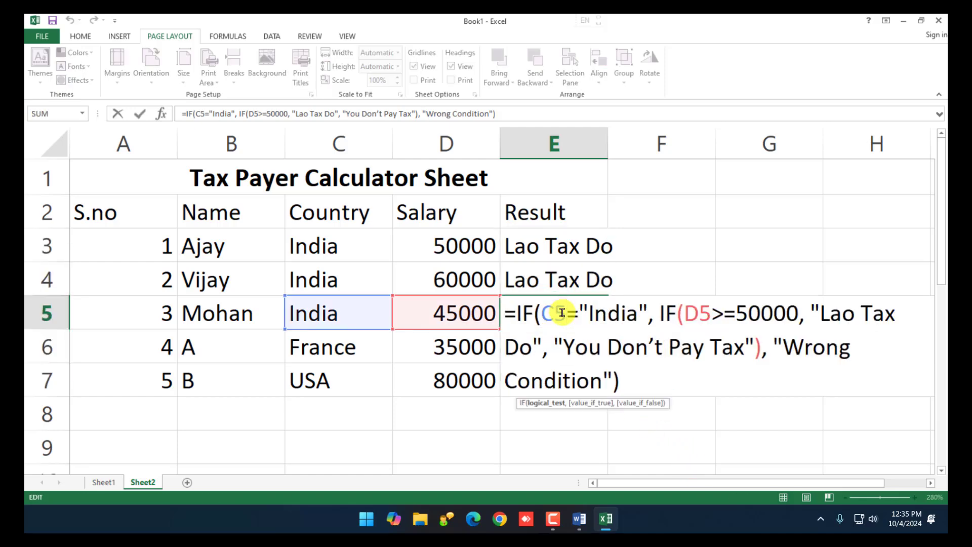
key(Return)
double_click(566, 340)
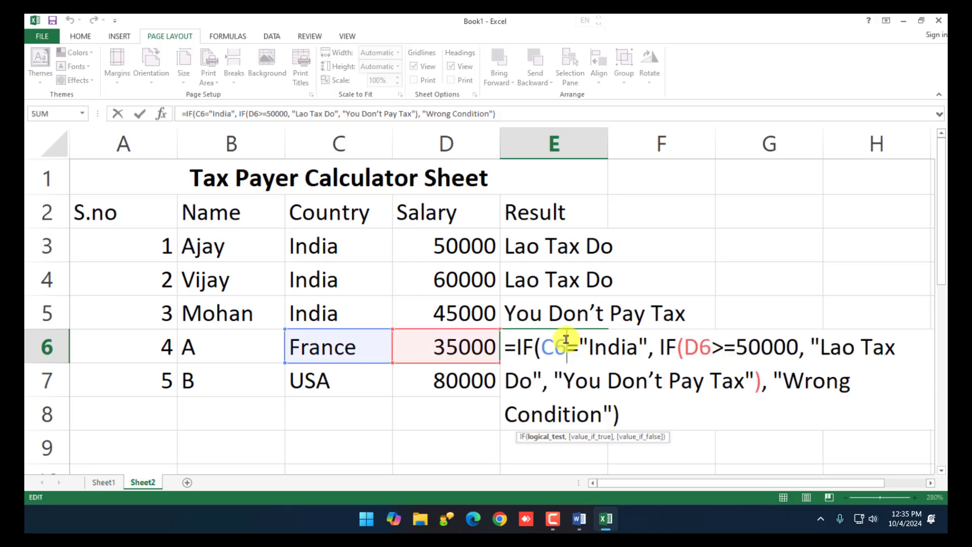
key(Return)
click(467, 249)
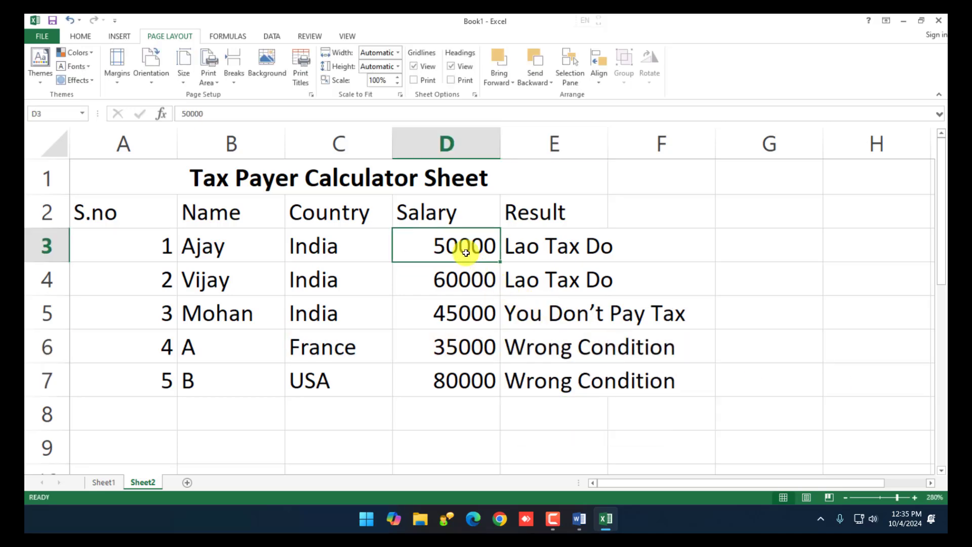
click(599, 333)
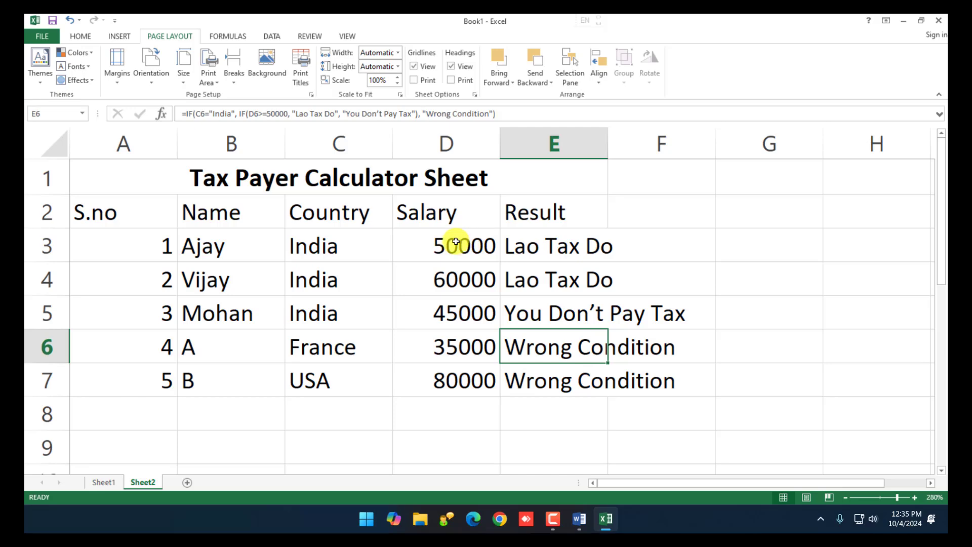
drag(455, 241, 460, 379)
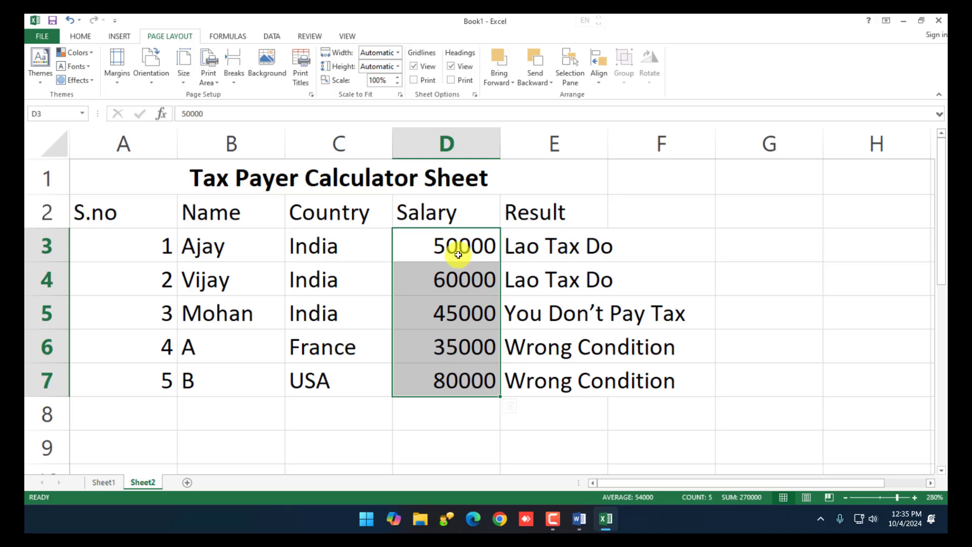
click(466, 311)
drag(336, 252, 337, 374)
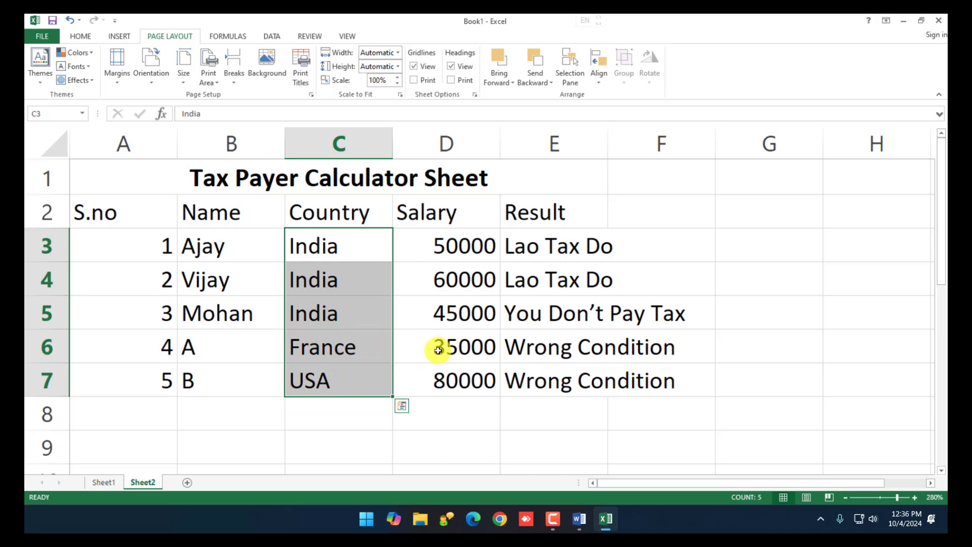
drag(361, 252, 369, 367)
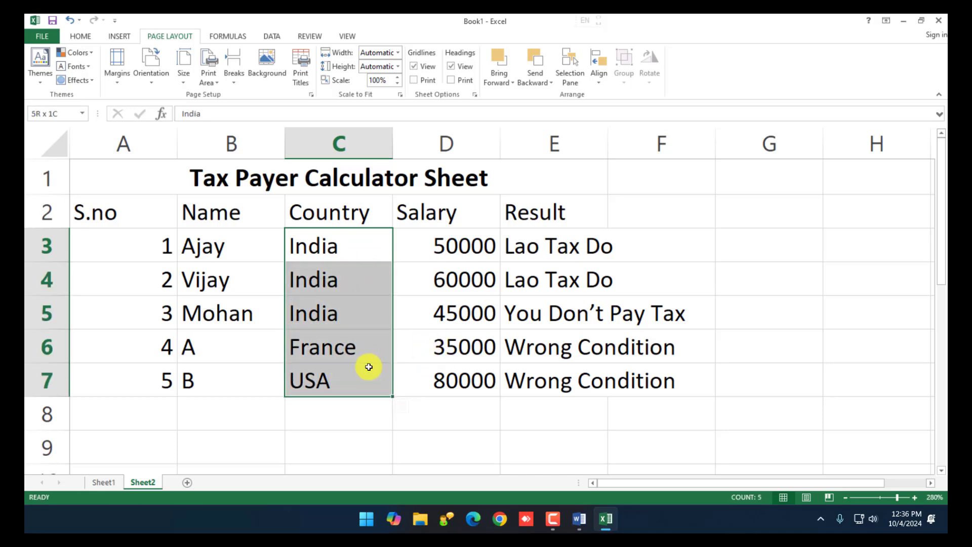
Review the Country and Salary entries in rows 3 to 7, comparing the France row with its salary.
click(357, 350)
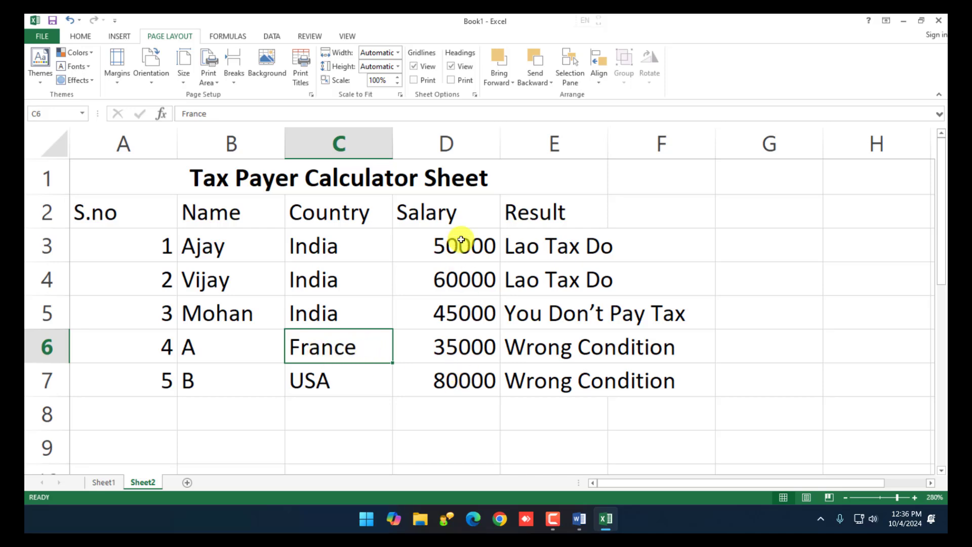
drag(460, 240, 464, 383)
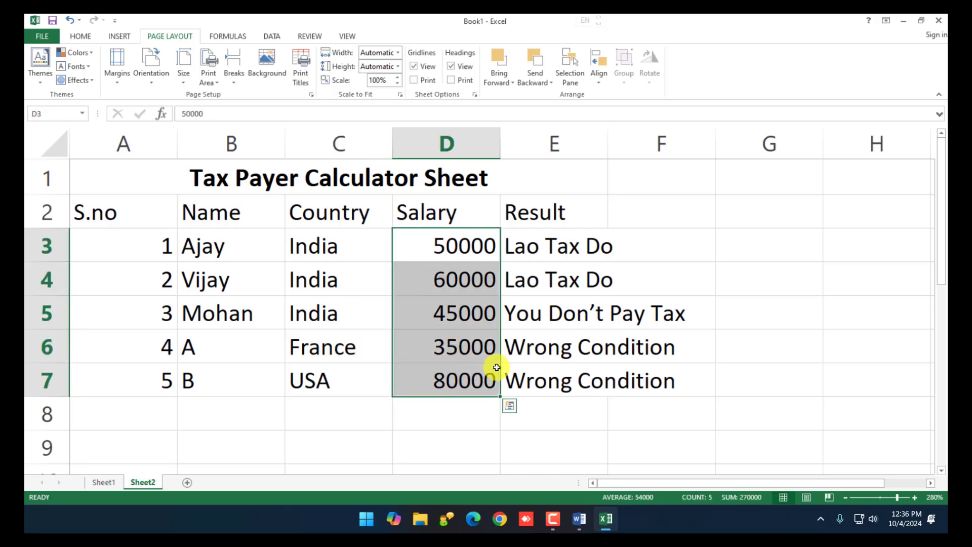
click(481, 354)
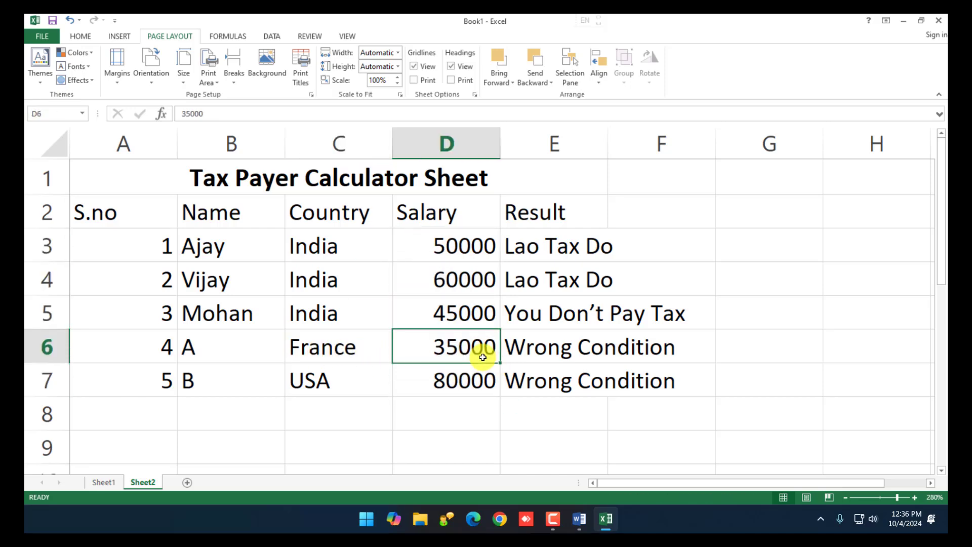
click(479, 303)
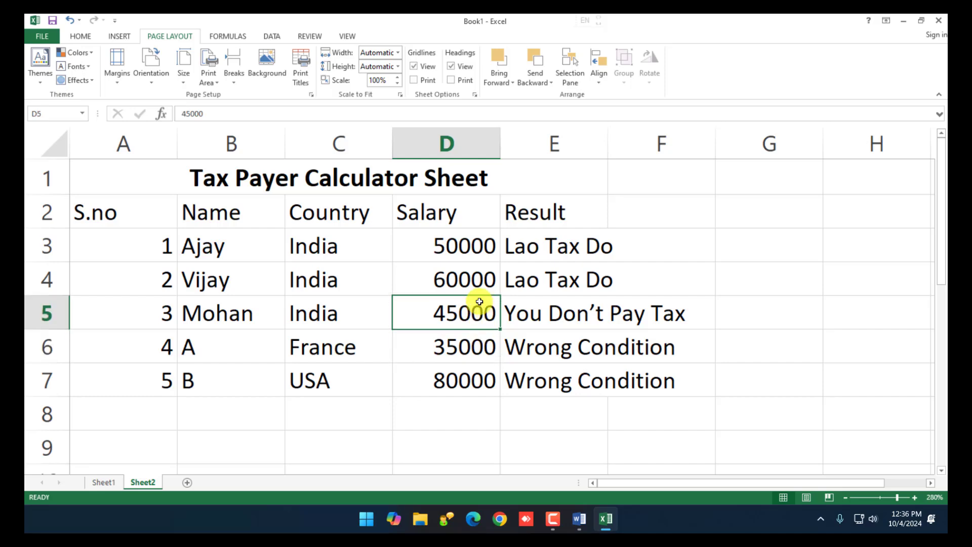
click(322, 346)
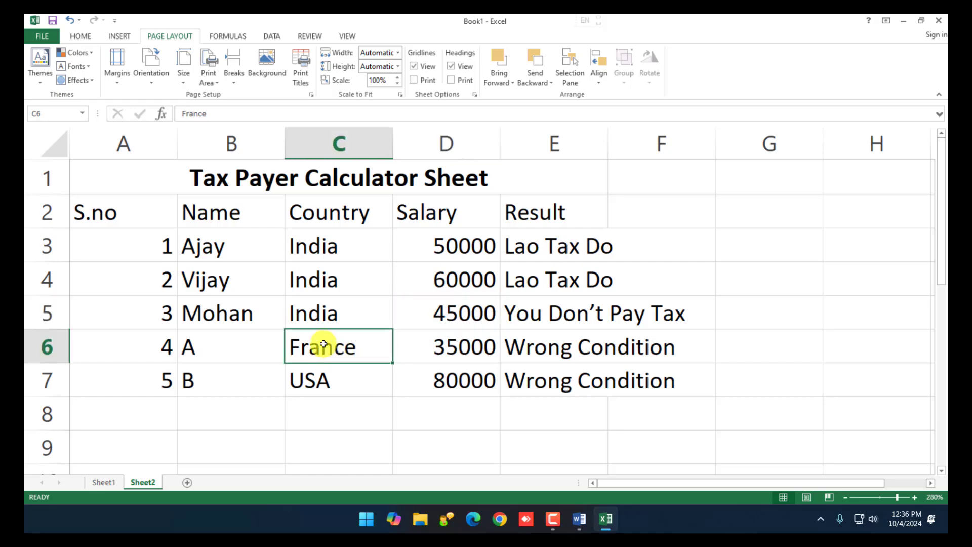
click(443, 354)
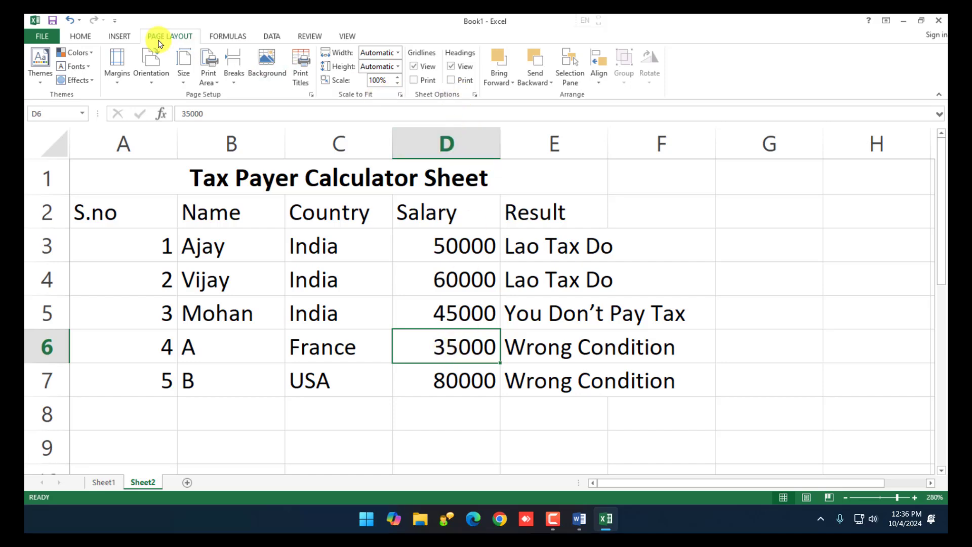
click(79, 36)
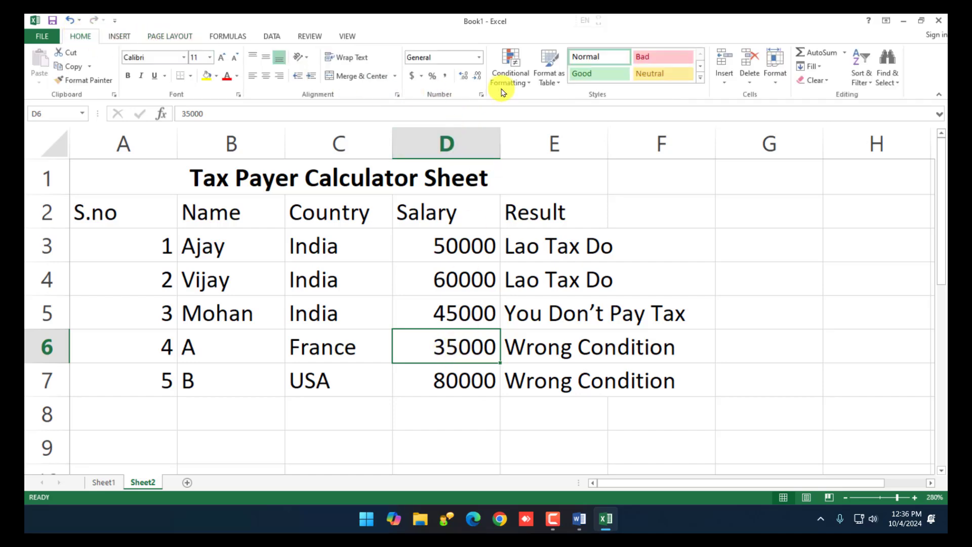
click(509, 68)
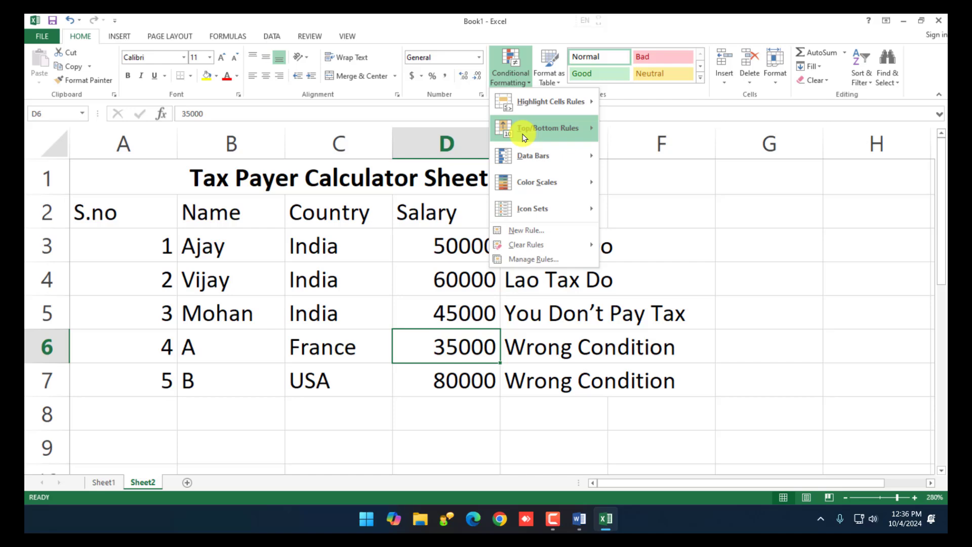
click(527, 230)
click(524, 99)
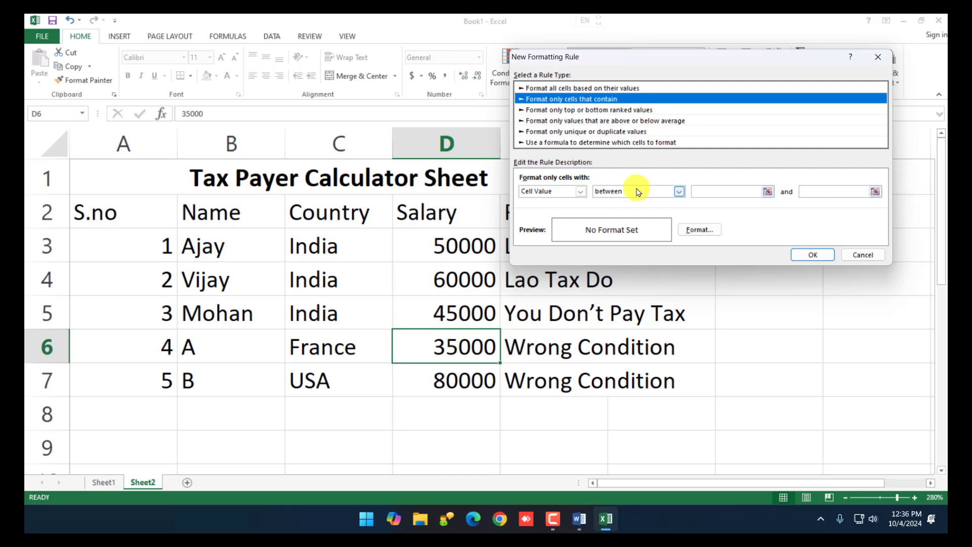
click(865, 256)
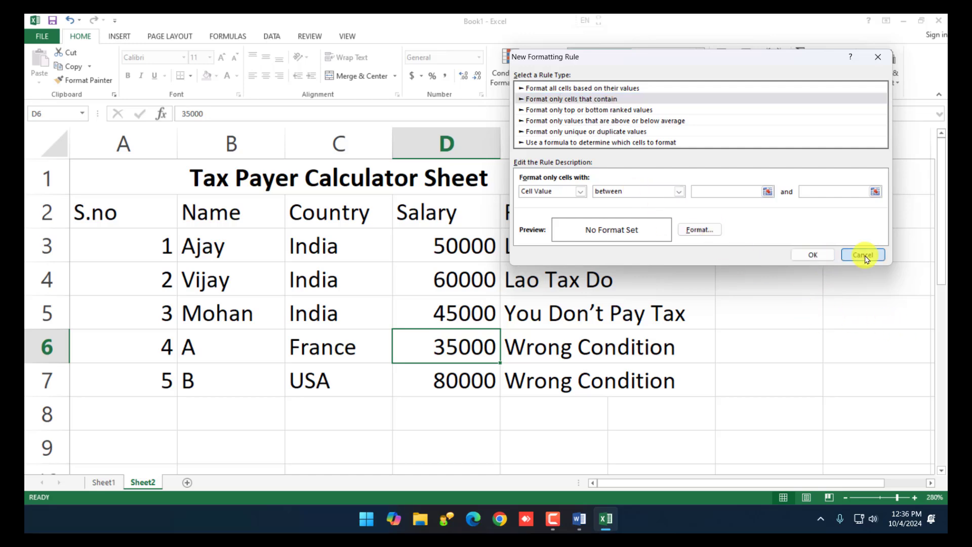
Inspect the nested IF formula in E5 and the country in C3.
click(650, 320)
click(462, 248)
click(508, 304)
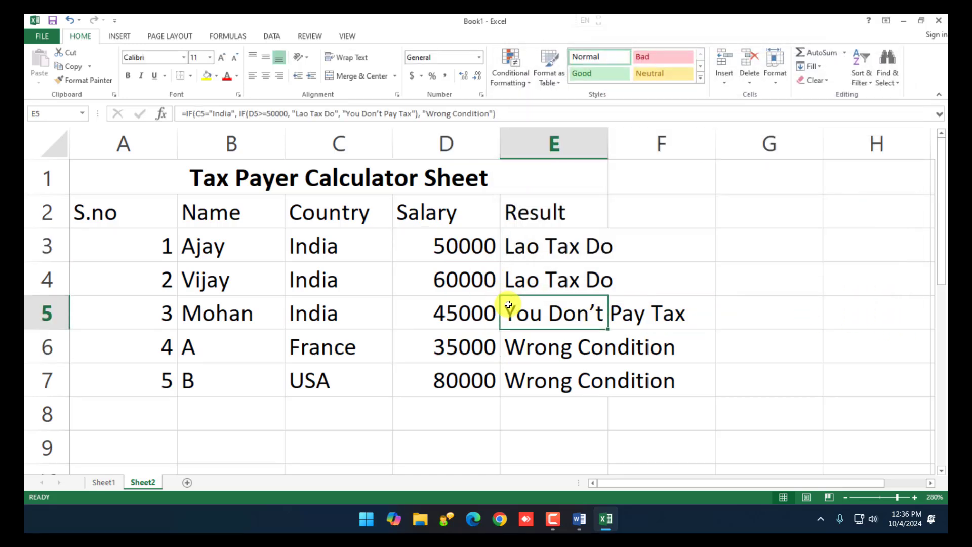
click(369, 246)
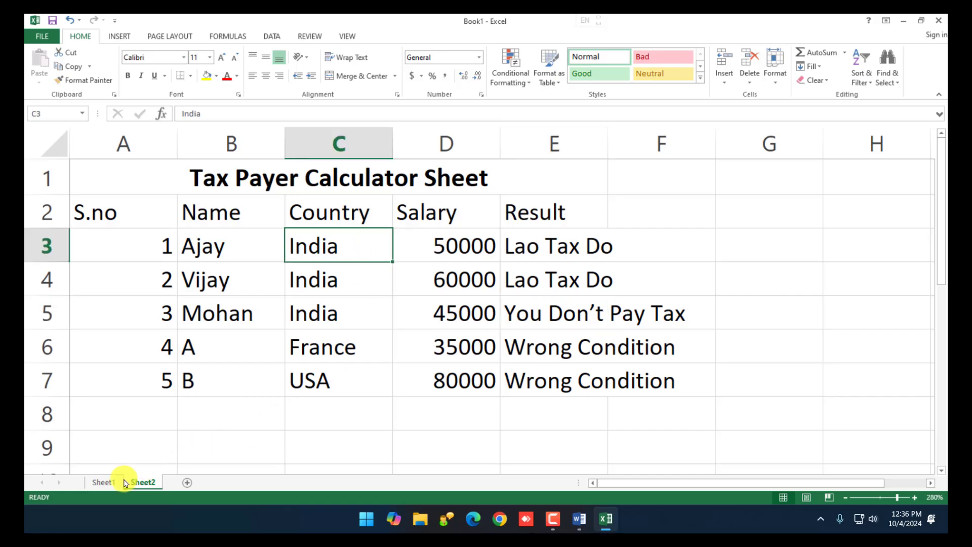
Open Sheet1 and enlarge the view of the Age Calculator Sheet.
click(109, 482)
click(249, 372)
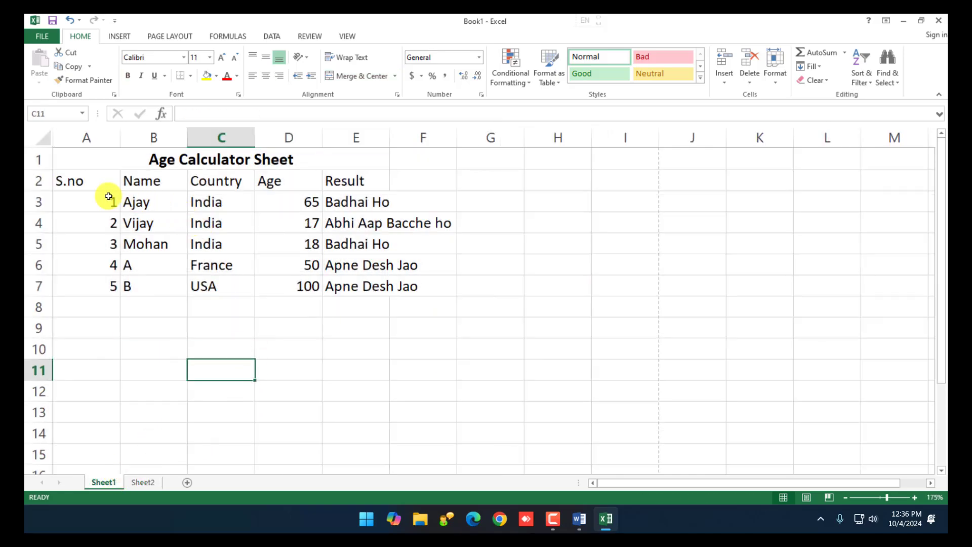
ctrl+scroll(109, 196, up, 4)
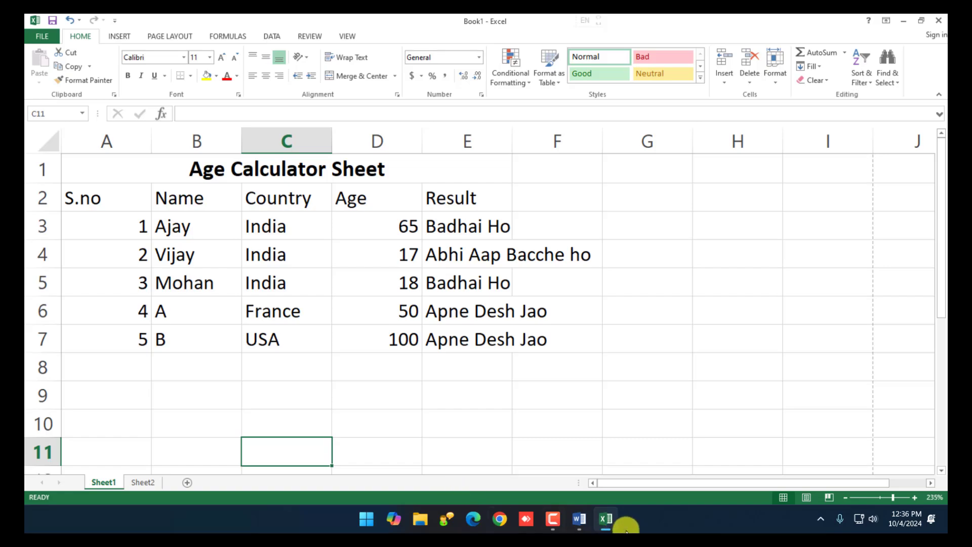
Switch to the Word document and slightly enlarge the Country and Age Calculator picture.
click(579, 518)
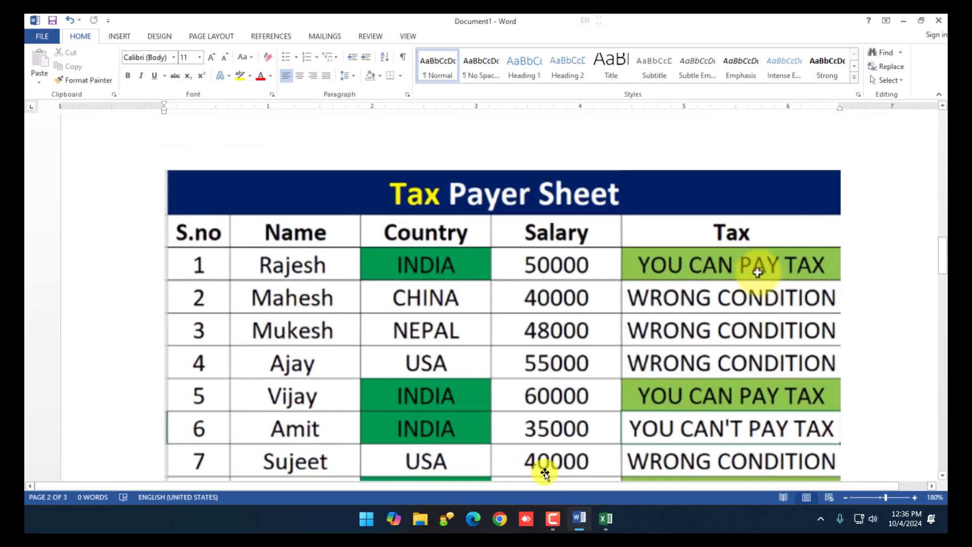
ctrl+scroll(386, 232, down, 4)
scroll(446, 268, up, 10)
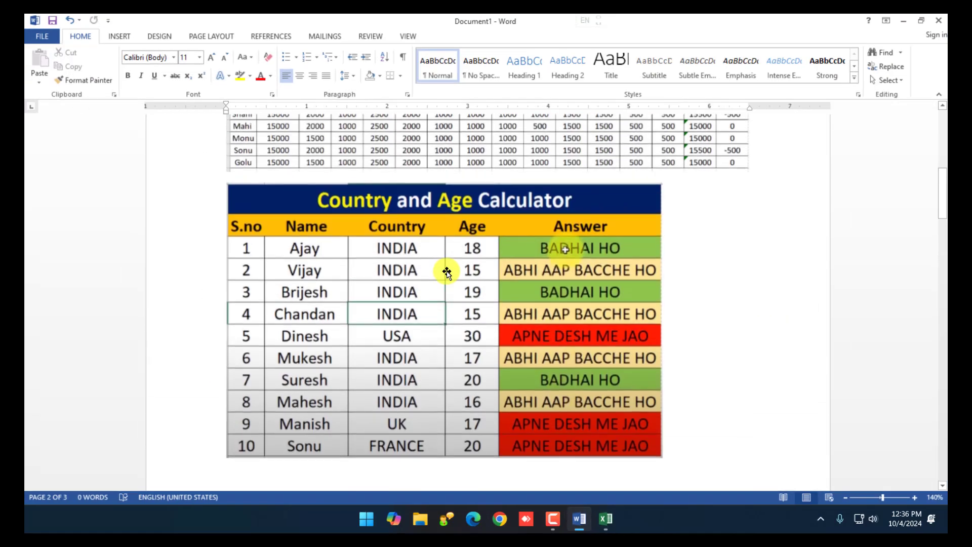
click(564, 342)
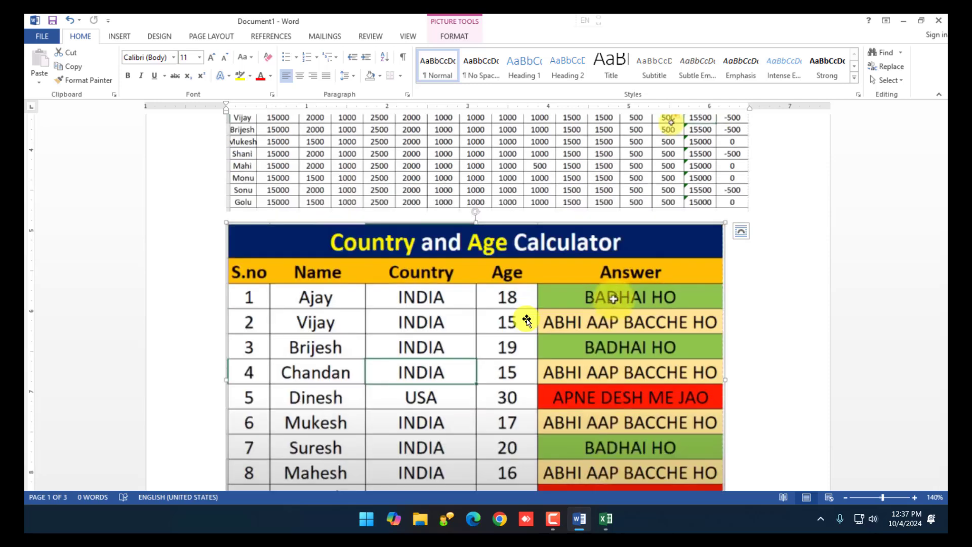
Examine the Country, Age and Answer columns of the Country and Age Calculator example.
scroll(526, 319, down, 3)
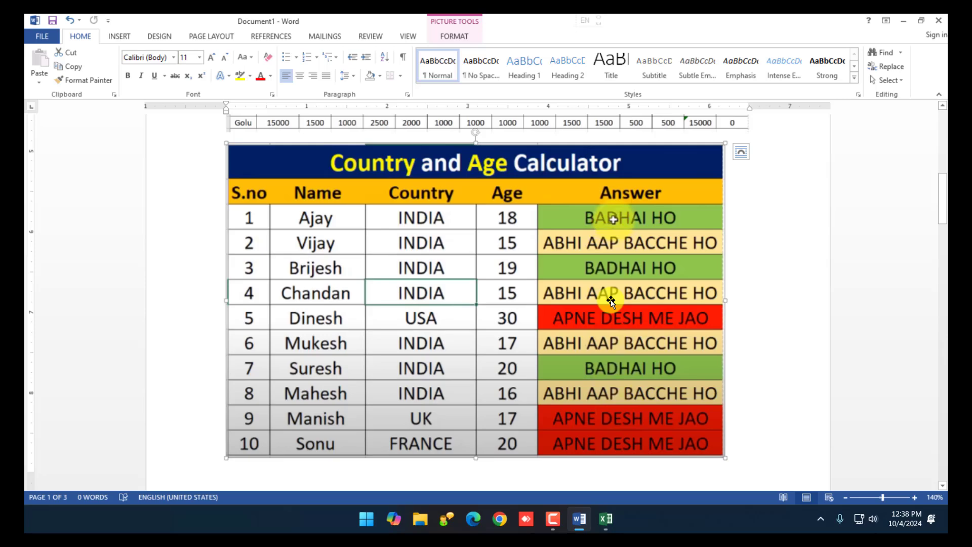
scroll(595, 323, up, 1)
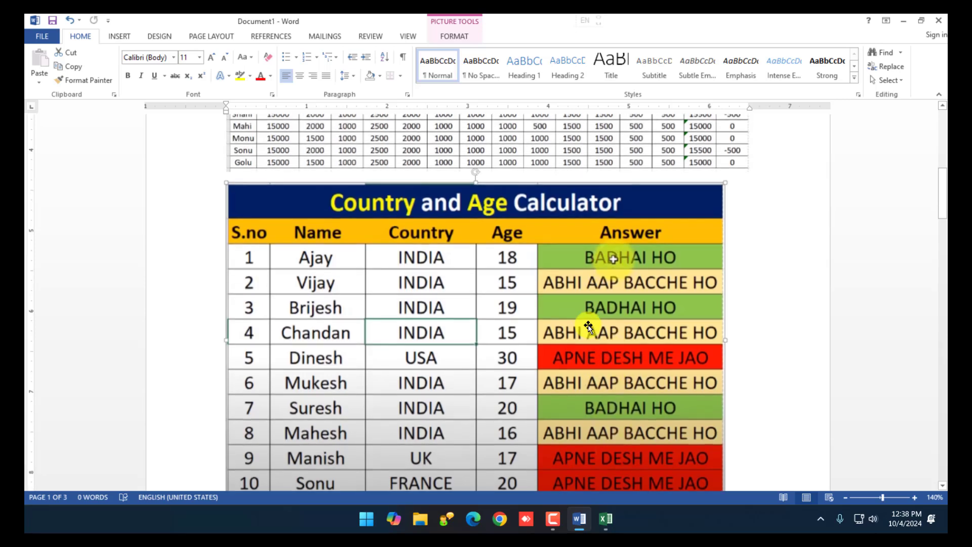
scroll(567, 319, up, 3)
scroll(544, 312, down, 3)
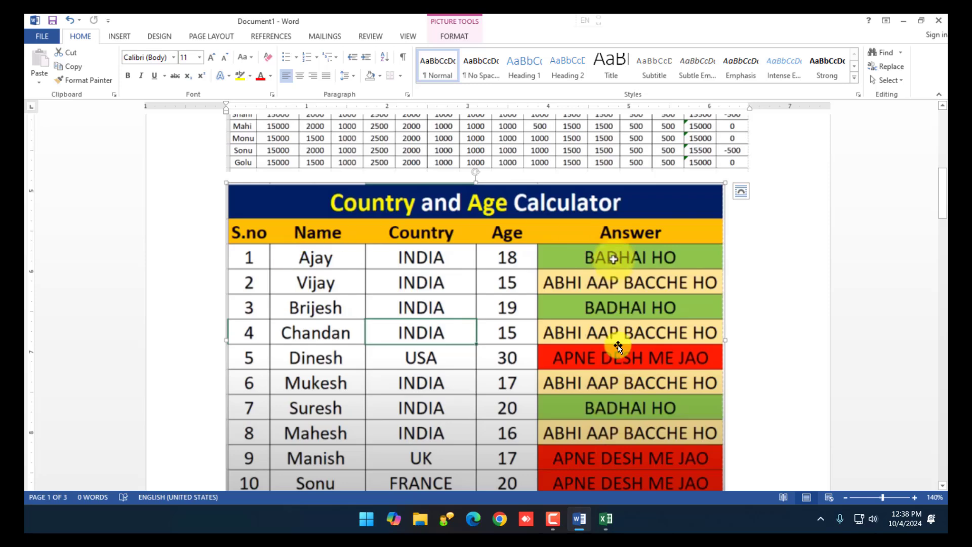
scroll(542, 342, down, 3)
scroll(357, 271, up, 2)
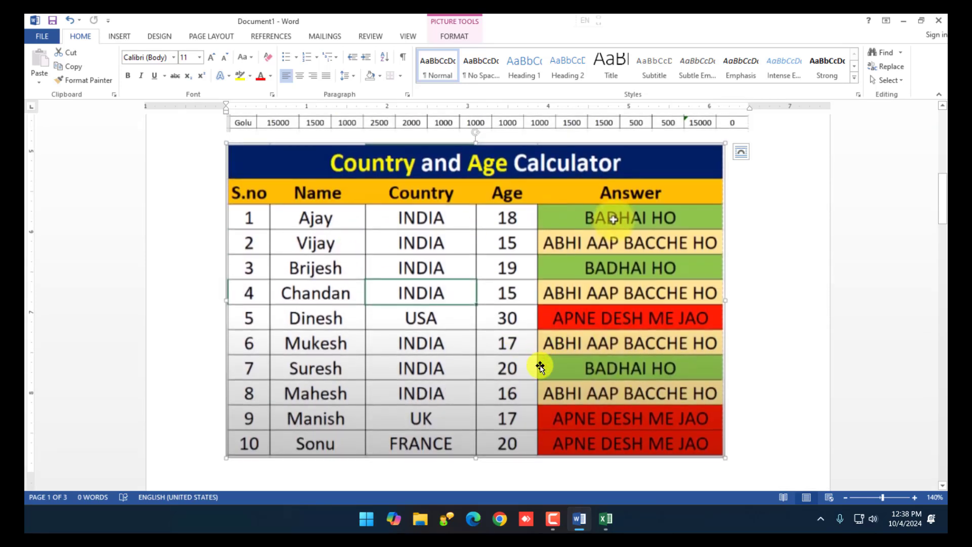
Look through the Tax Payer, Electricity Bill and Student Score Card practice examples, and return to the Country and Age Calculator.
scroll(654, 369, down, 6)
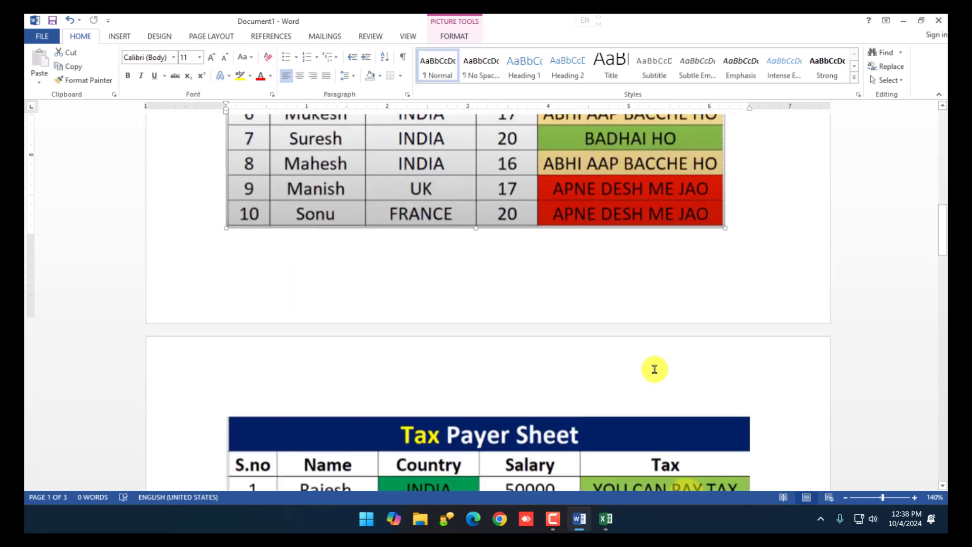
scroll(653, 368, down, 6)
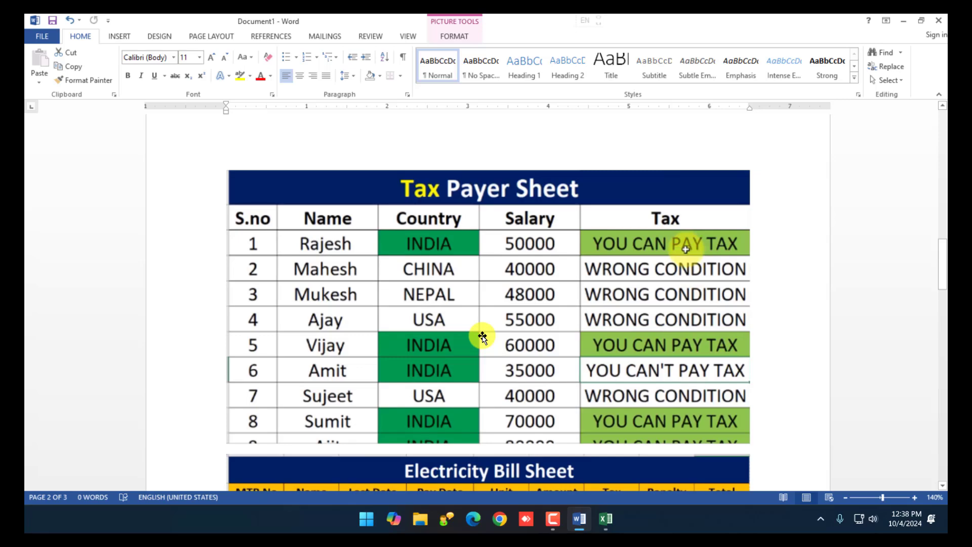
scroll(488, 326, down, 12)
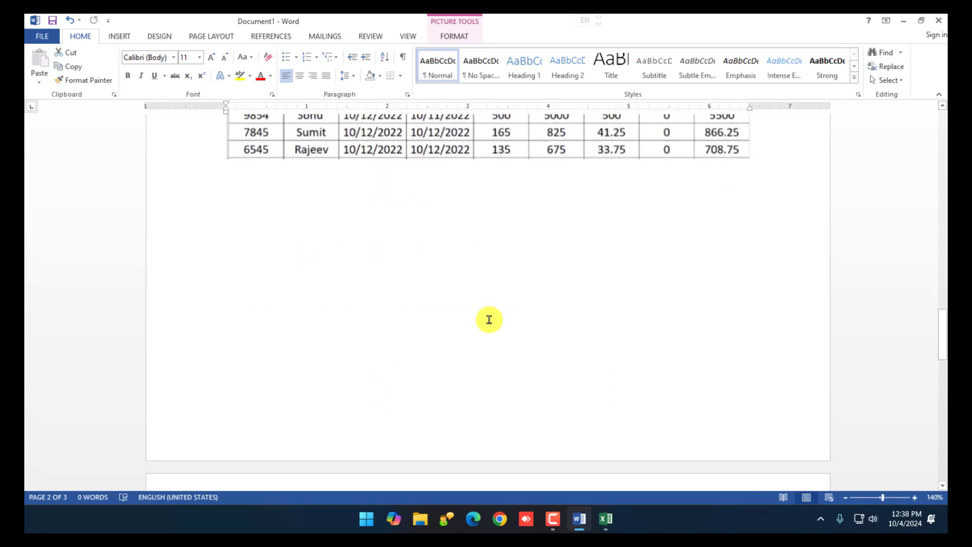
scroll(489, 320, down, 10)
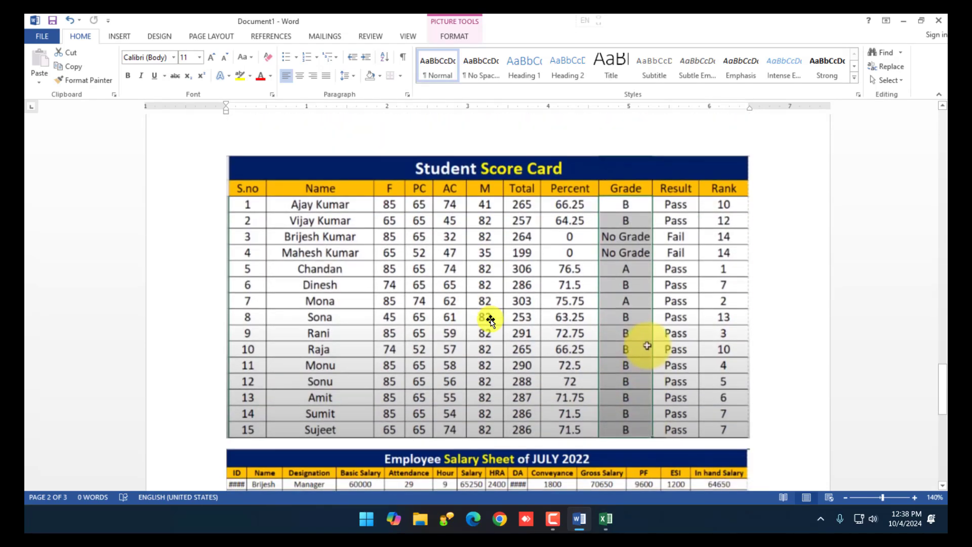
scroll(490, 320, up, 1)
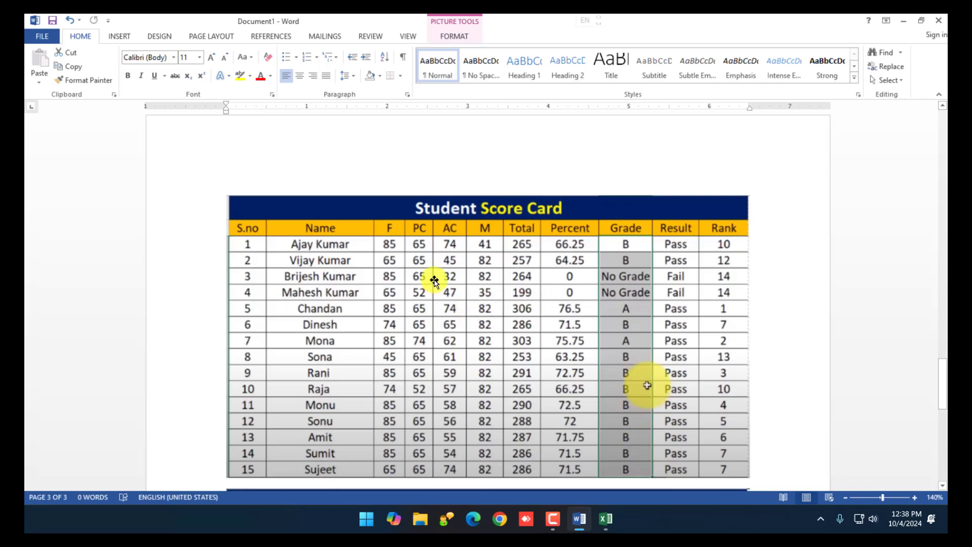
scroll(569, 306, up, 15)
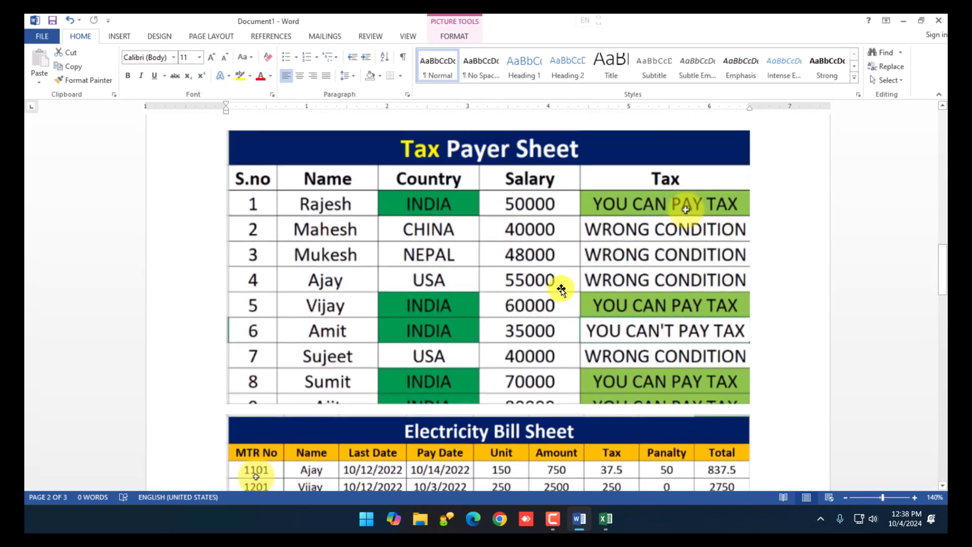
scroll(561, 290, up, 10)
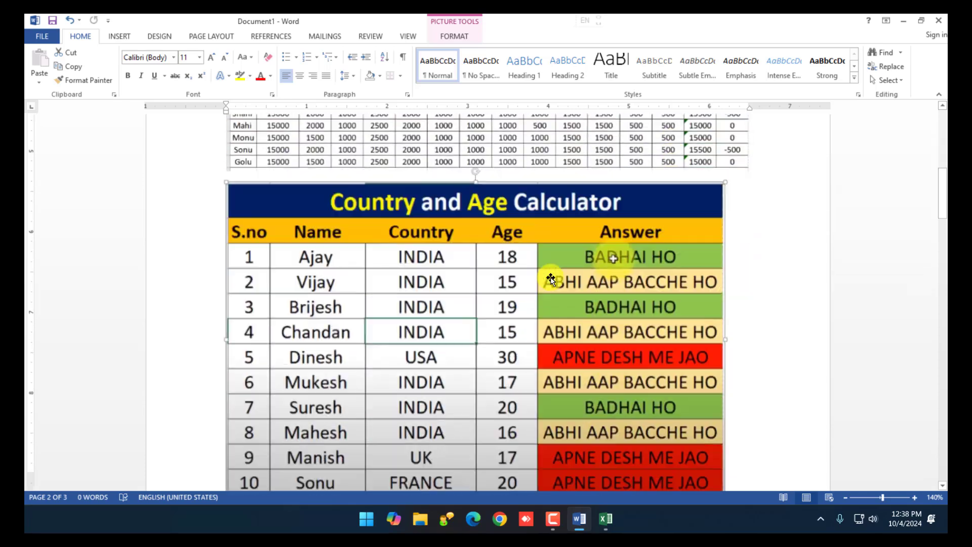
scroll(549, 286, down, 20)
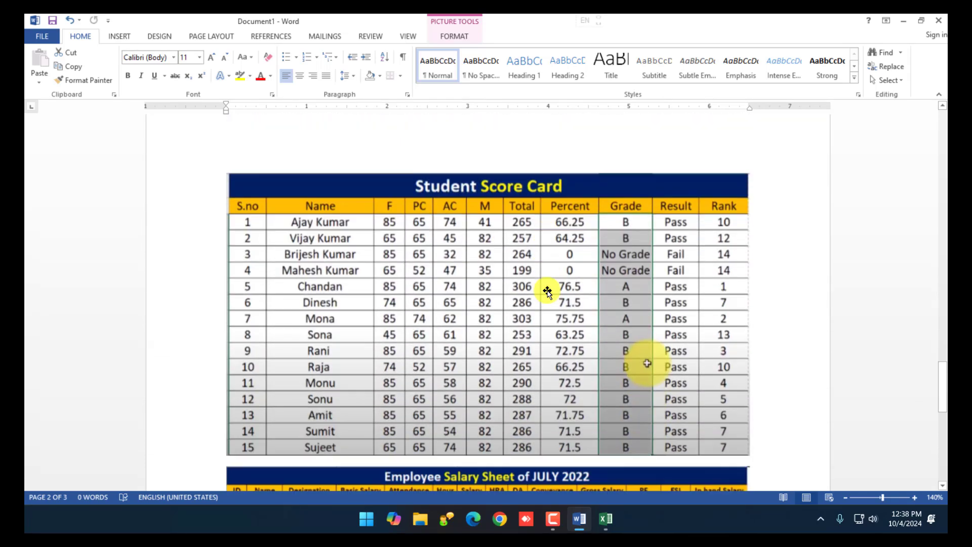
scroll(547, 290, down, 1)
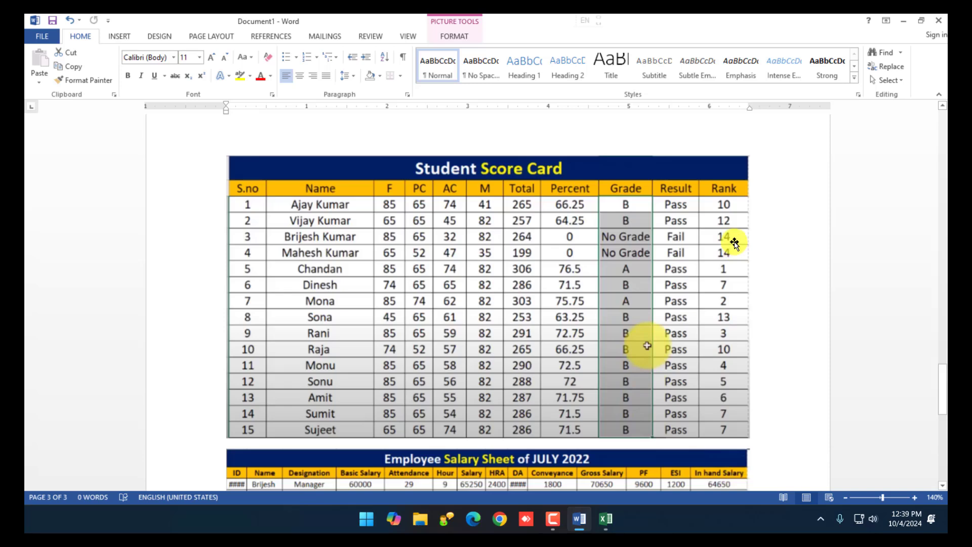
scroll(645, 344, up, 6)
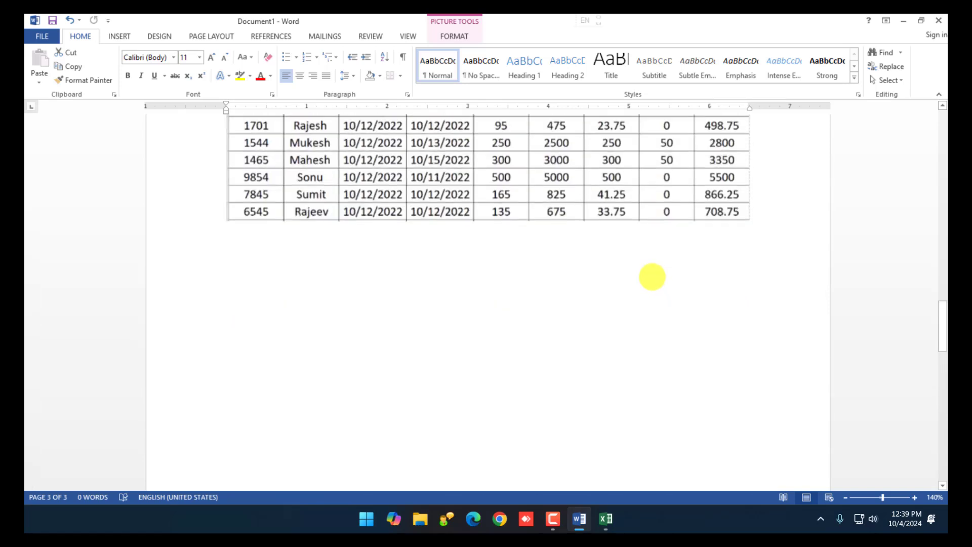
scroll(652, 276, up, 10)
scroll(456, 347, up, 5)
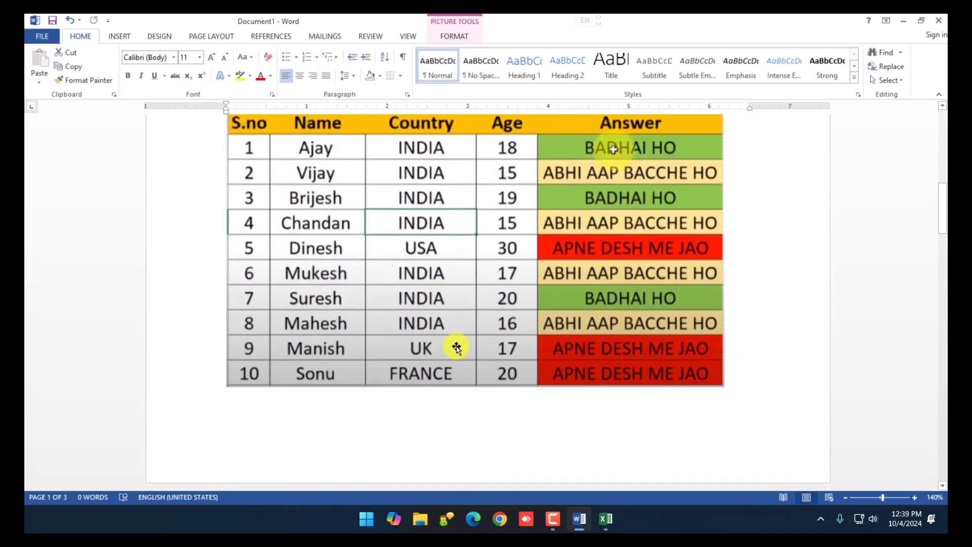
scroll(457, 347, up, 3)
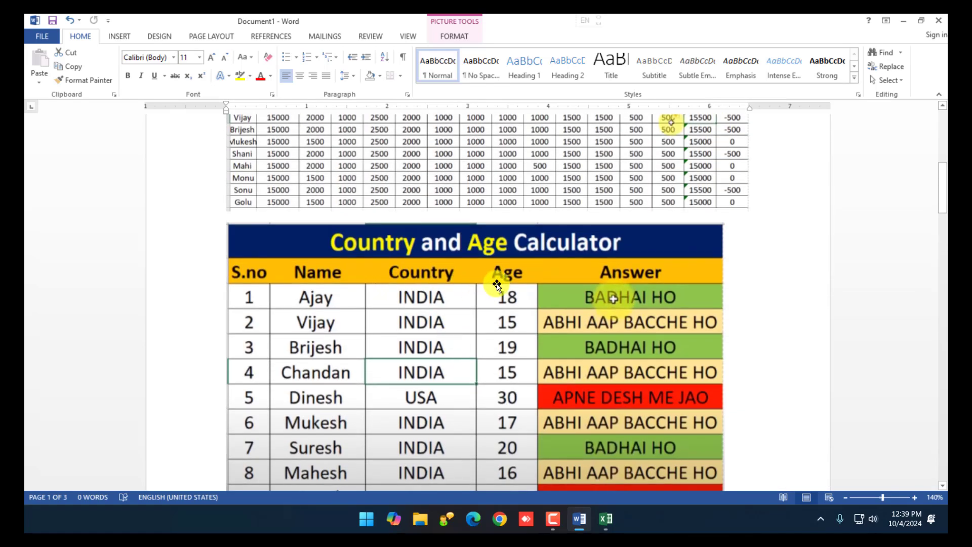
Switch to Chrome and open Telegram Web from the bookmarks.
click(493, 522)
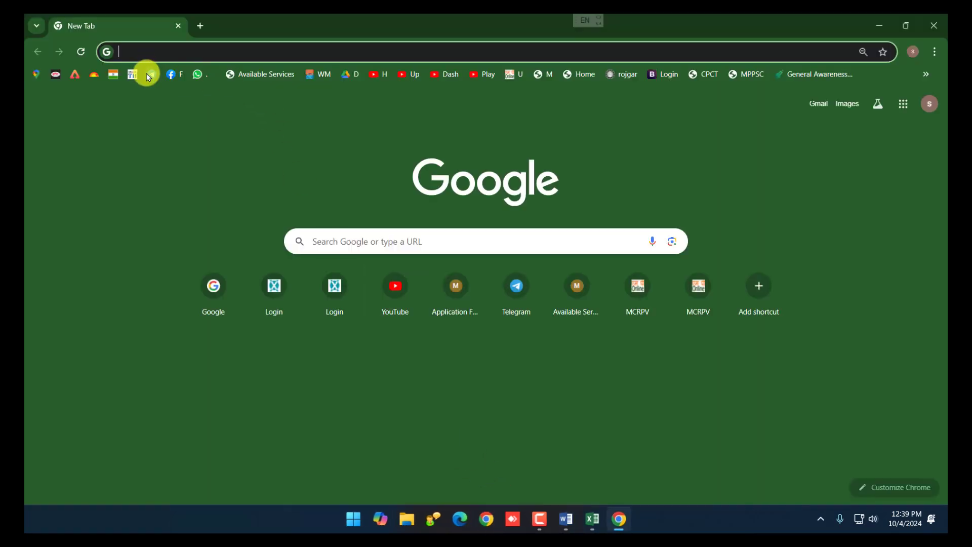
click(149, 75)
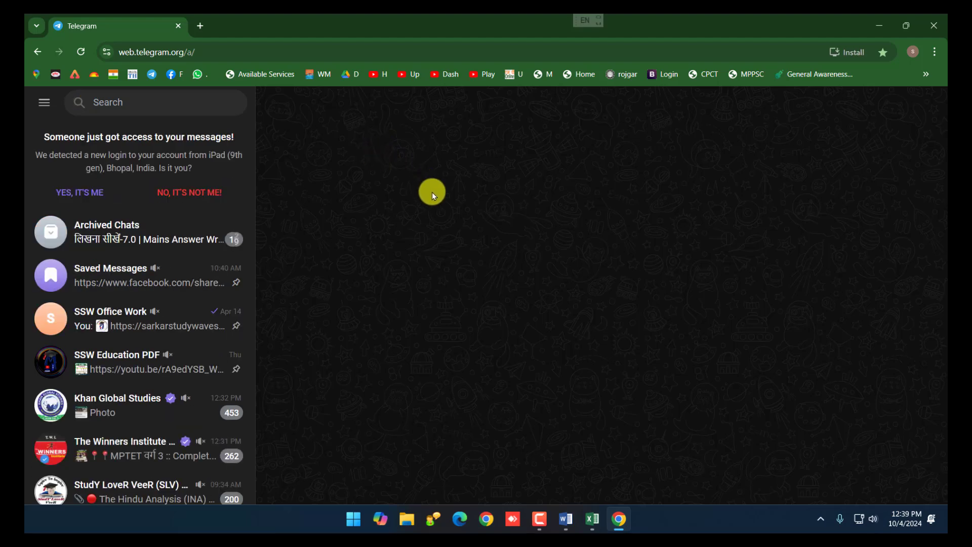
Open the SSW Education PDF channel and view the Student Marksheet picture in the Excel Practice Sheet post.
click(156, 368)
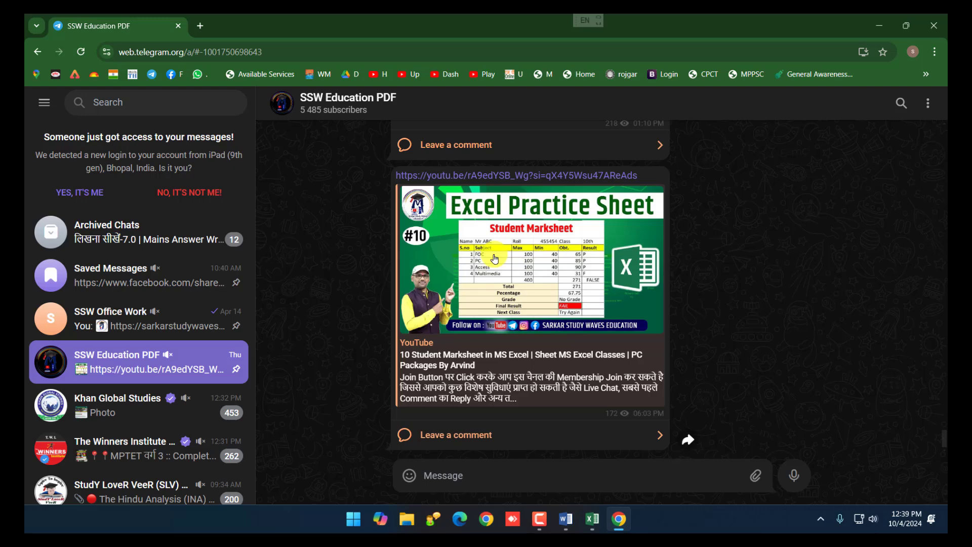
click(319, 107)
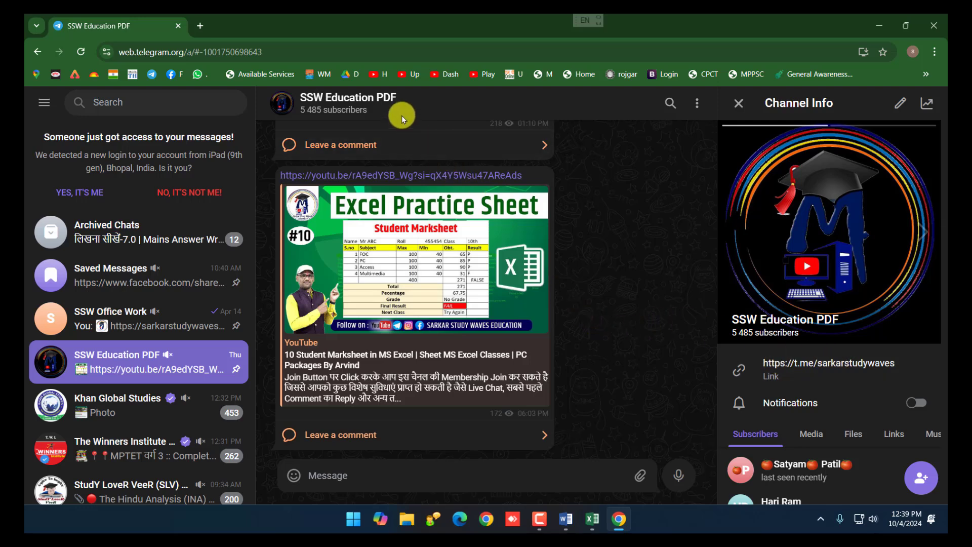
scroll(466, 294, up, 6)
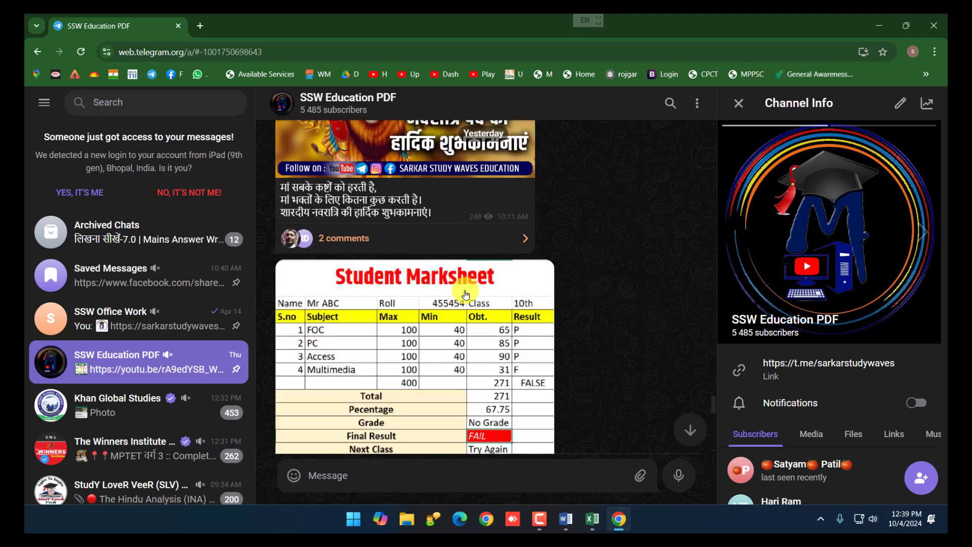
scroll(465, 293, up, 3)
scroll(466, 288, down, 5)
scroll(465, 280, up, 1)
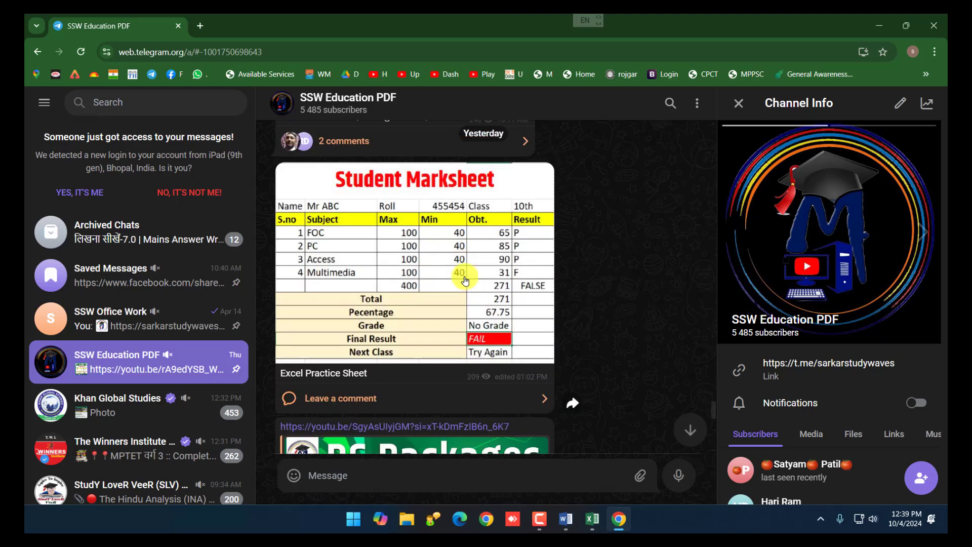
click(464, 278)
click(881, 365)
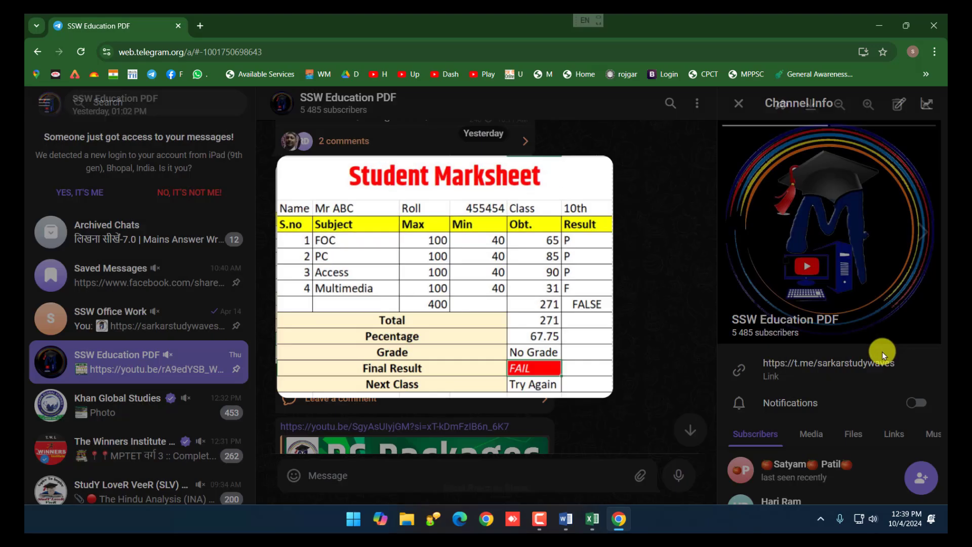
click(739, 103)
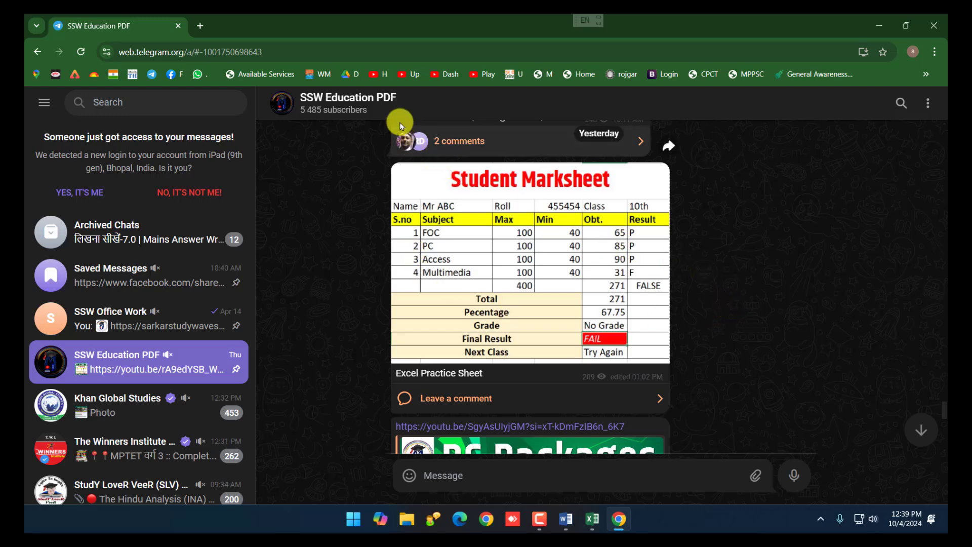
Open the SSW Education PDF channel info and look through its shared PDF files.
click(350, 104)
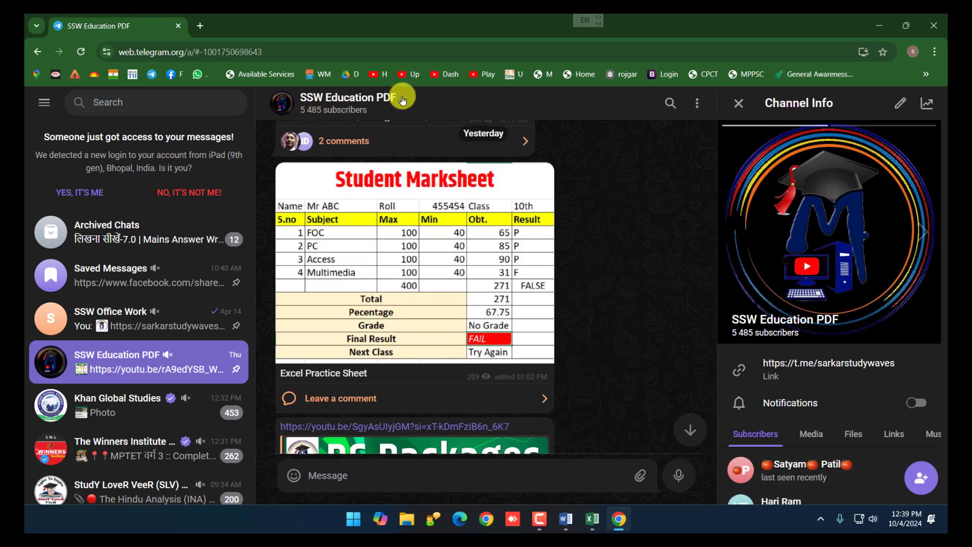
scroll(796, 433, down, 1)
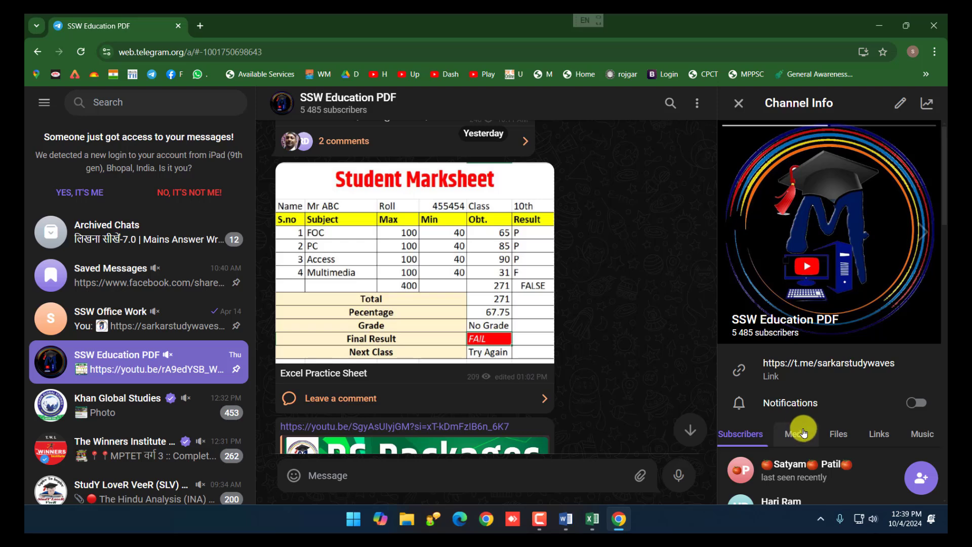
click(832, 434)
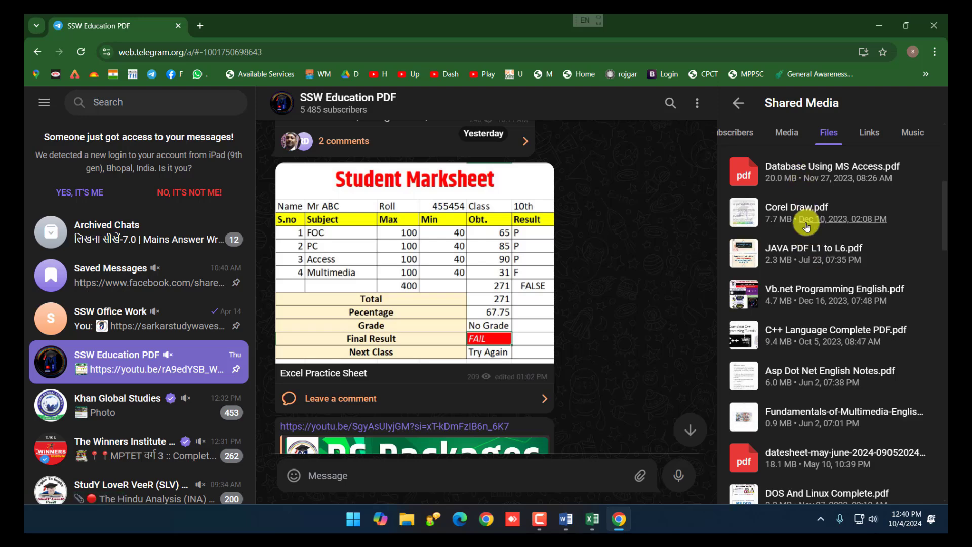
scroll(813, 298, down, 2)
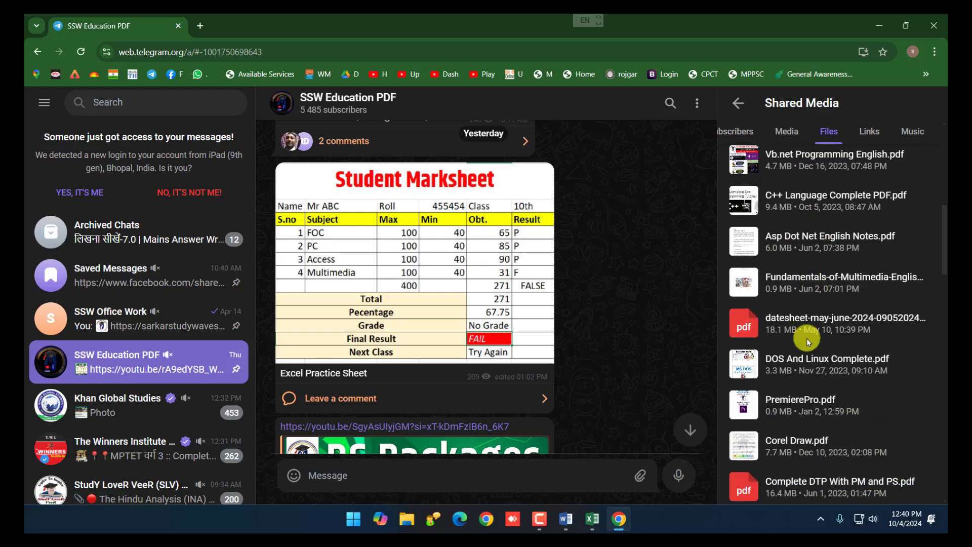
scroll(806, 338, down, 3)
scroll(806, 334, down, 4)
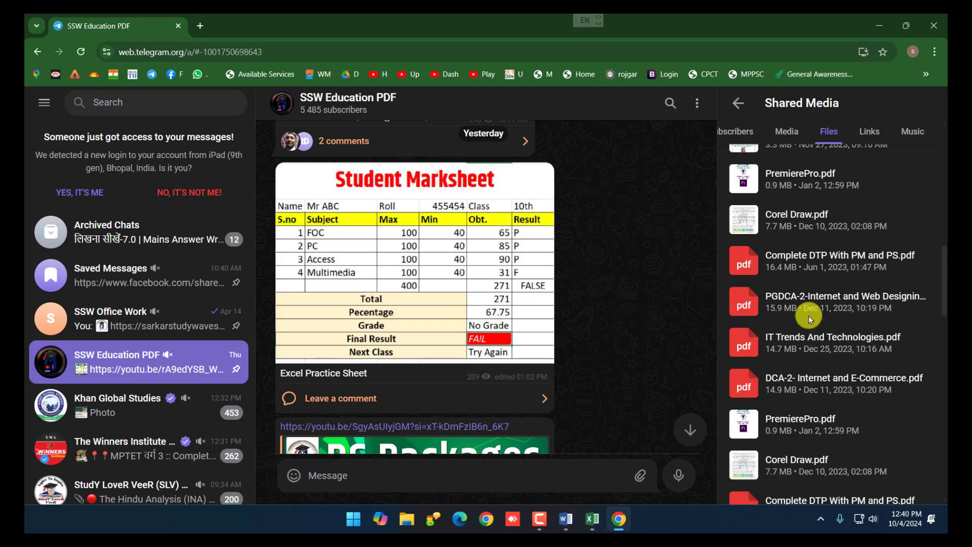
scroll(815, 324, down, 5)
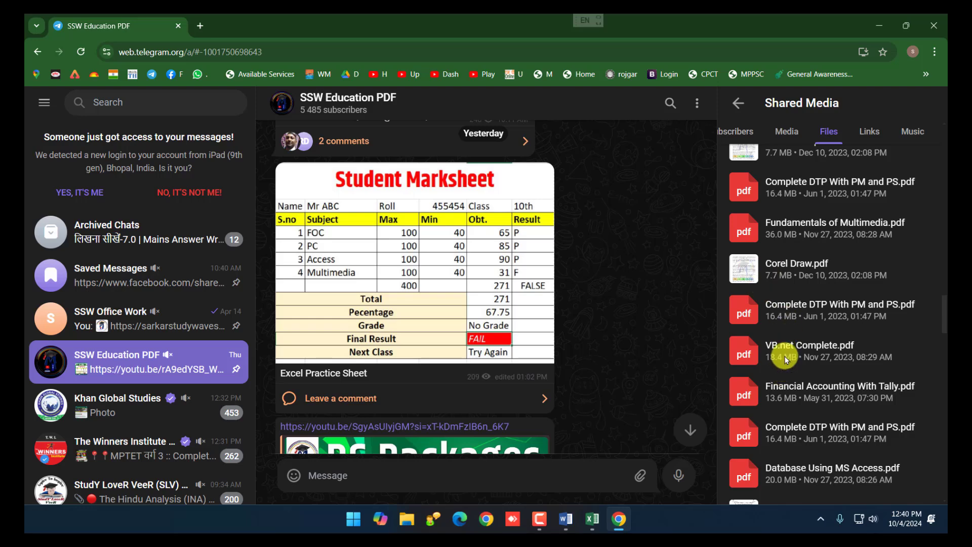
scroll(785, 356, up, 3)
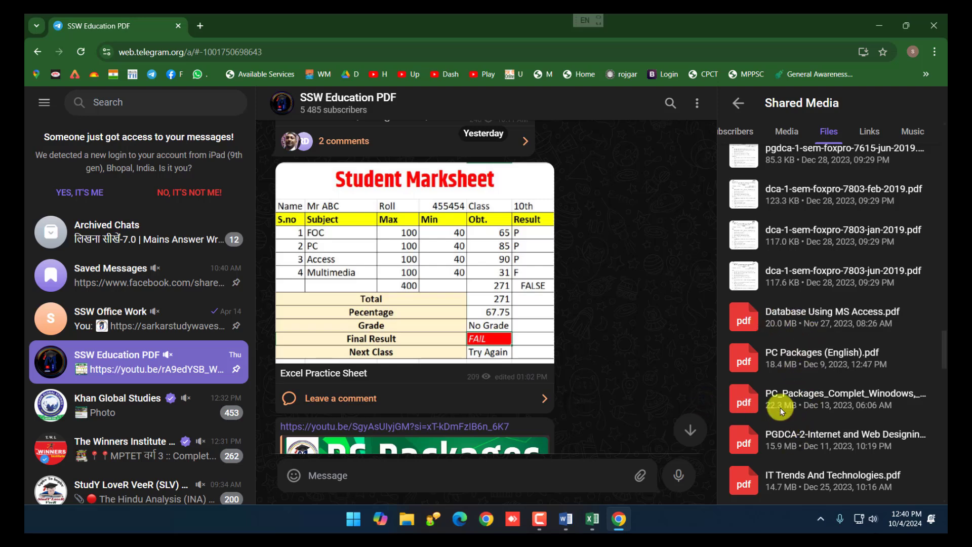
scroll(780, 408, up, 3)
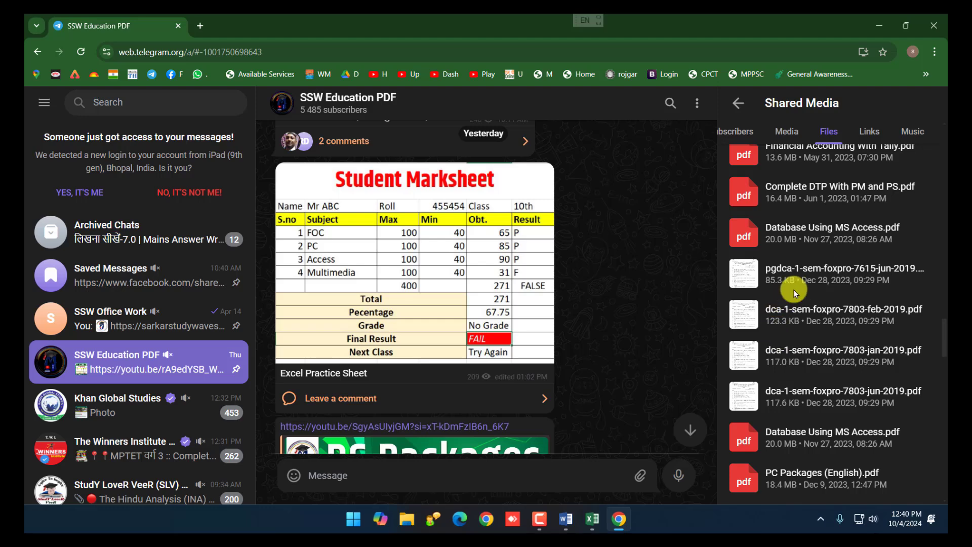
scroll(793, 290, up, 1)
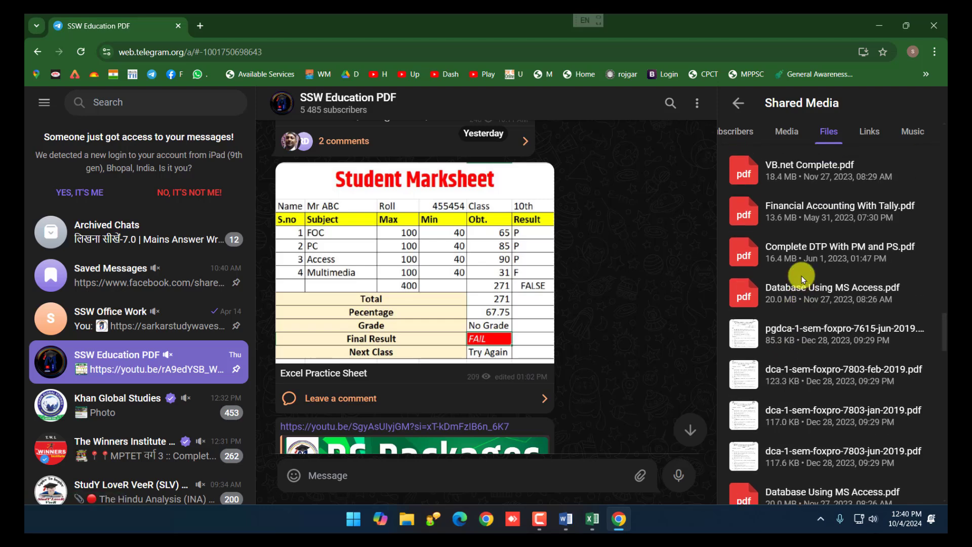
click(740, 104)
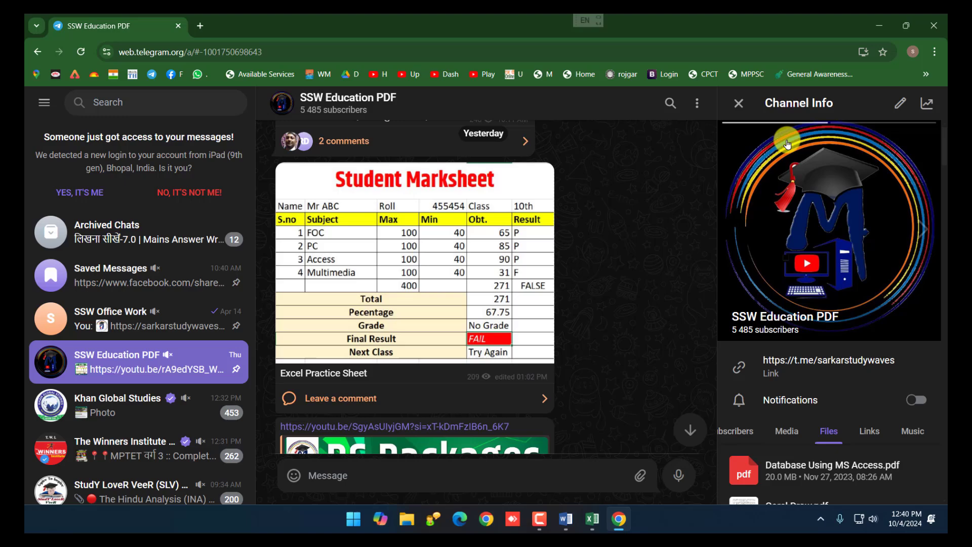
click(821, 436)
Look through the channel's September posts on Excel, PC Packages and computer fundamentals classes.
scroll(627, 388, up, 5)
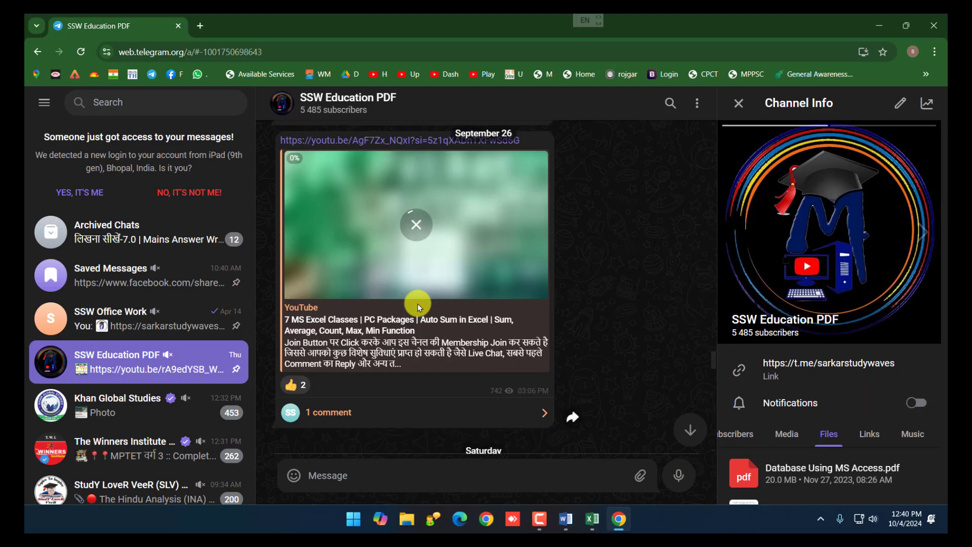
scroll(417, 303, up, 5)
scroll(549, 337, up, 3)
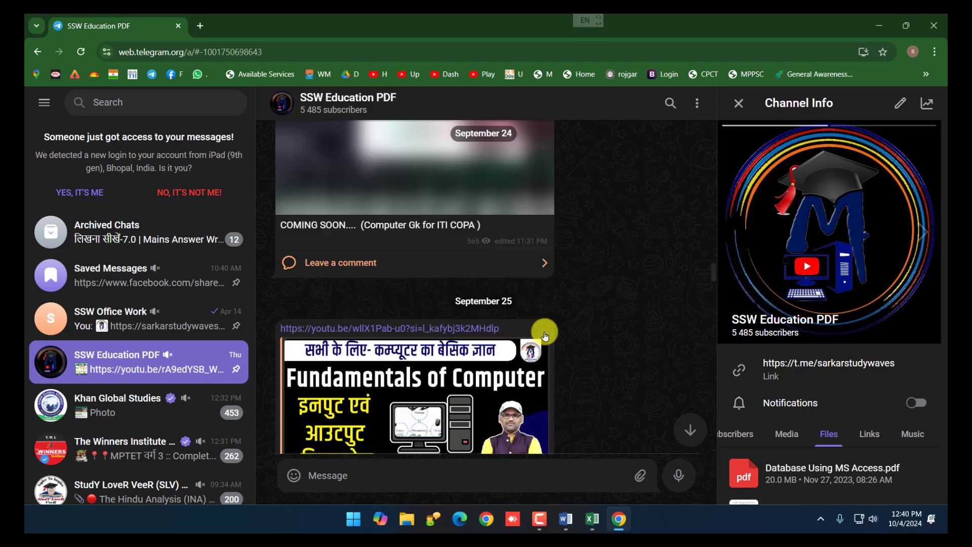
scroll(544, 336, up, 10)
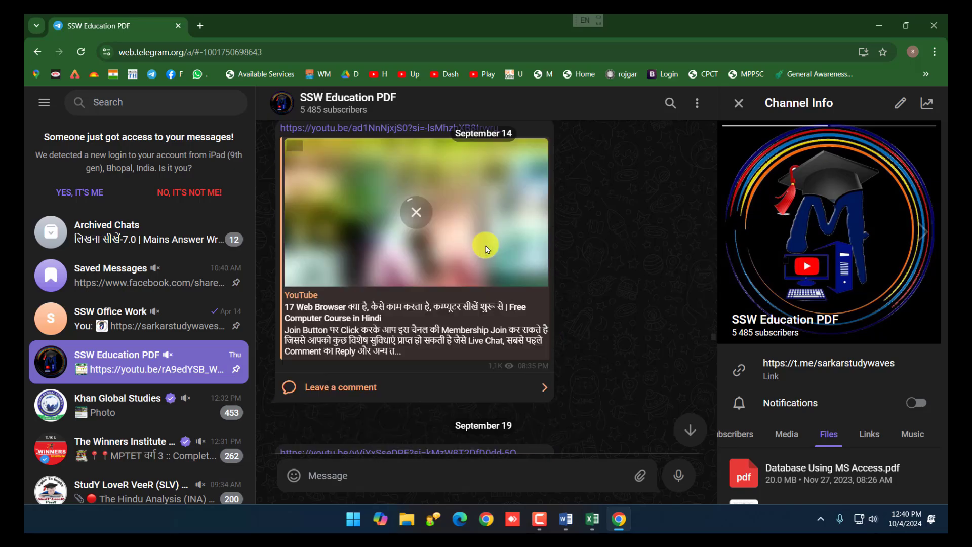
scroll(484, 249, down, 15)
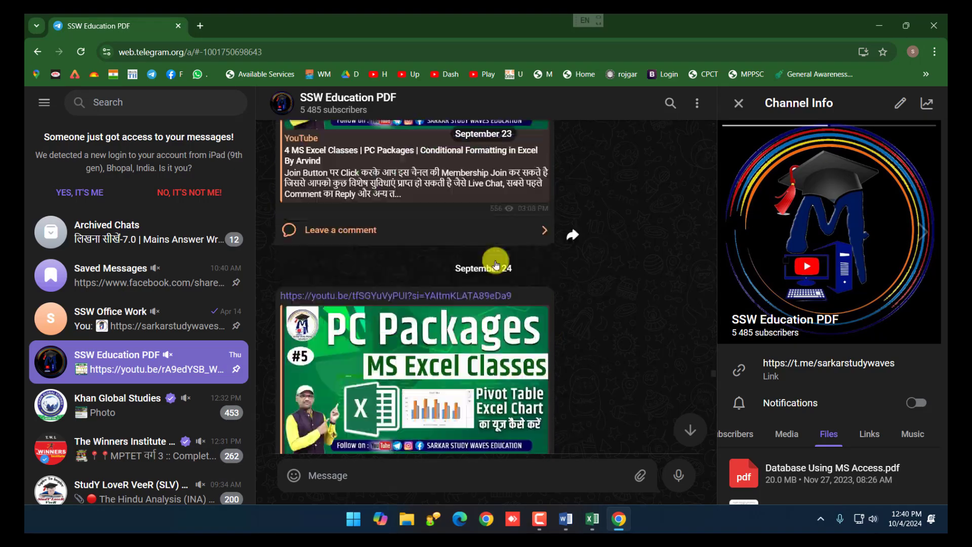
scroll(557, 293, down, 10)
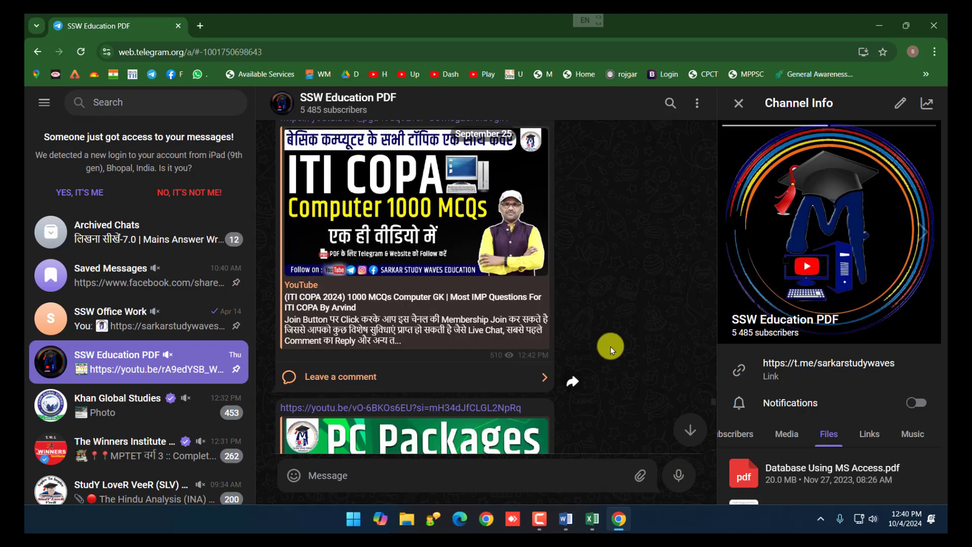
scroll(613, 340, down, 8)
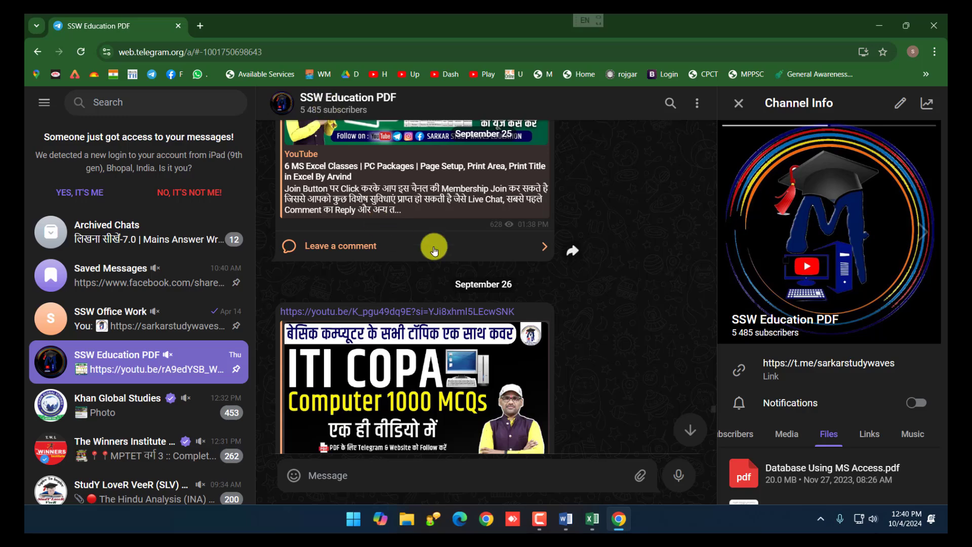
Switch to the Word document and review the Student Fees Record and Country and Age Calculator pictures.
click(555, 516)
scroll(474, 315, up, 8)
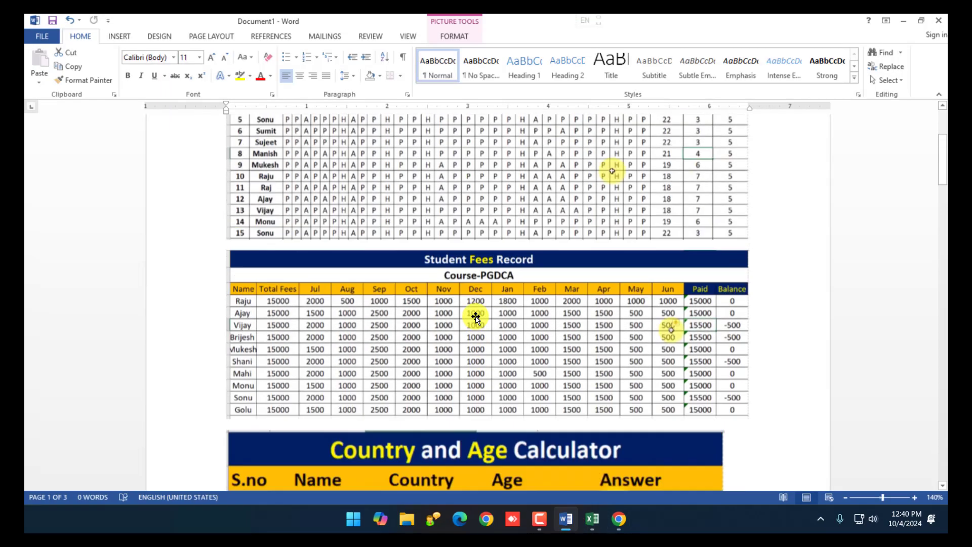
scroll(476, 317, down, 10)
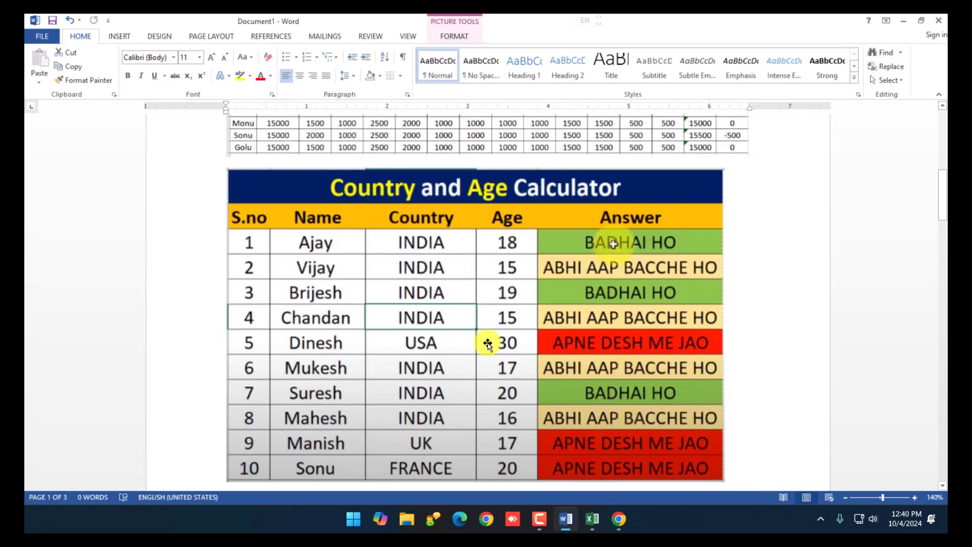